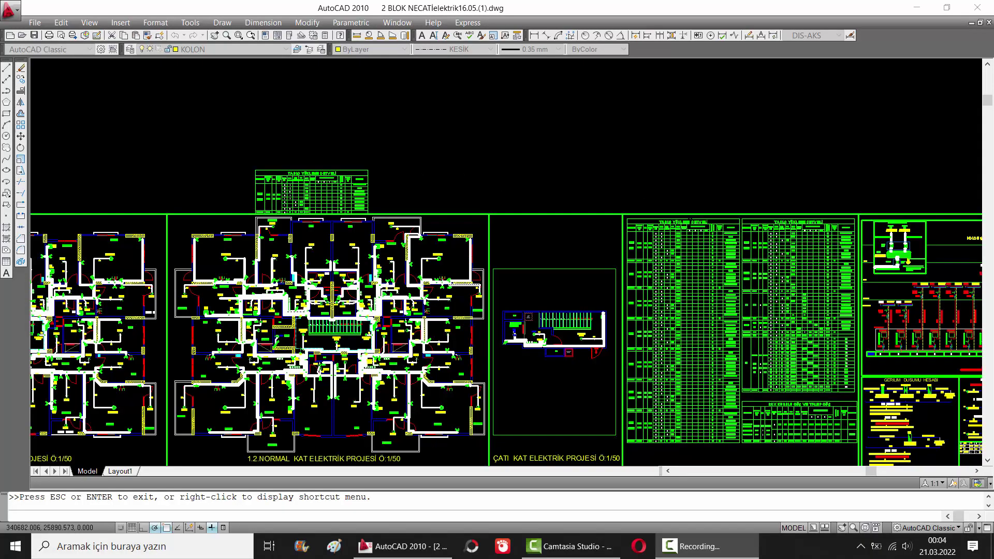
# Glance at the T.A9/T.A13 load table, then return to the floor plans overview
pyautogui.scroll(8, 684, 221)
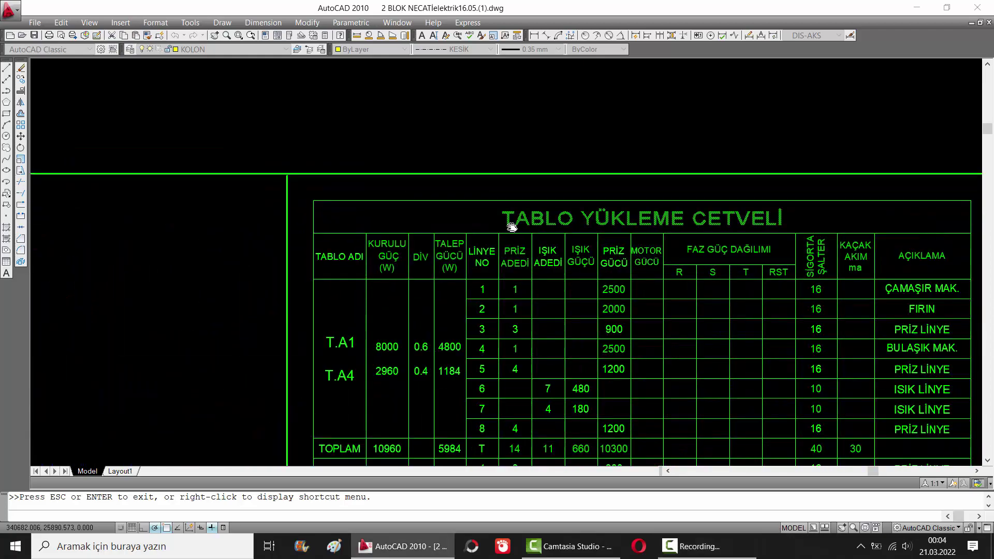
pyautogui.scroll(-4, 592, 154)
pyautogui.scroll(-2, 591, 153)
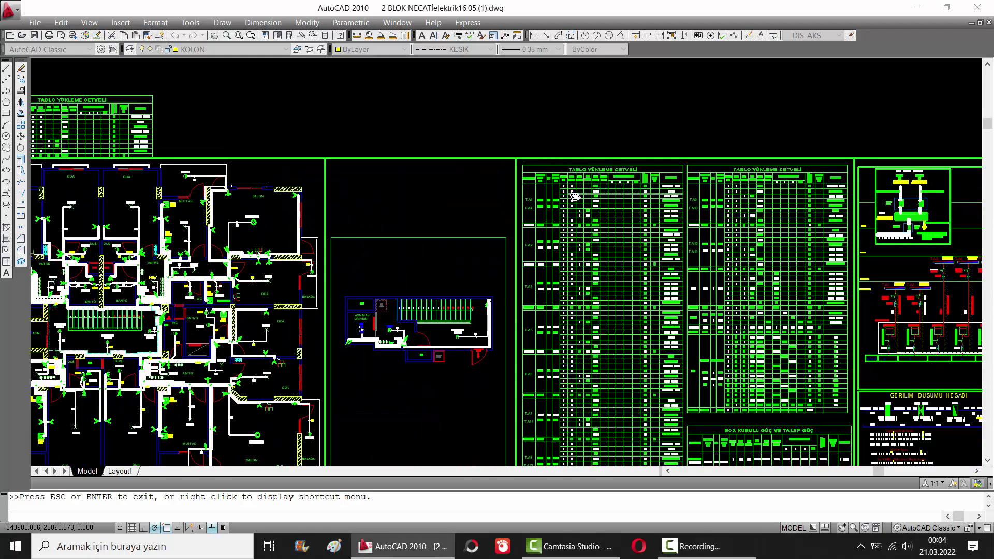
pyautogui.scroll(8, 567, 193)
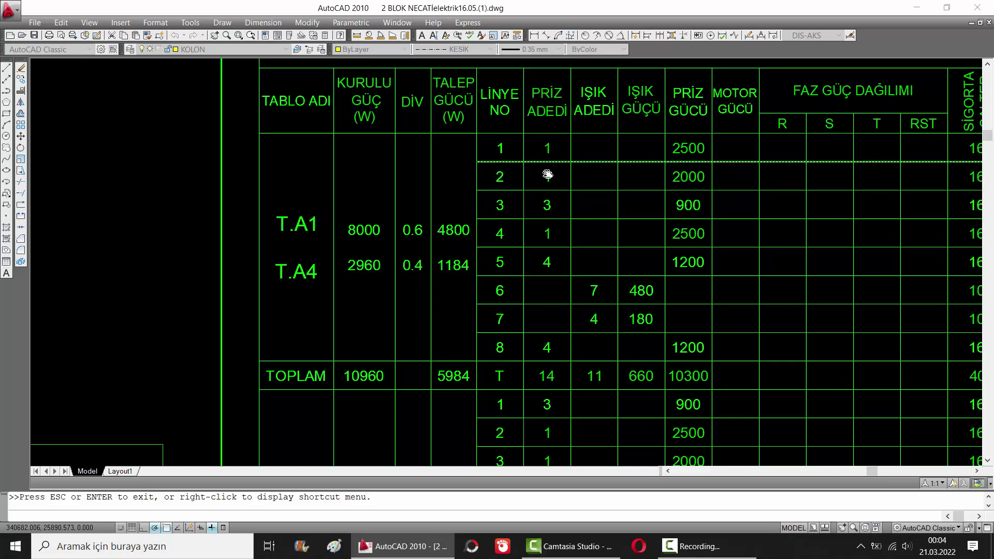
pyautogui.scroll(-4, 616, 200)
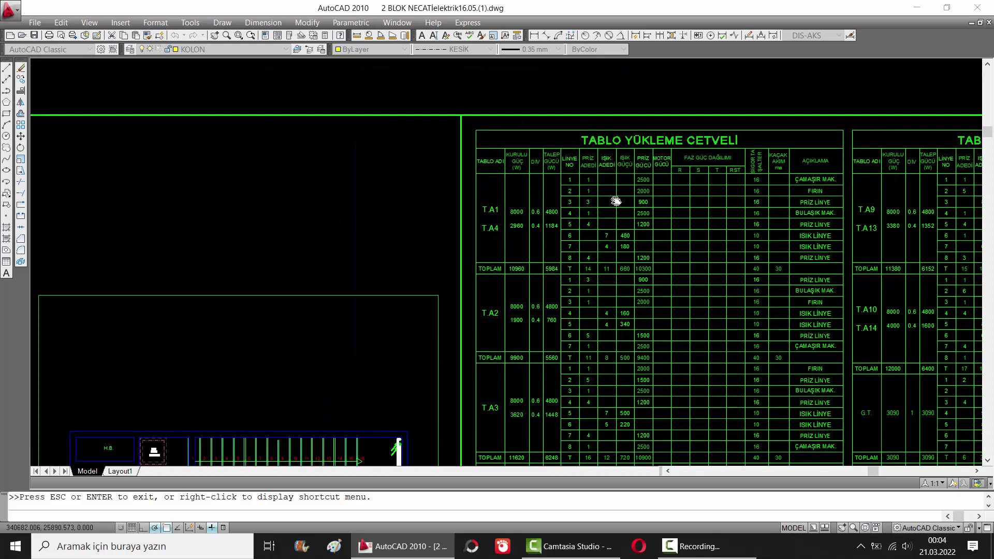
pyautogui.scroll(3, 632, 204)
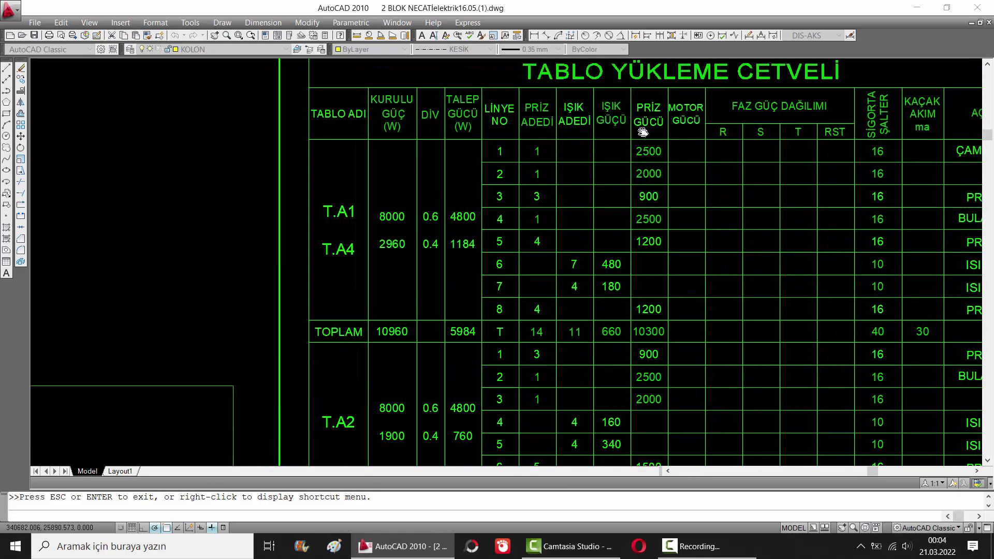
pyautogui.moveTo(721, 211)
pyautogui.mouseDown()
pyautogui.moveTo(604, 195)
pyautogui.moveTo(635, 205)
pyautogui.mouseUp()
pyautogui.scroll(-2, 636, 204)
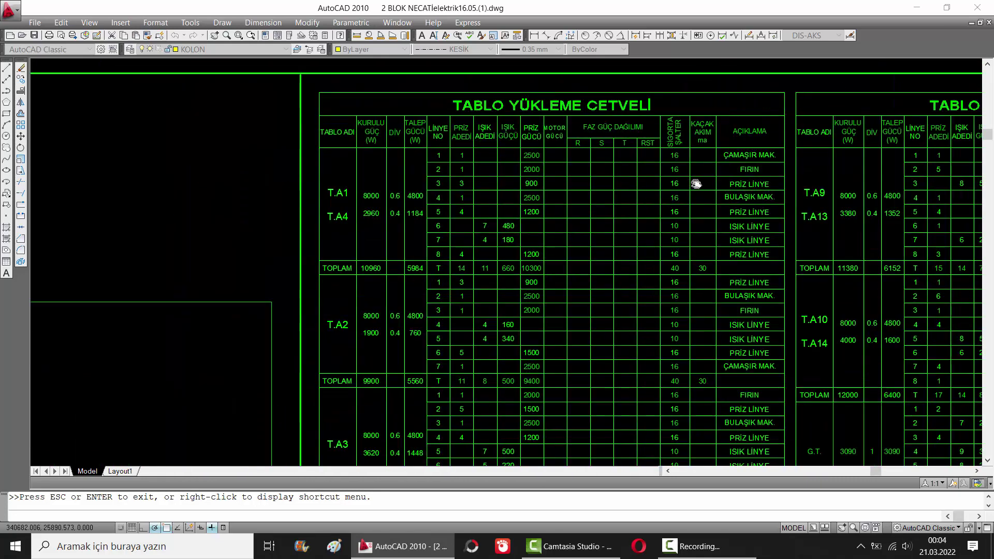
pyautogui.scroll(-5, 689, 189)
pyautogui.scroll(1, 404, 164)
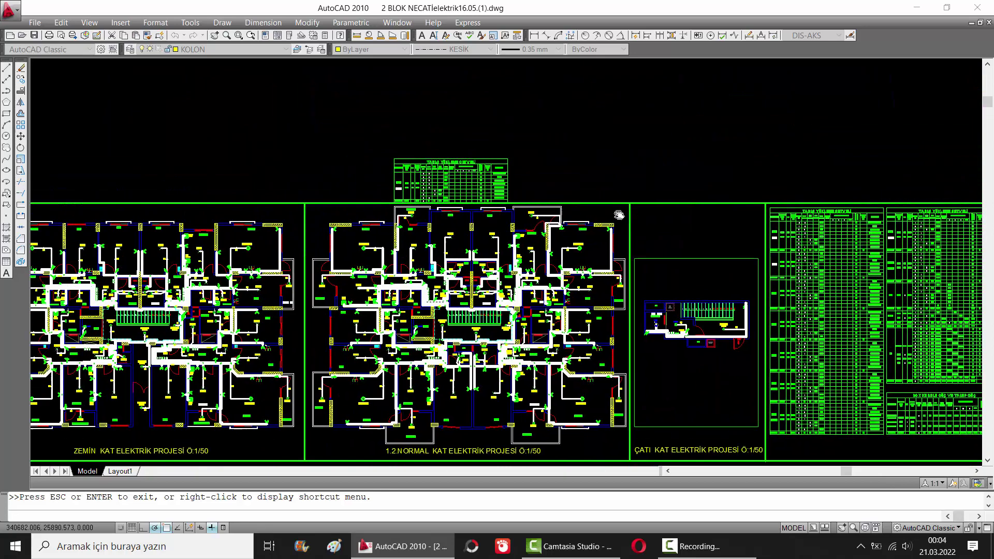
pyautogui.moveTo(562, 200); pyautogui.dragTo(633, 219)
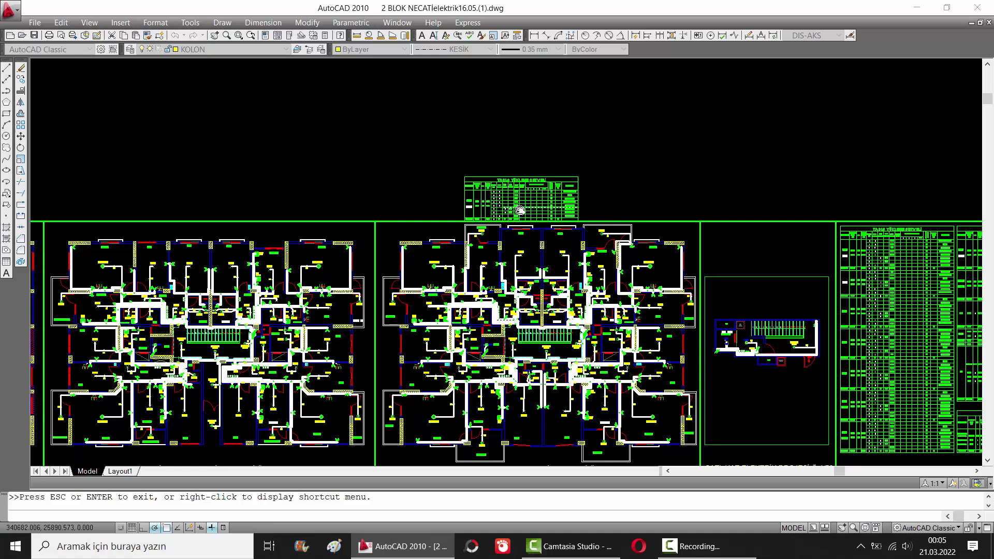
# Zoom out to show the whole sheet of floor plans and load tables
pyautogui.scroll(2, 520, 210)
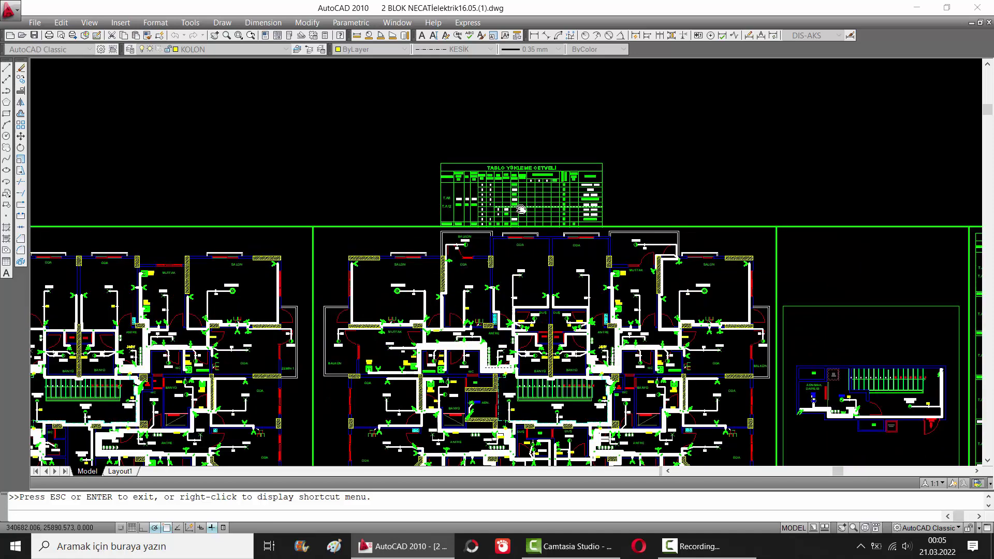
pyautogui.scroll(3, 520, 210)
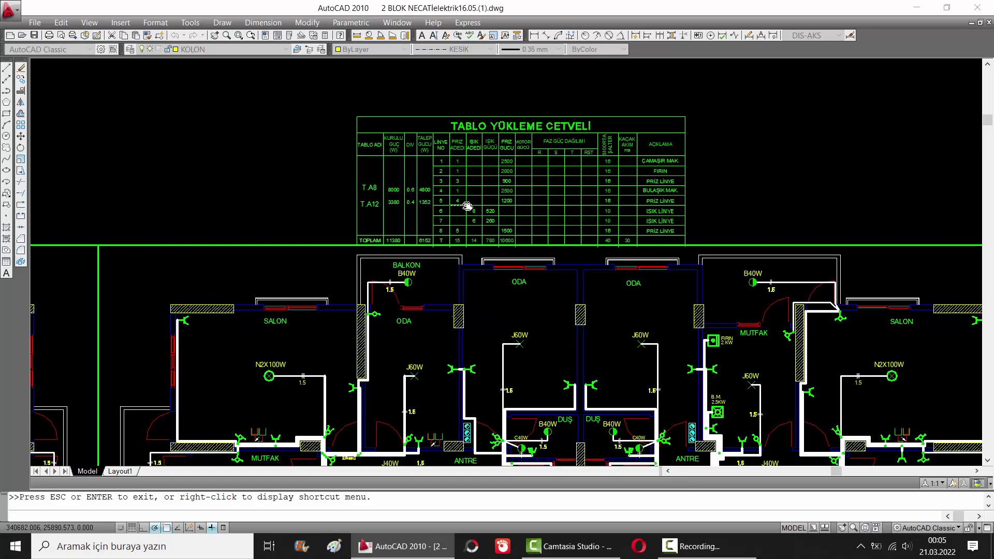
pyautogui.scroll(-5, 428, 194)
pyautogui.moveTo(757, 272); pyautogui.dragTo(612, 200)
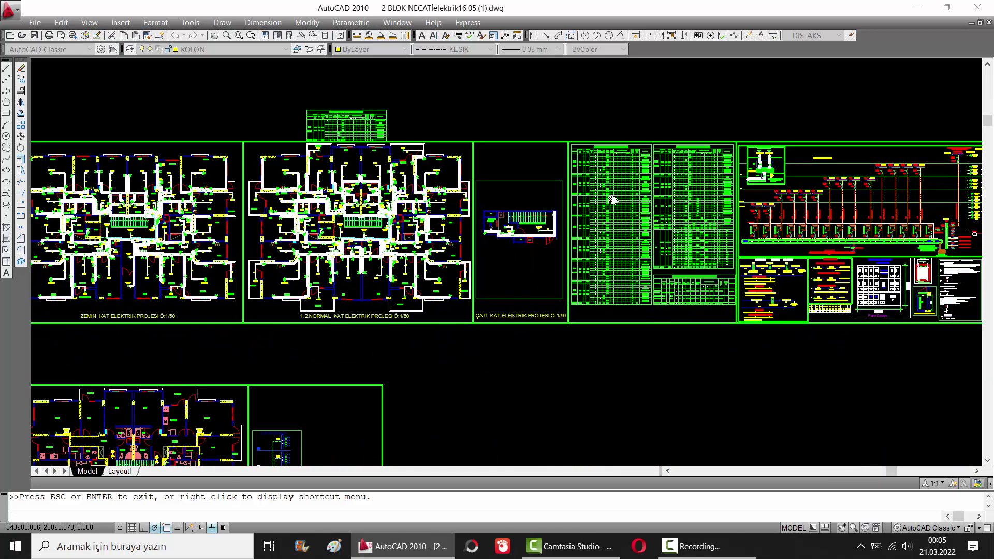
pyautogui.scroll(2, 613, 200)
pyautogui.scroll(5, 646, 84)
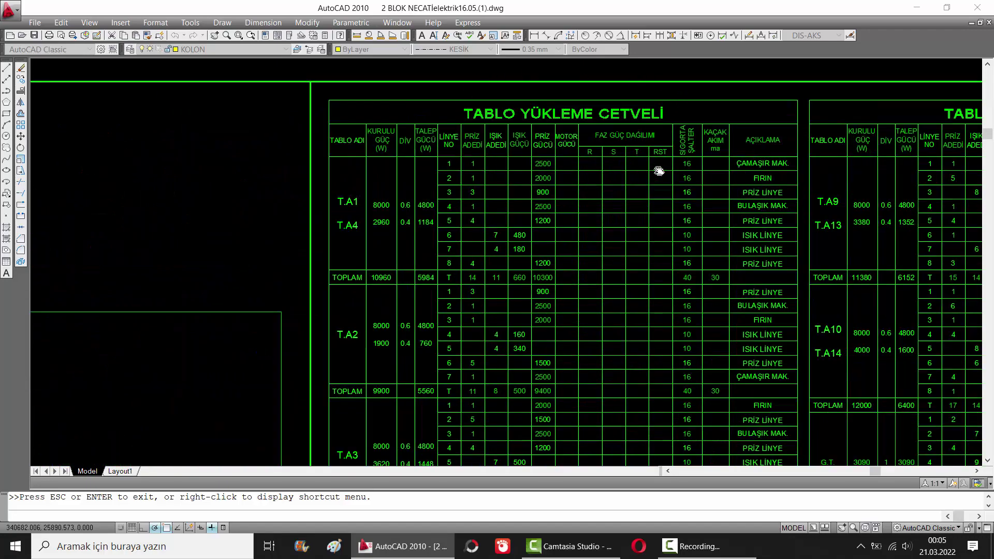
pyautogui.scroll(-2, 663, 163)
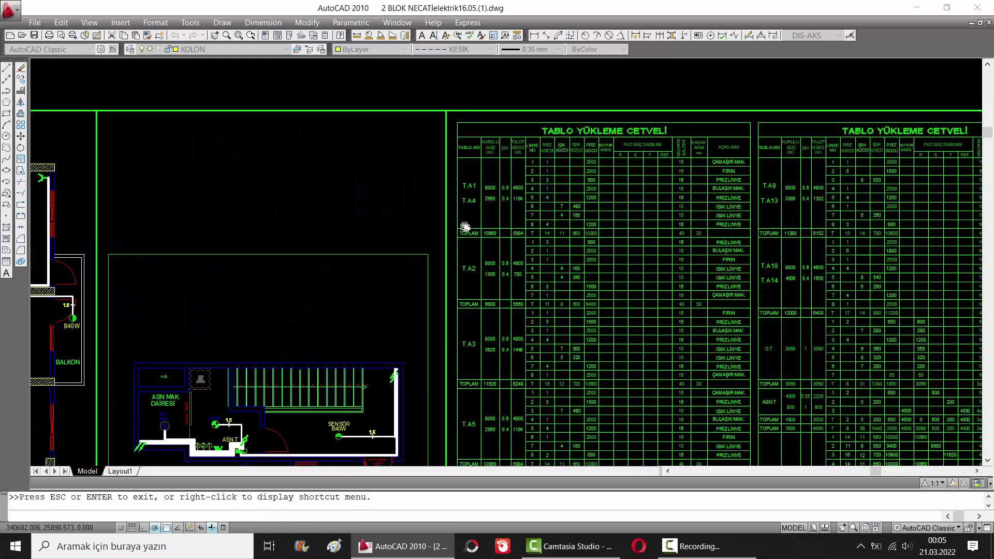
# Position the load tables, top edge included, right beside the roof floor plan
pyautogui.moveTo(465, 226); pyautogui.dragTo(493, 151)
pyautogui.scroll(-5, 514, 178)
pyautogui.scroll(4, 588, 139)
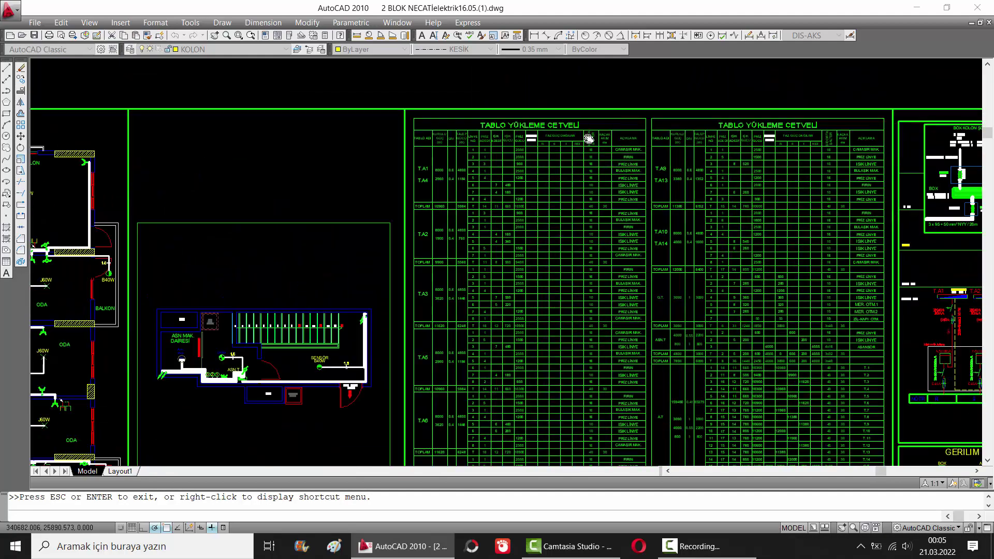
pyautogui.moveTo(554, 233)
pyautogui.mouseDown()
pyautogui.moveTo(517, 147)
pyautogui.moveTo(554, 230)
pyautogui.mouseUp()
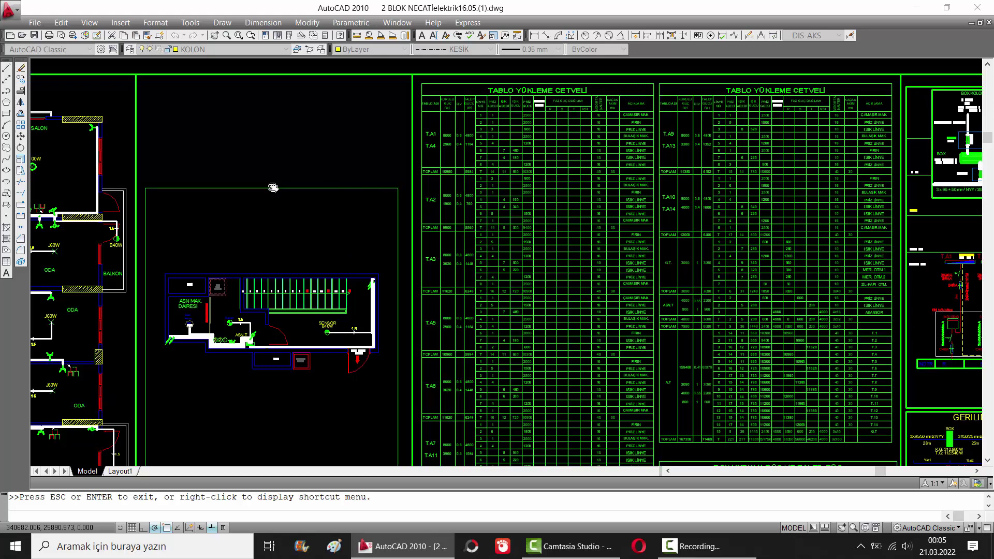
pyautogui.moveTo(546, 171); pyautogui.dragTo(542, 269)
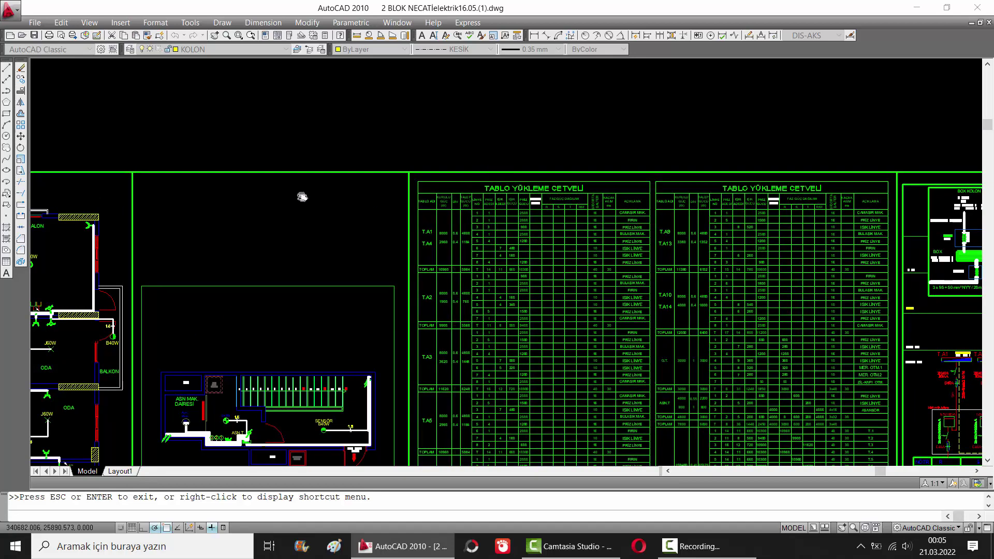
pyautogui.moveTo(302, 195); pyautogui.dragTo(468, 220)
# Zoom onto the T.A8/T.A12 rows above the normal floor plan, then back out to the overview
pyautogui.scroll(-2, 468, 220)
pyautogui.scroll(5, 310, 197)
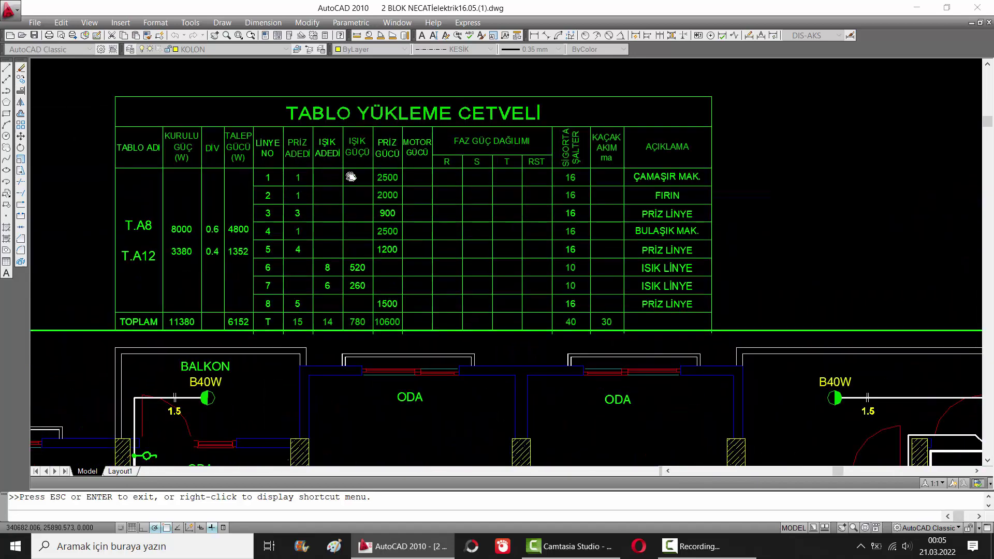
pyautogui.scroll(-1, 309, 203)
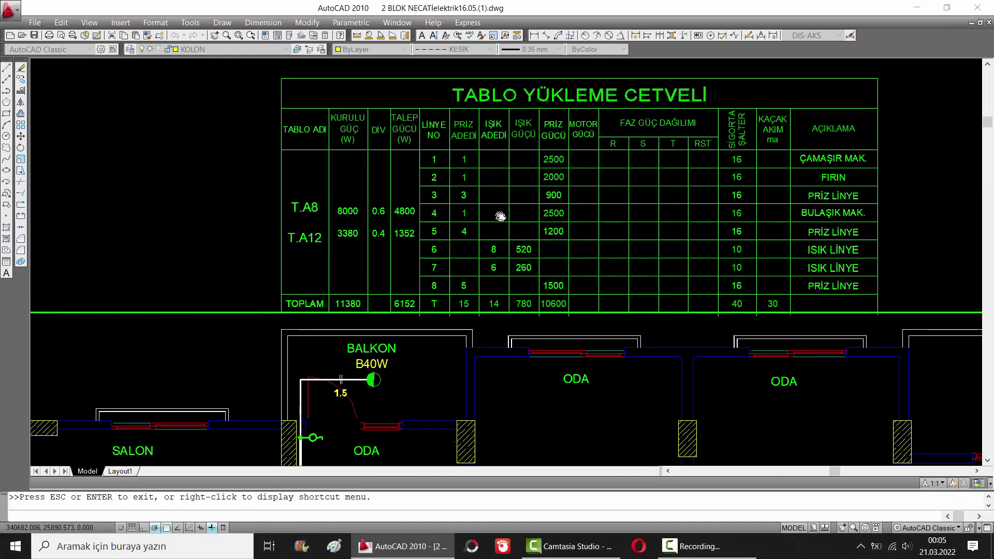
pyautogui.scroll(-5, 505, 213)
pyautogui.scroll(-1, 479, 359)
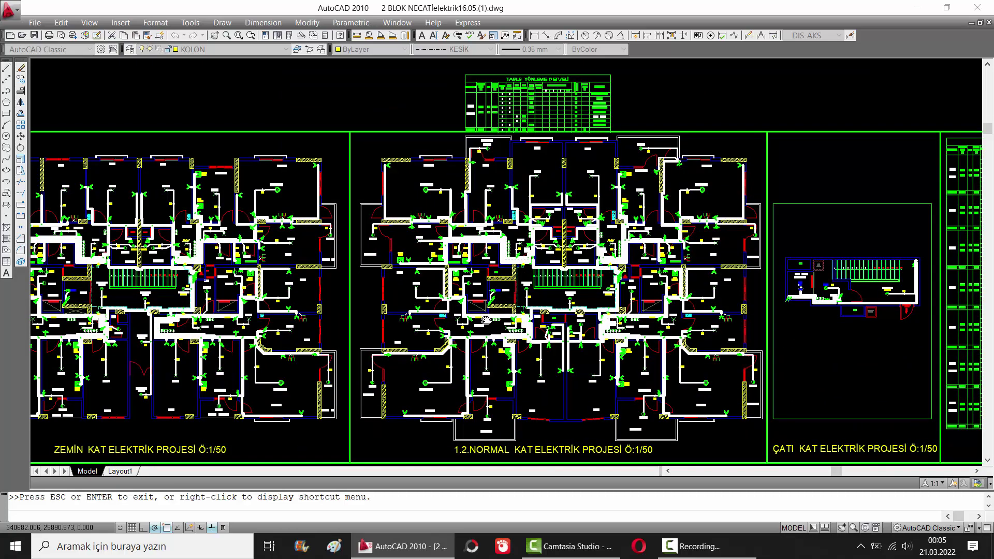
# Zoom in and out on the 1.2. normal floor plan, shifting the view slightly down
pyautogui.scroll(5, 487, 320)
pyautogui.scroll(-1, 534, 223)
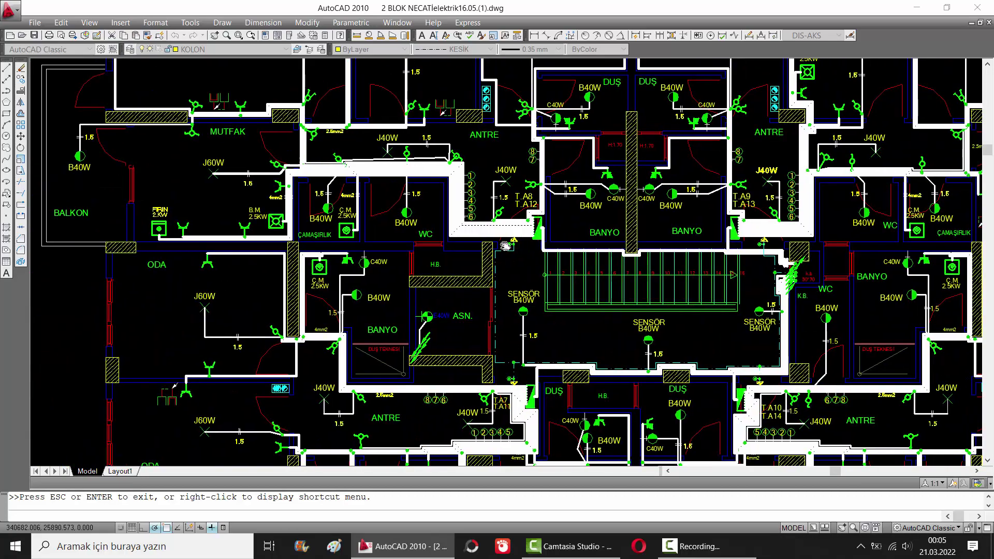
pyautogui.scroll(3, 533, 225)
pyautogui.scroll(1, 515, 214)
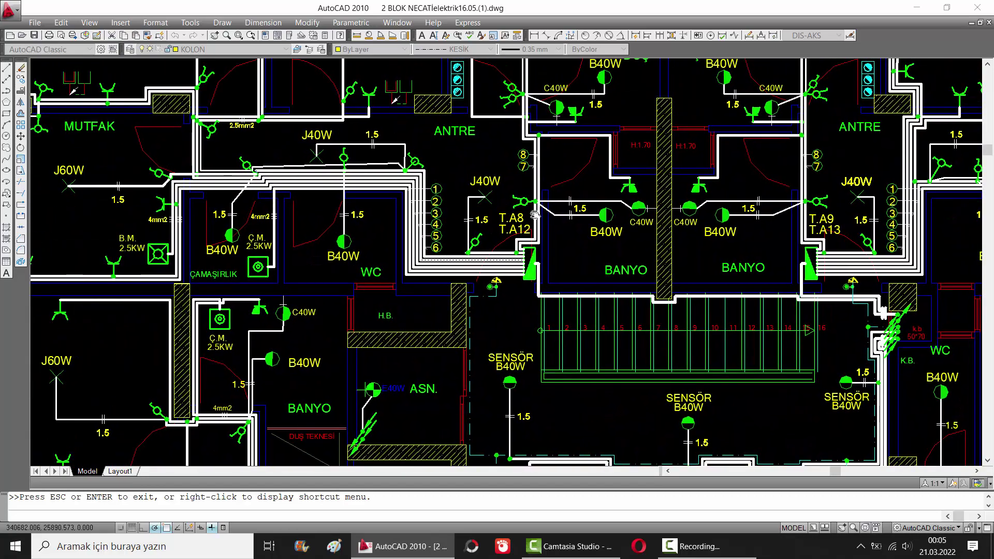
pyautogui.scroll(3, 491, 220)
pyautogui.scroll(2, 453, 209)
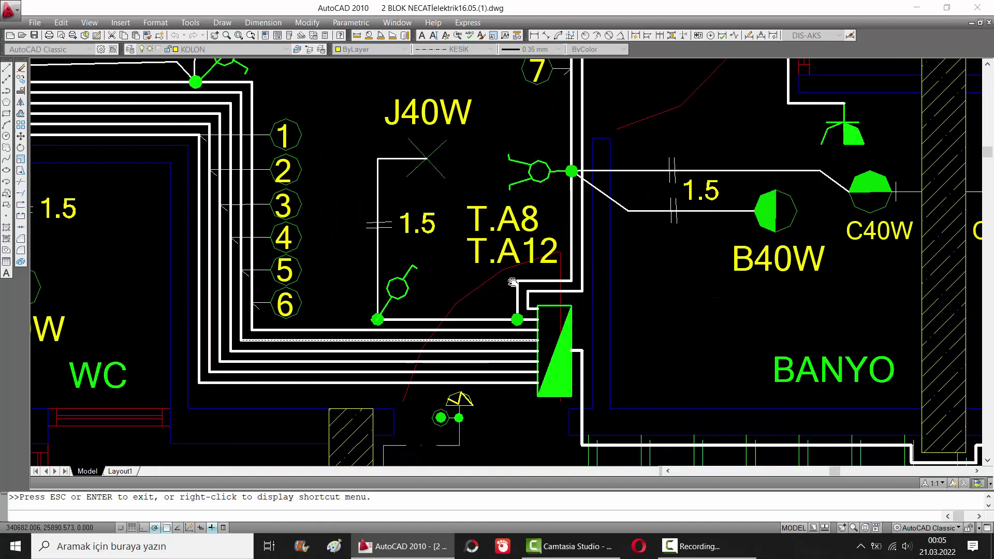
pyautogui.scroll(-2, 528, 220)
pyautogui.scroll(-4, 529, 220)
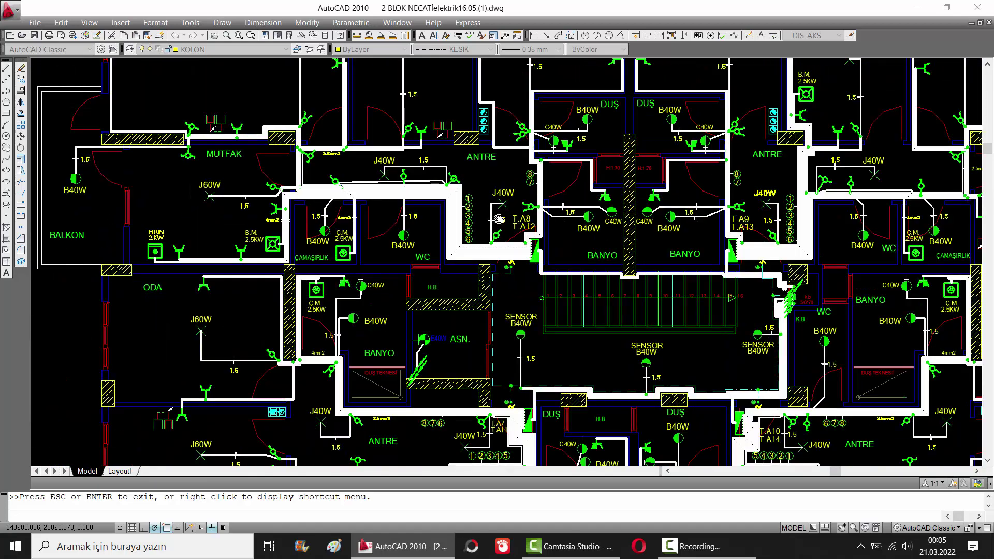
pyautogui.scroll(-2, 497, 204)
pyautogui.scroll(-1, 522, 230)
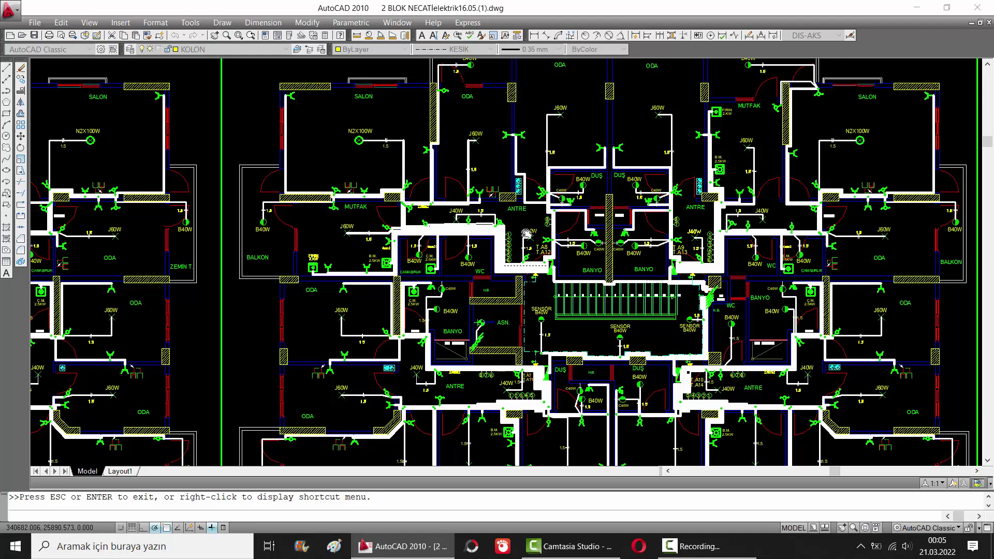
pyautogui.moveTo(525, 229); pyautogui.dragTo(524, 276)
# Centre the T.A8/T.A12 panel circuits and look over SALON, ODA and BALKON
pyautogui.scroll(2, 527, 282)
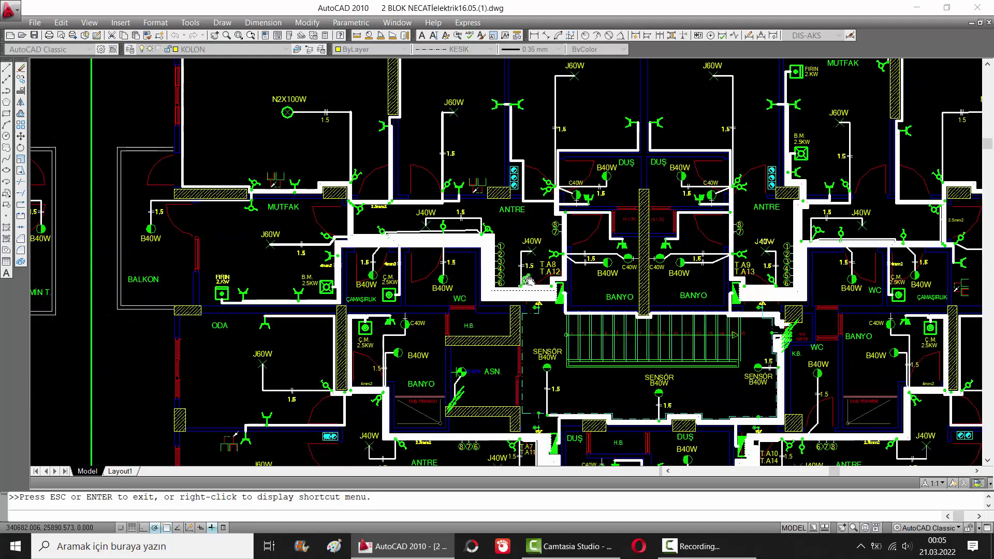
pyautogui.scroll(1, 528, 284)
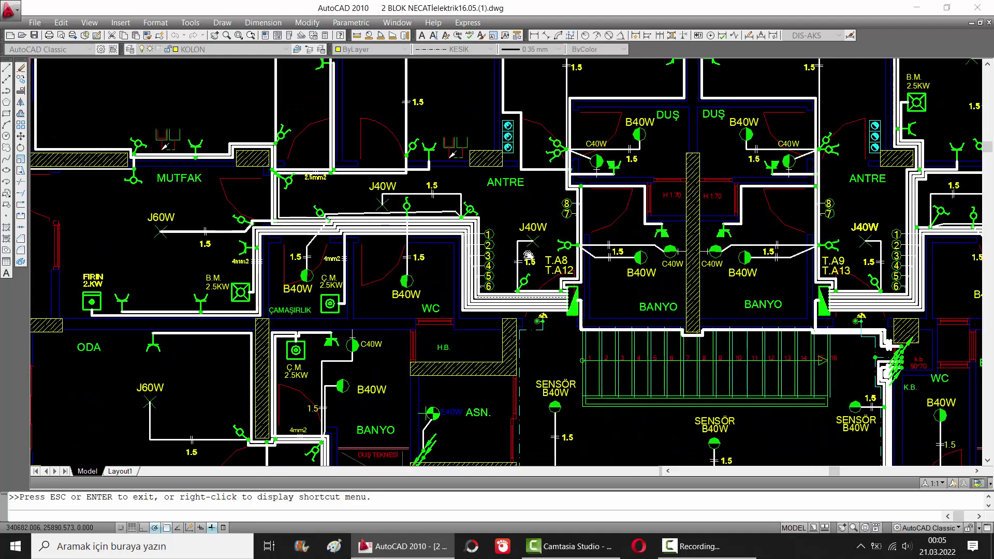
pyautogui.moveTo(522, 224)
pyautogui.mouseDown()
pyautogui.moveTo(536, 261)
pyautogui.moveTo(489, 298)
pyautogui.mouseUp()
pyautogui.moveTo(537, 201)
pyautogui.mouseDown()
pyautogui.moveTo(512, 229)
pyautogui.moveTo(497, 126)
pyautogui.mouseUp()
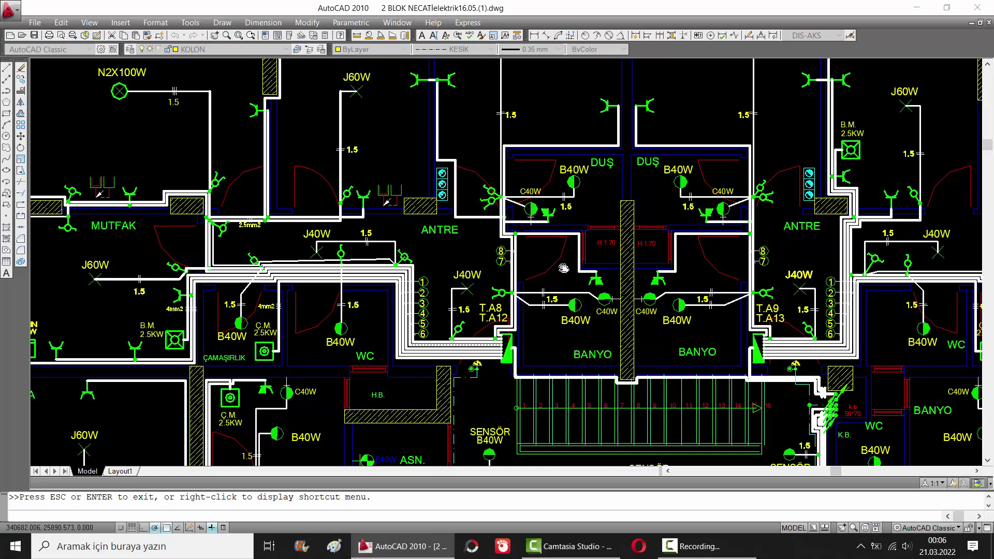
pyautogui.moveTo(338, 244)
pyautogui.mouseDown()
pyautogui.moveTo(587, 267)
pyautogui.moveTo(551, 371)
pyautogui.mouseUp()
pyautogui.moveTo(572, 305); pyautogui.dragTo(563, 325)
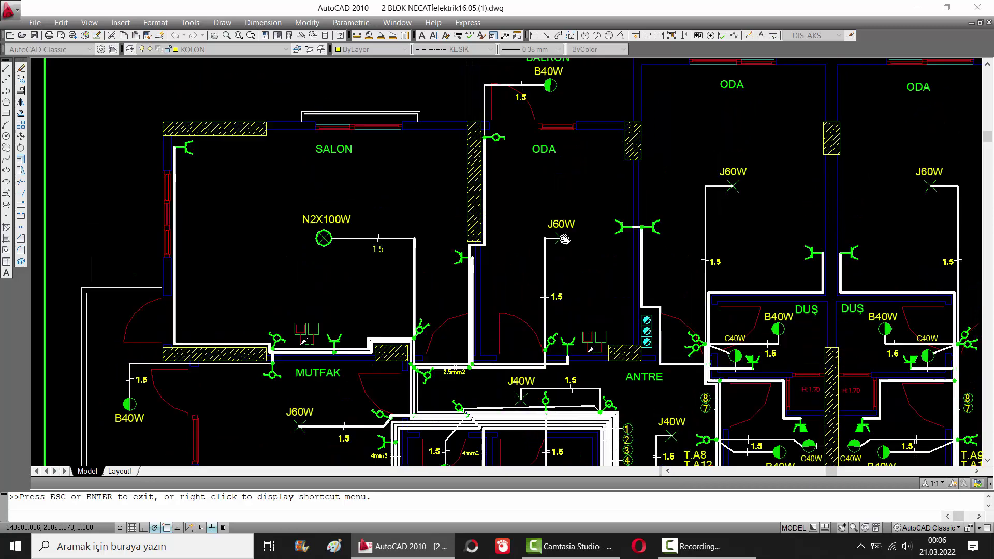
pyautogui.moveTo(547, 224); pyautogui.dragTo(546, 293)
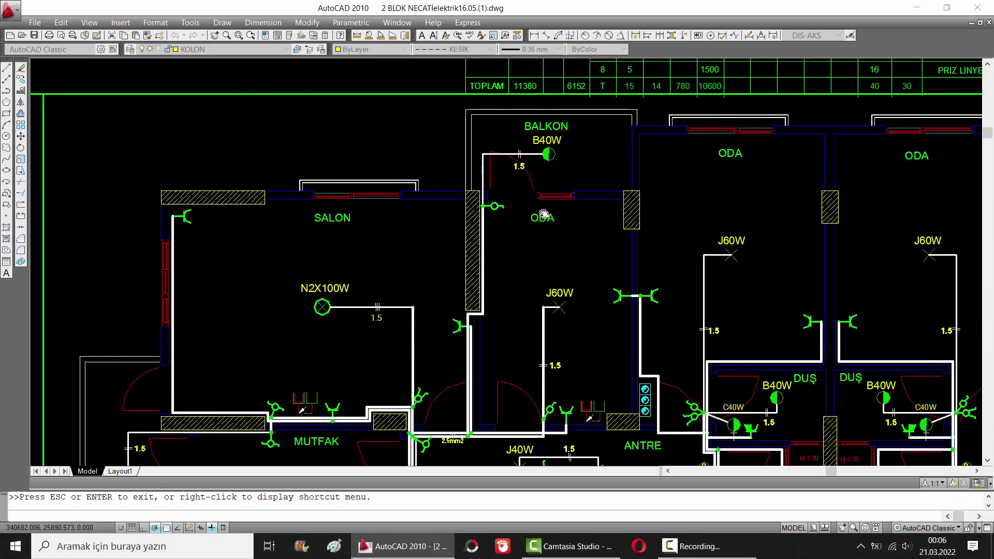
# Look over MUTFAK, BALKON, WC, BANYO and ASN, then zoom out to the whole sheet
pyautogui.moveTo(544, 213); pyautogui.dragTo(563, 28)
pyautogui.moveTo(459, 206); pyautogui.dragTo(477, 275)
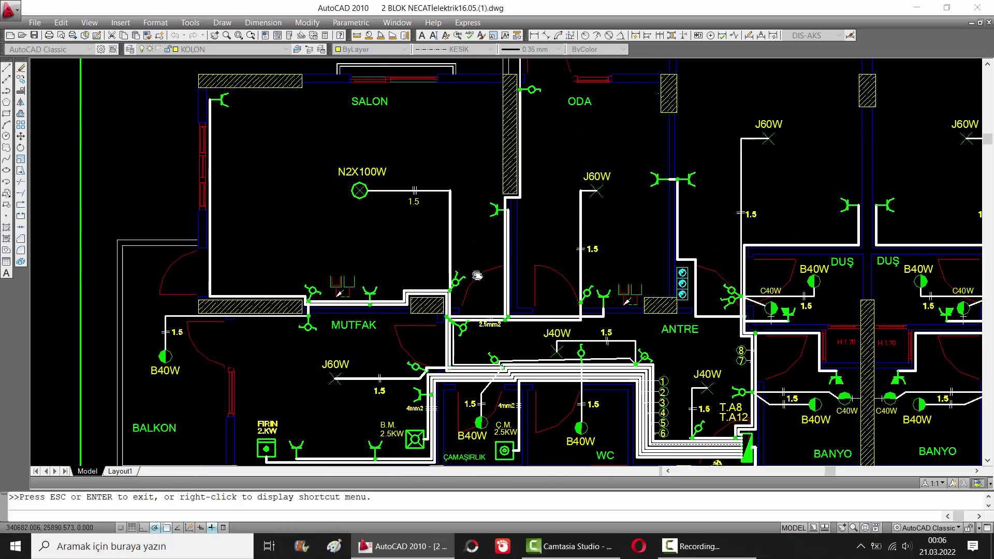
pyautogui.moveTo(467, 370); pyautogui.dragTo(475, 241)
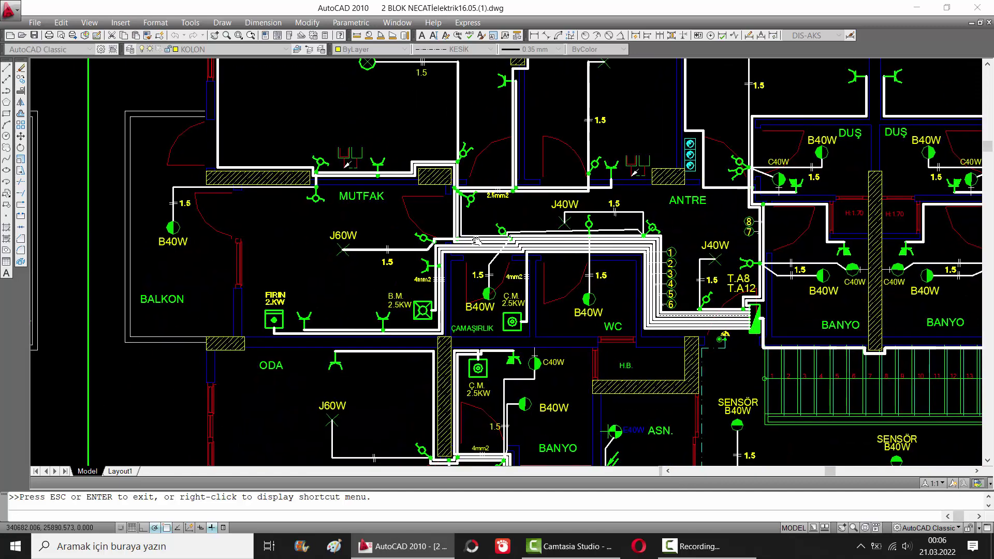
pyautogui.moveTo(363, 231); pyautogui.dragTo(452, 233)
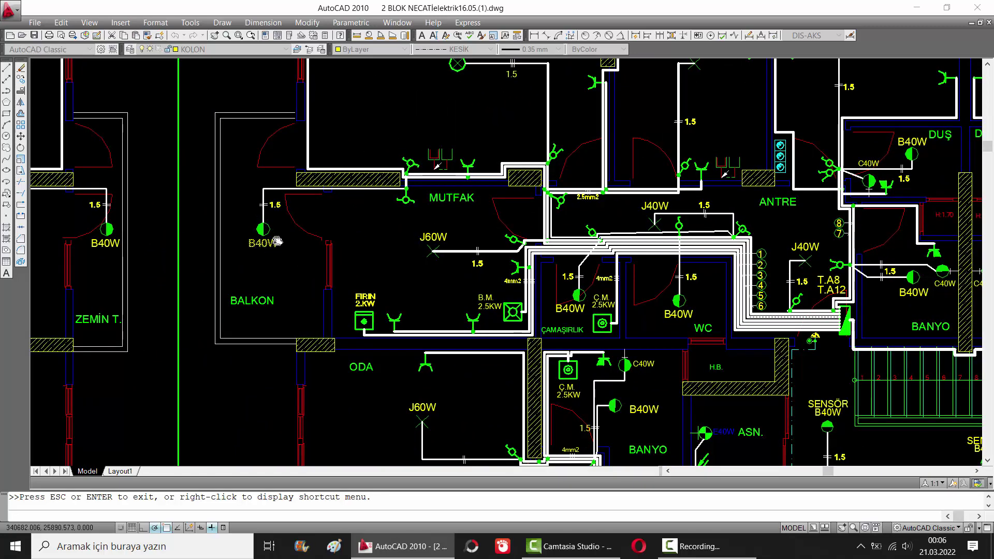
pyautogui.scroll(-3, 384, 221)
pyautogui.scroll(-3, 500, 243)
# Zoom in on the TABLO YÜKLEME CETVELİ T.A8/T.A12 rows, showing the KAÇAK AKIM column
pyautogui.scroll(-2, 518, 170)
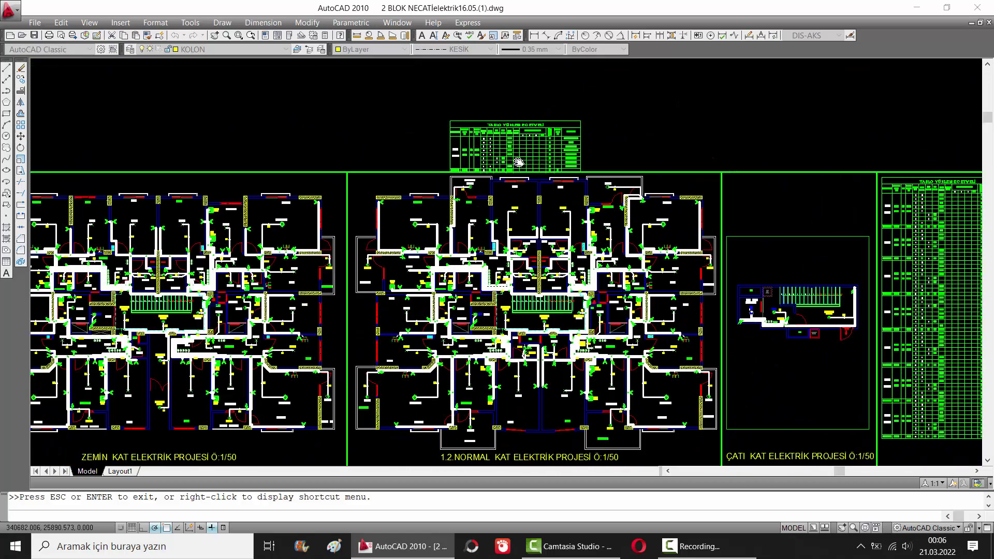
pyautogui.scroll(4, 463, 155)
pyautogui.scroll(1, 497, 156)
pyautogui.scroll(2, 484, 180)
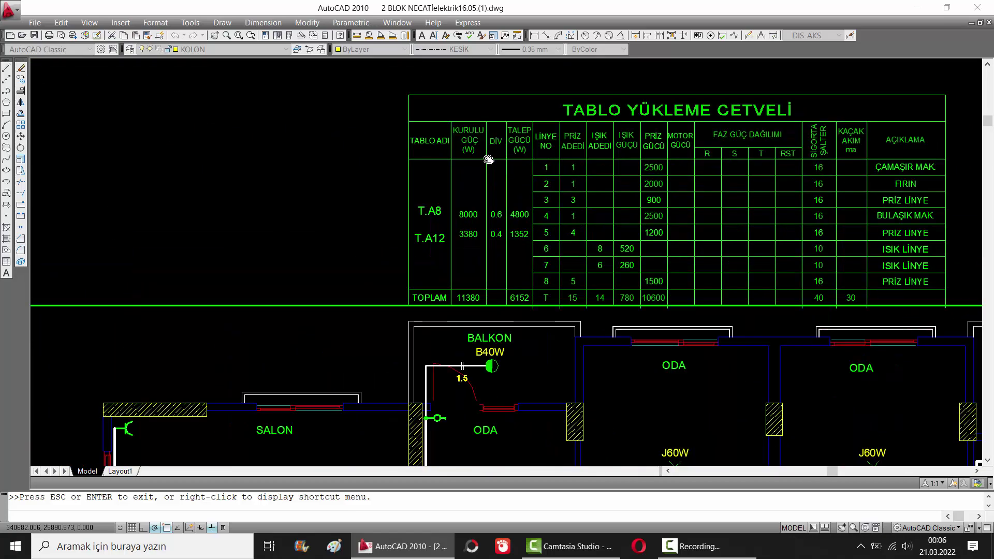
pyautogui.scroll(1, 466, 184)
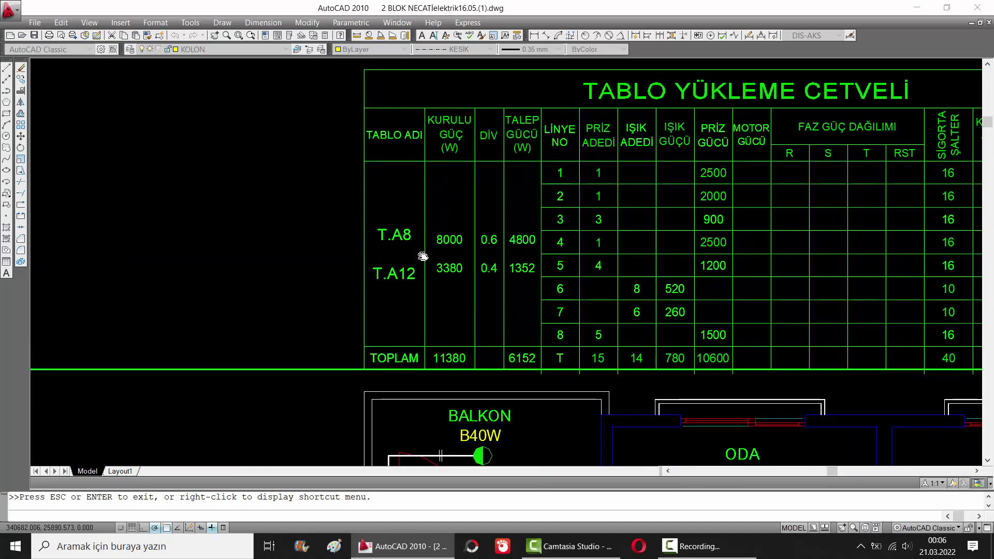
pyautogui.moveTo(421, 256); pyautogui.dragTo(358, 257)
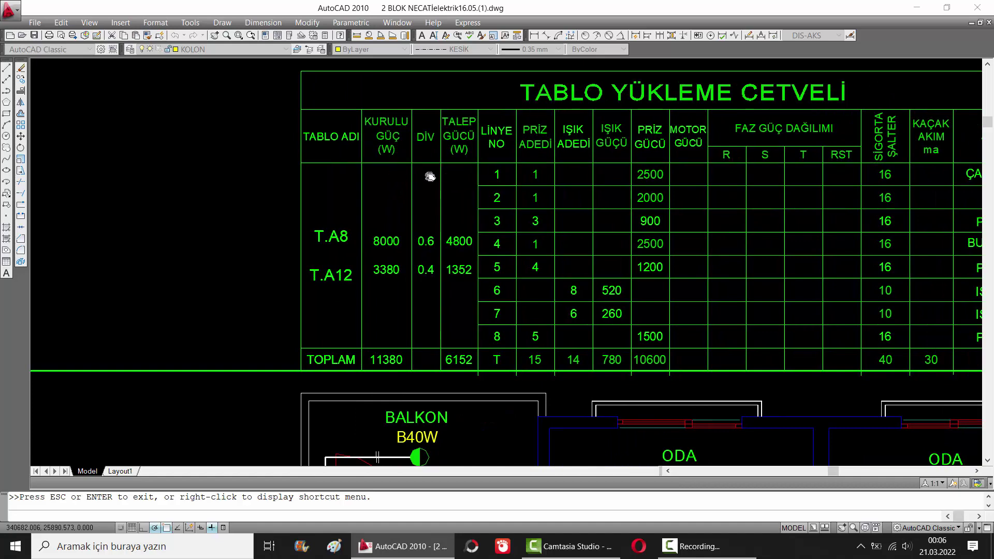
pyautogui.moveTo(430, 177); pyautogui.dragTo(414, 186)
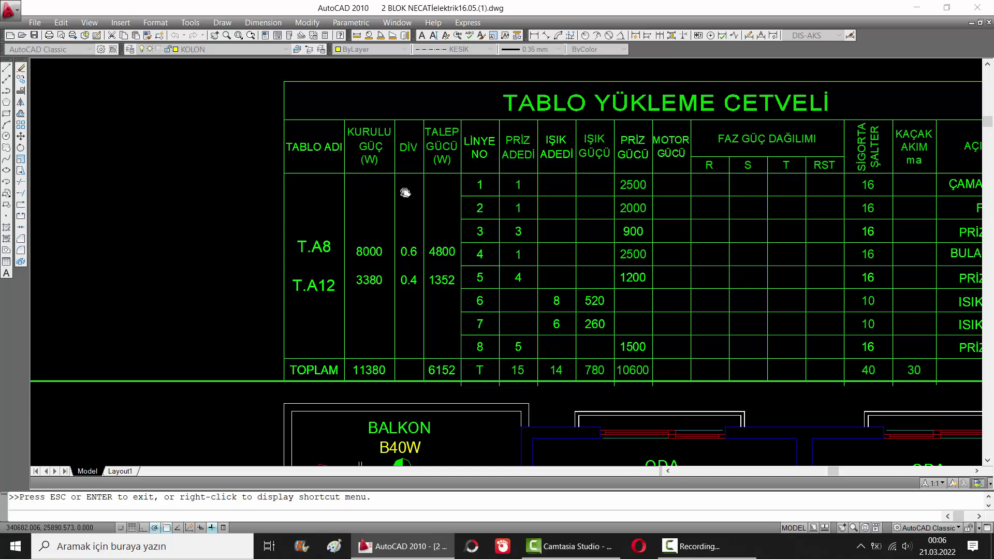
# Read across the load table's right columns and AÇIKLAMA descriptions, then fit the whole table in view
pyautogui.moveTo(405, 193); pyautogui.dragTo(396, 186)
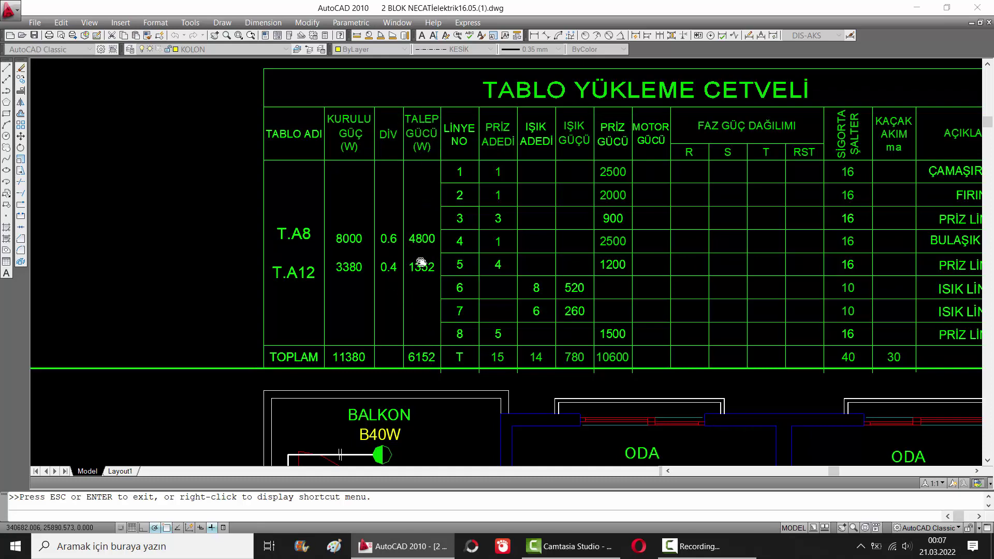
pyautogui.moveTo(421, 263); pyautogui.dragTo(322, 239)
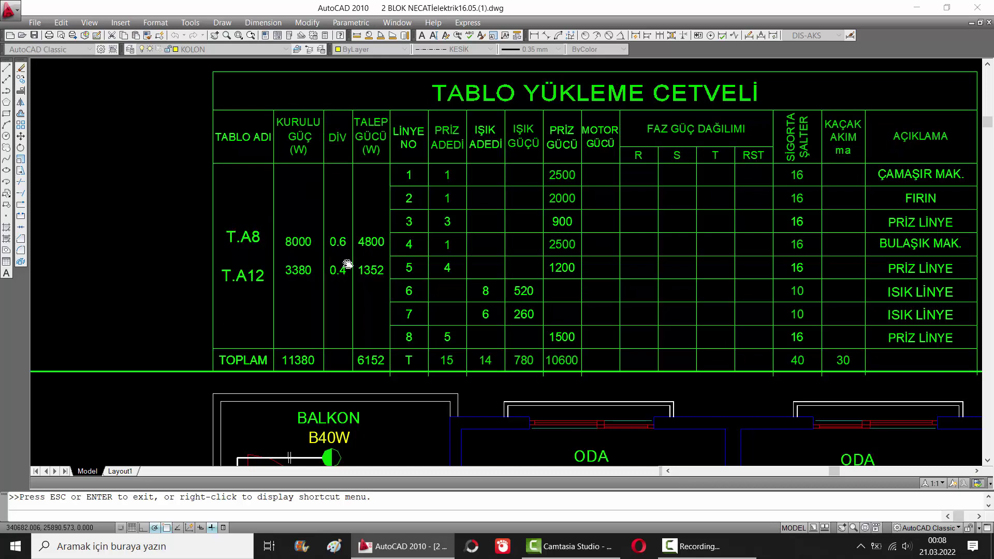
pyautogui.moveTo(342, 257); pyautogui.dragTo(234, 248)
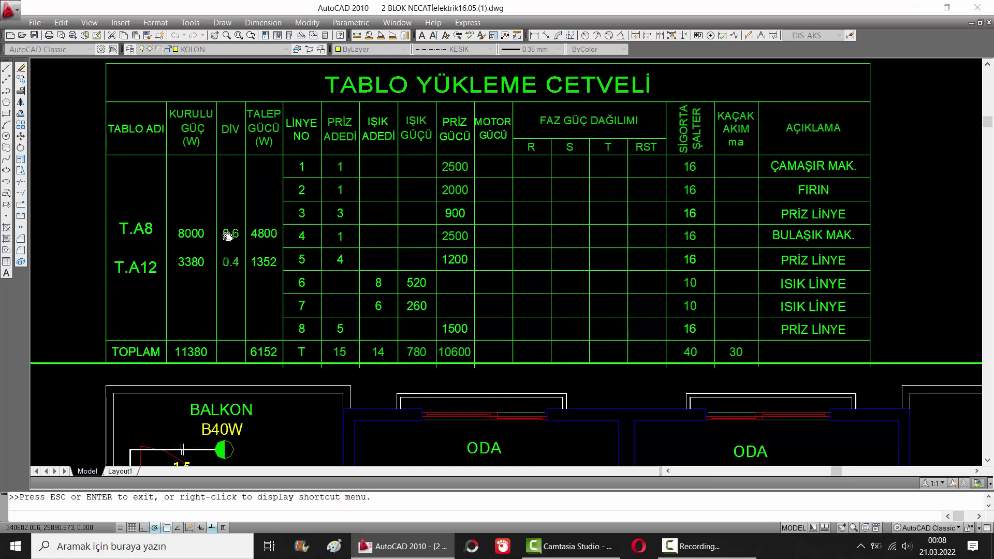
pyautogui.moveTo(261, 217); pyautogui.dragTo(231, 214)
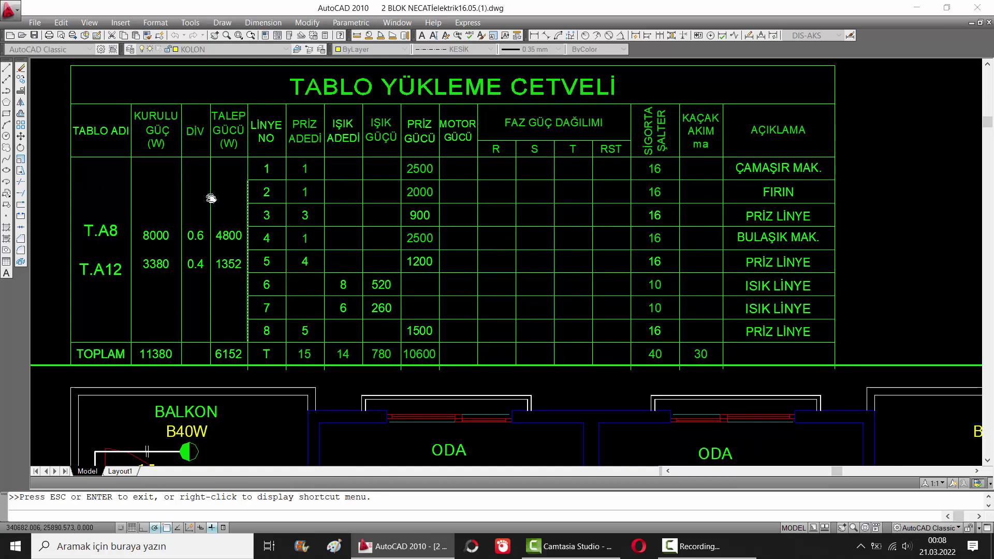
pyautogui.moveTo(213, 209); pyautogui.dragTo(223, 199)
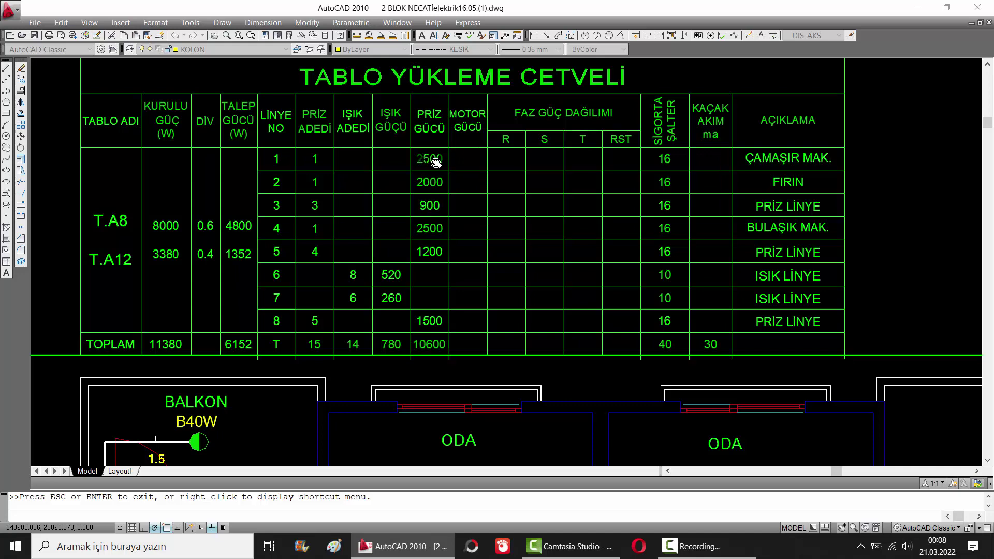
# Zoom in close on the T.A8/T.A12 panel and its numbered circuits
pyautogui.scroll(-5, 432, 169)
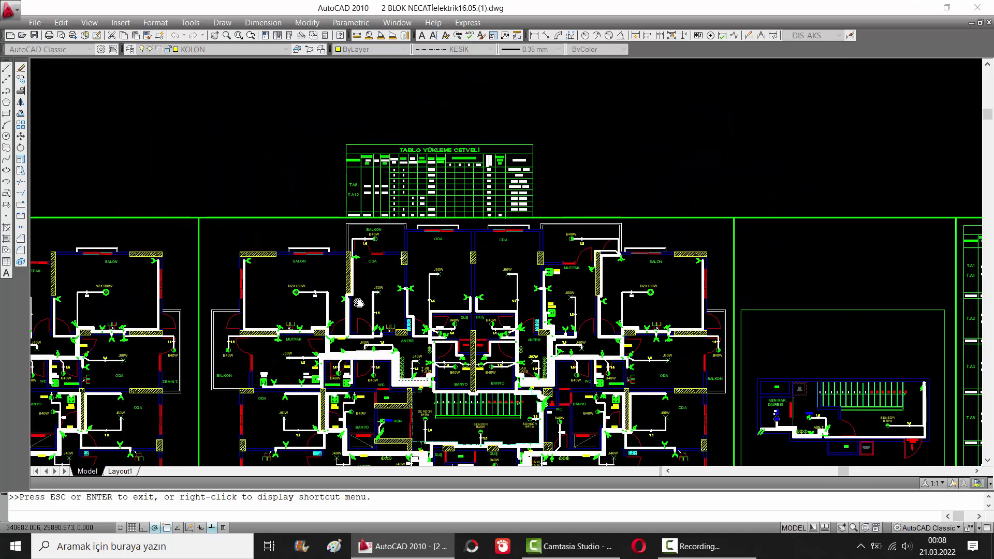
pyautogui.scroll(3, 421, 379)
pyautogui.scroll(1, 421, 380)
pyautogui.scroll(4, 420, 379)
pyautogui.scroll(1, 460, 296)
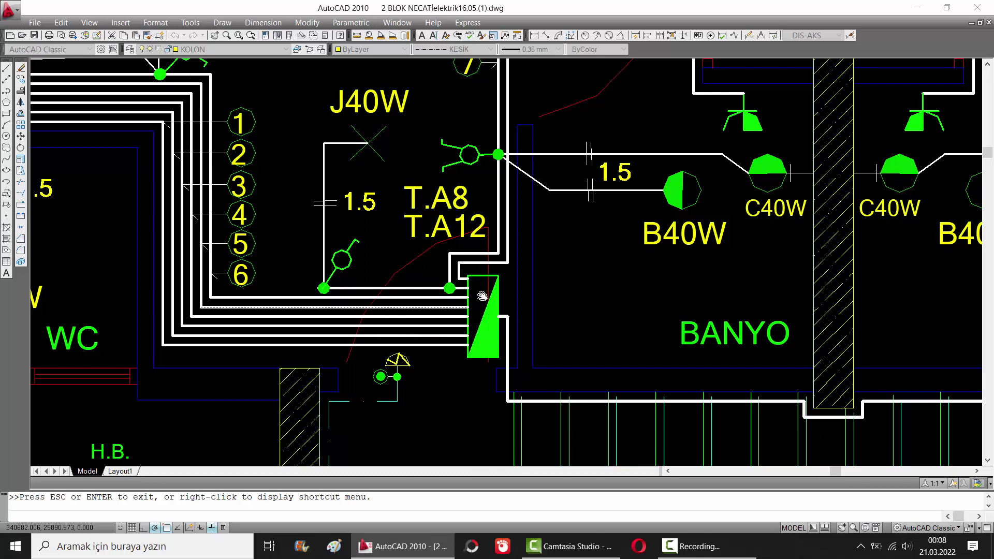
pyautogui.scroll(2, 171, 129)
pyautogui.scroll(3, 163, 130)
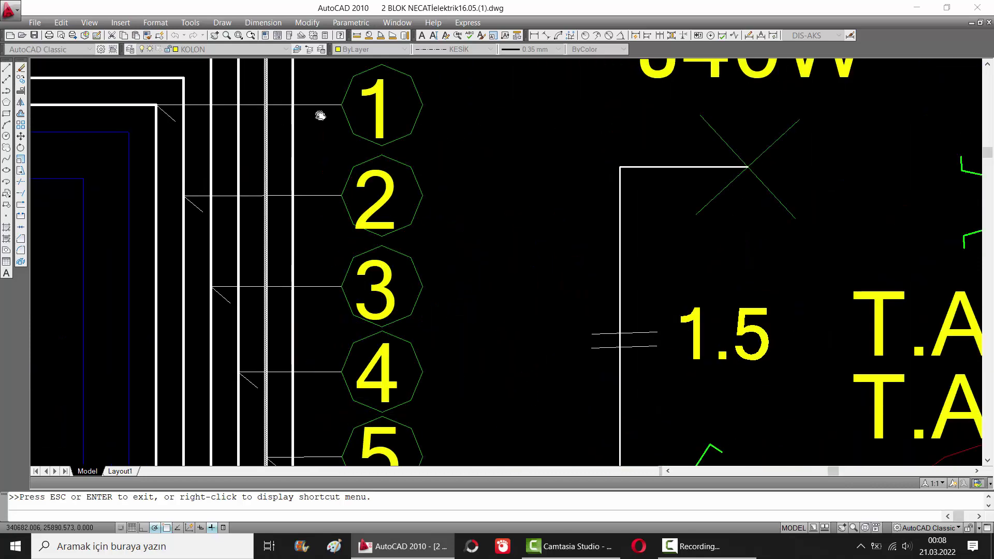
pyautogui.scroll(-4, 160, 107)
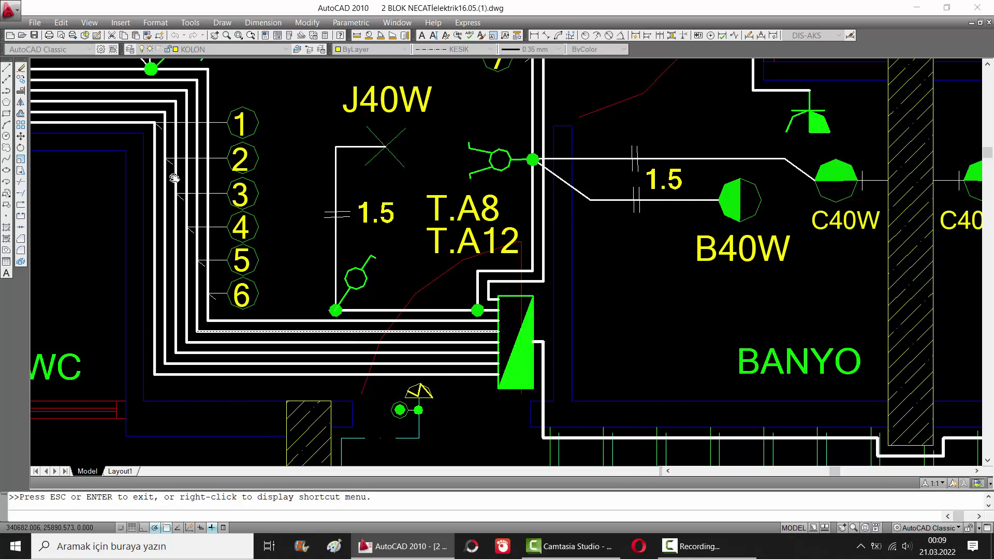
# Follow circuits 1–6 to the WC light and ÇAMAŞIRLIK Ç.M. 2.5KW machine, then zoom out
pyautogui.moveTo(202, 144); pyautogui.dragTo(367, 159)
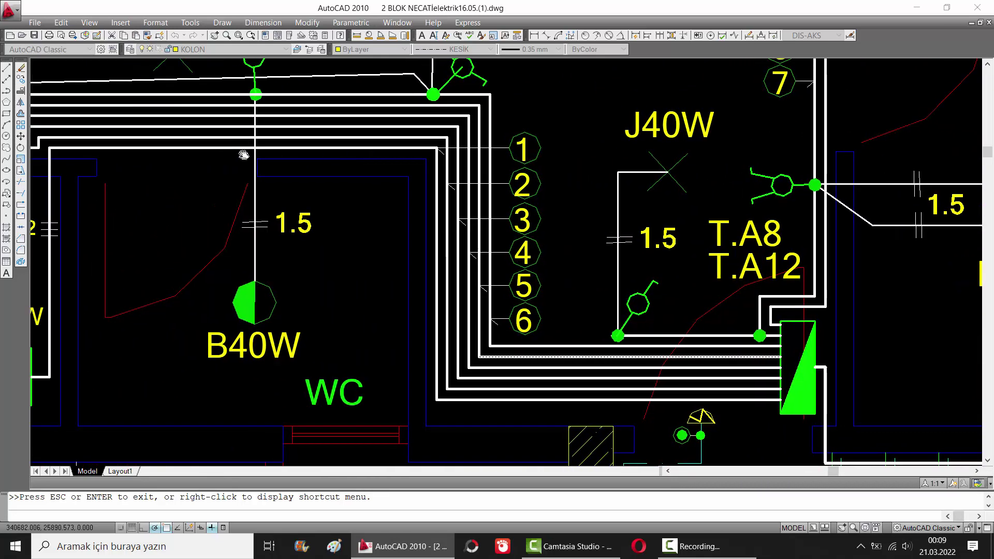
pyautogui.moveTo(240, 150); pyautogui.dragTo(349, 163)
pyautogui.moveTo(228, 166); pyautogui.dragTo(294, 147)
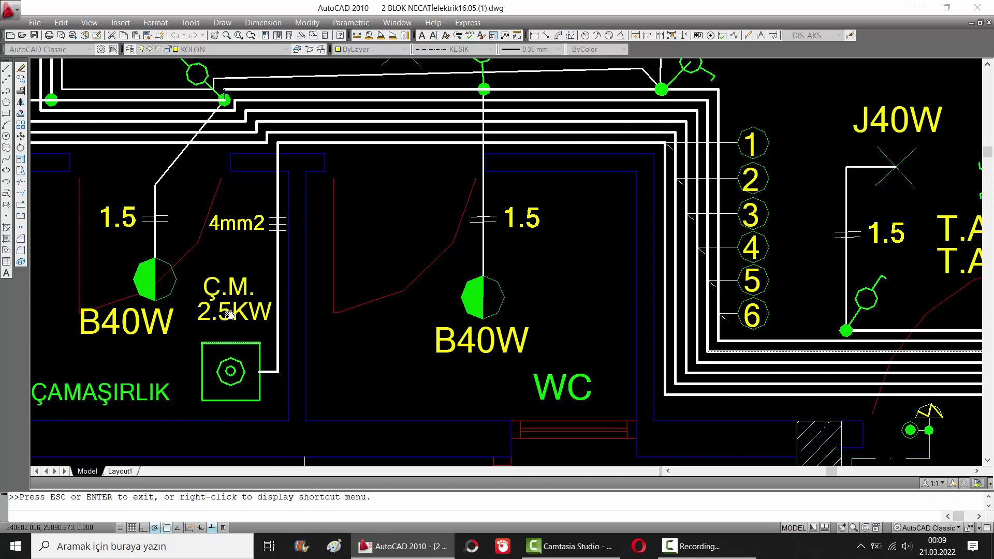
pyautogui.scroll(-5, 236, 311)
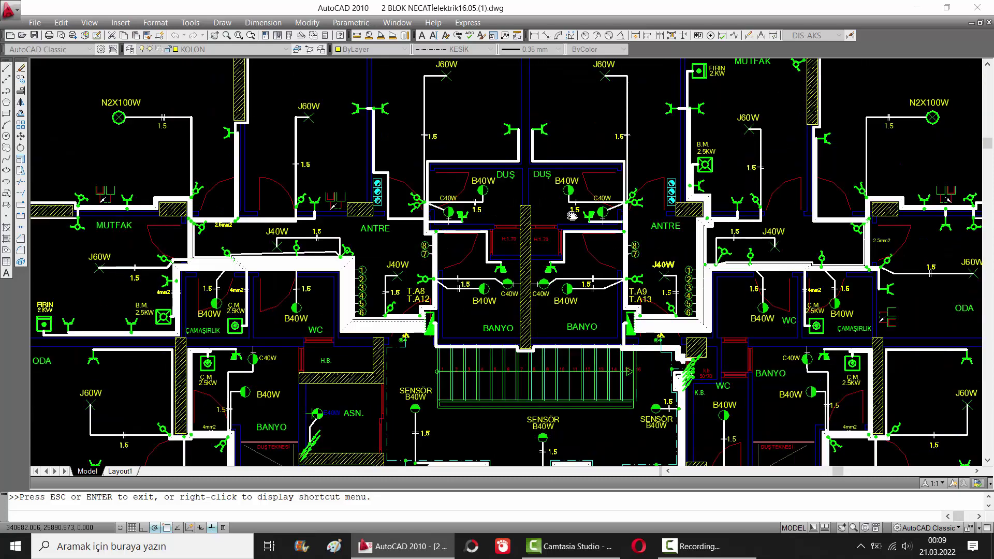
pyautogui.scroll(-3, 572, 216)
pyautogui.scroll(-2, 518, 181)
# Zoom in on the load table and shift it to read circuits 1–8 and the 10600 W total
pyautogui.moveTo(471, 145); pyautogui.dragTo(481, 199)
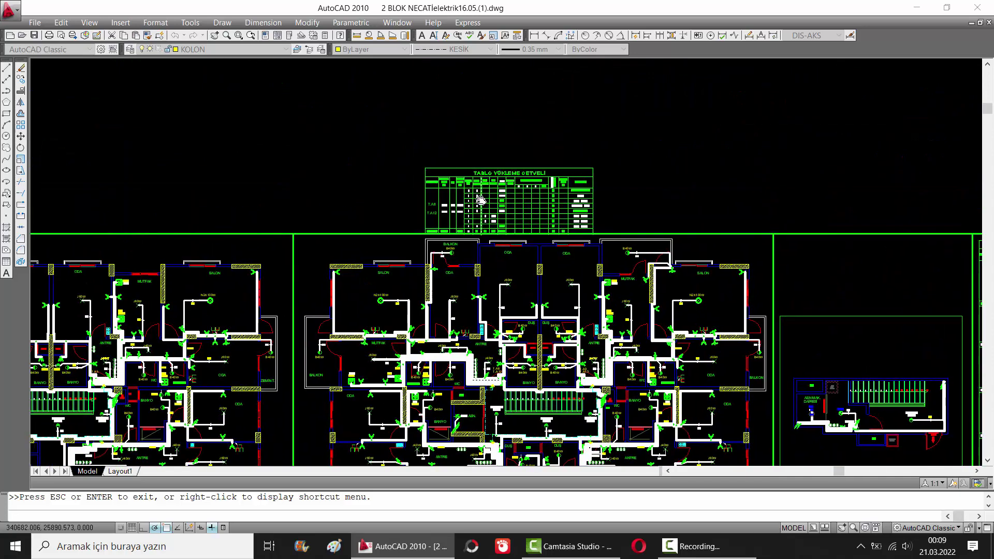
pyautogui.scroll(5, 481, 200)
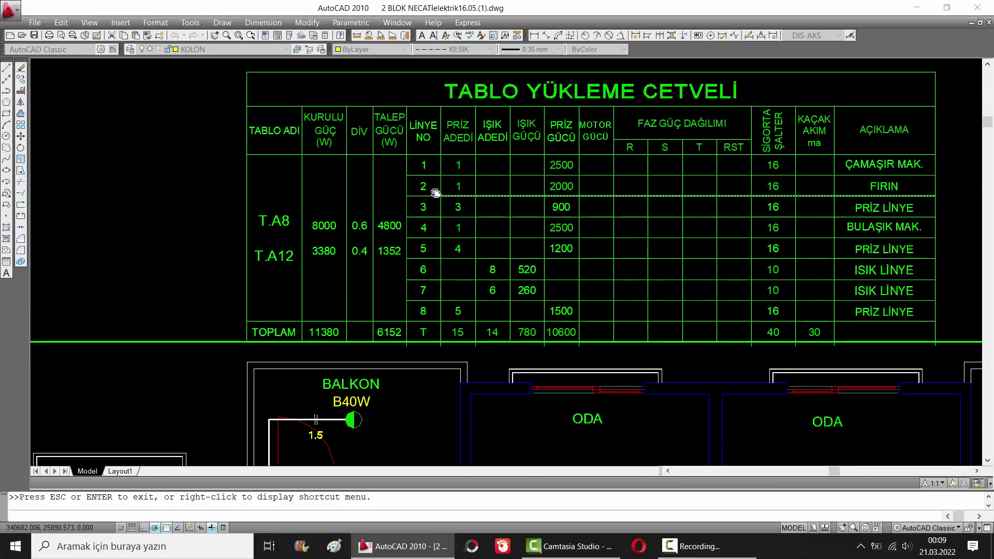
pyautogui.scroll(2, 434, 189)
pyautogui.moveTo(512, 201); pyautogui.dragTo(351, 214)
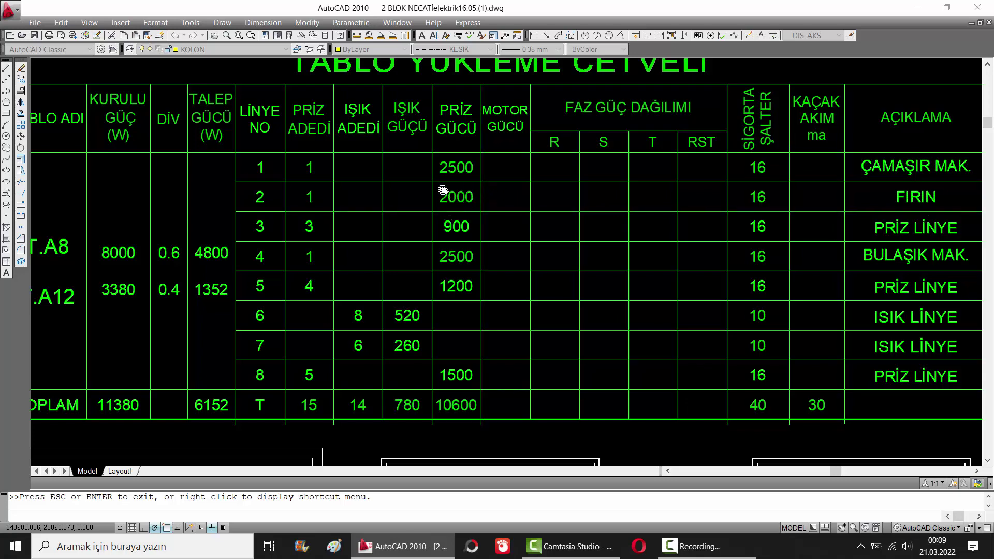
# Recentre the view on the panels near the stairs and BANYO
pyautogui.scroll(-1, 460, 210)
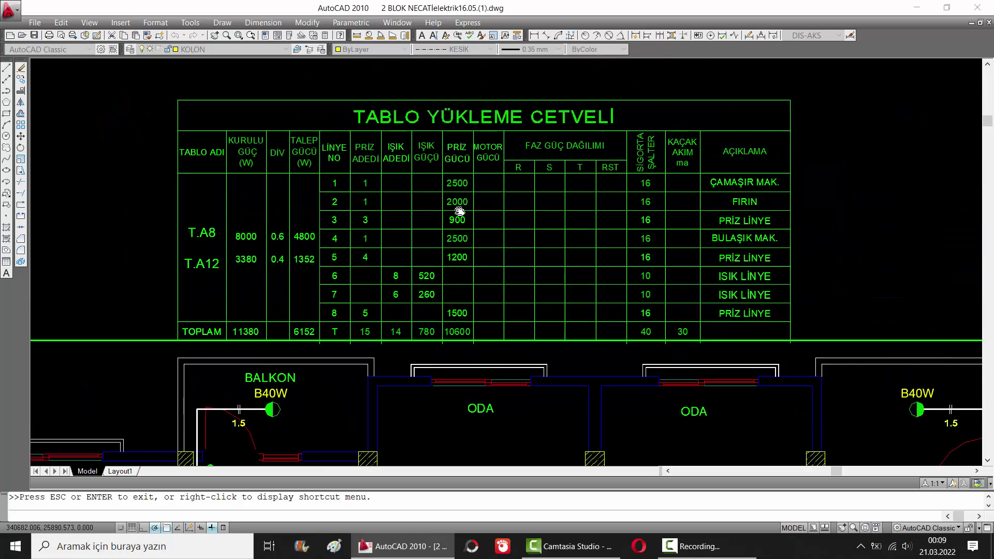
pyautogui.scroll(-2, 378, 222)
pyautogui.scroll(-1, 331, 367)
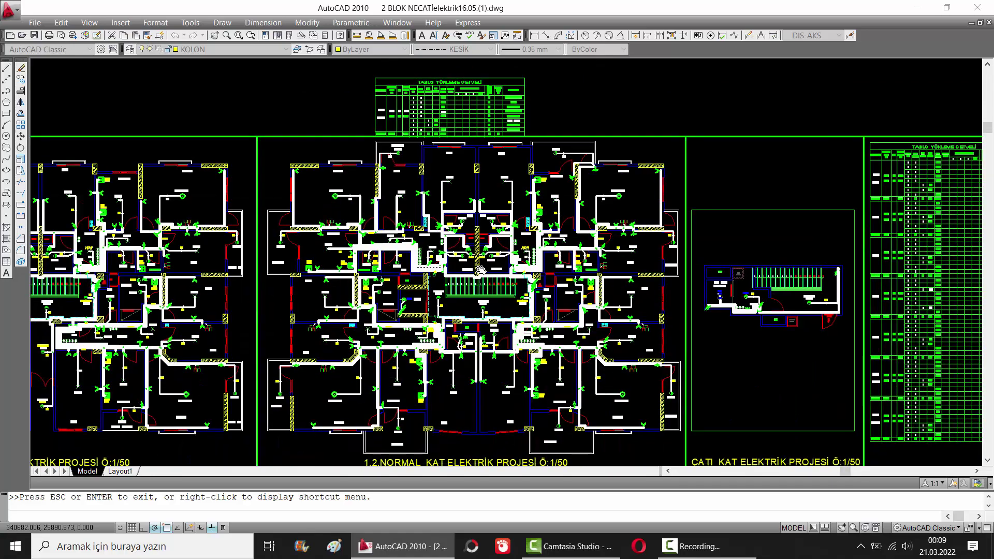
pyautogui.scroll(3, 357, 222)
pyautogui.scroll(2, 357, 222)
pyautogui.moveTo(331, 195); pyautogui.dragTo(356, 220)
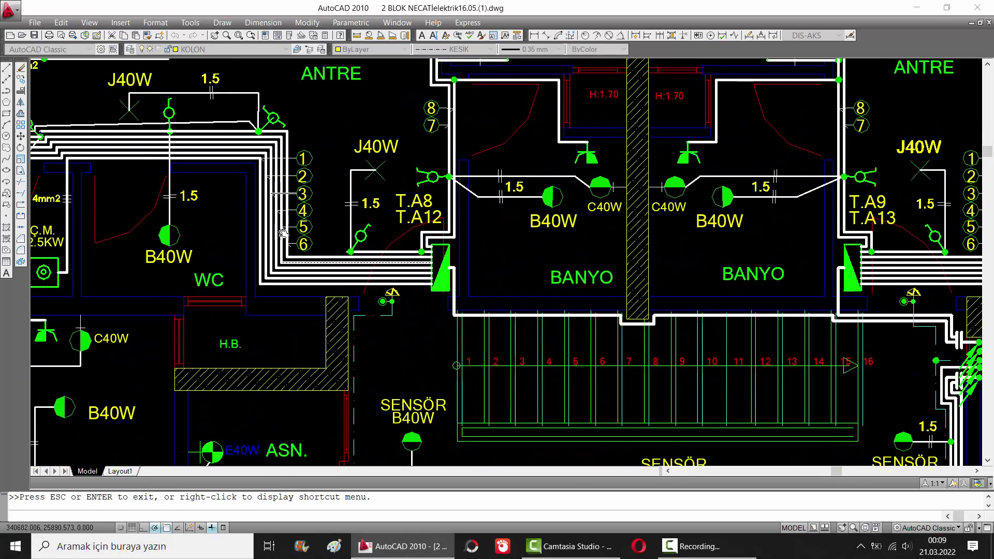
pyautogui.scroll(3, 309, 178)
pyautogui.scroll(3, 306, 176)
# Follow circuits 1–6 along the wire bundle to the 4mm2 cable labels
pyautogui.moveTo(248, 179)
pyautogui.mouseDown()
pyautogui.moveTo(375, 197)
pyautogui.moveTo(474, 178)
pyautogui.mouseUp()
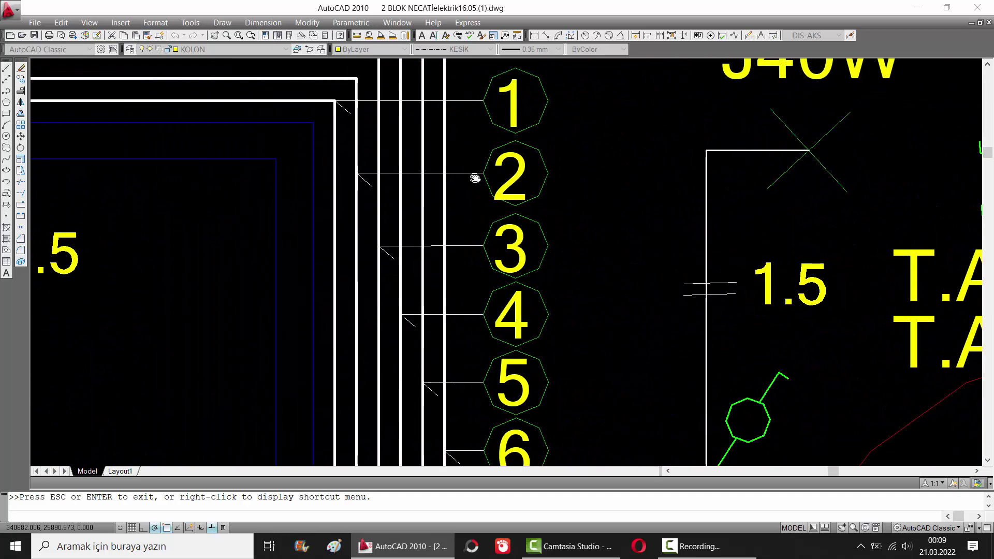
pyautogui.moveTo(369, 180); pyautogui.dragTo(370, 179)
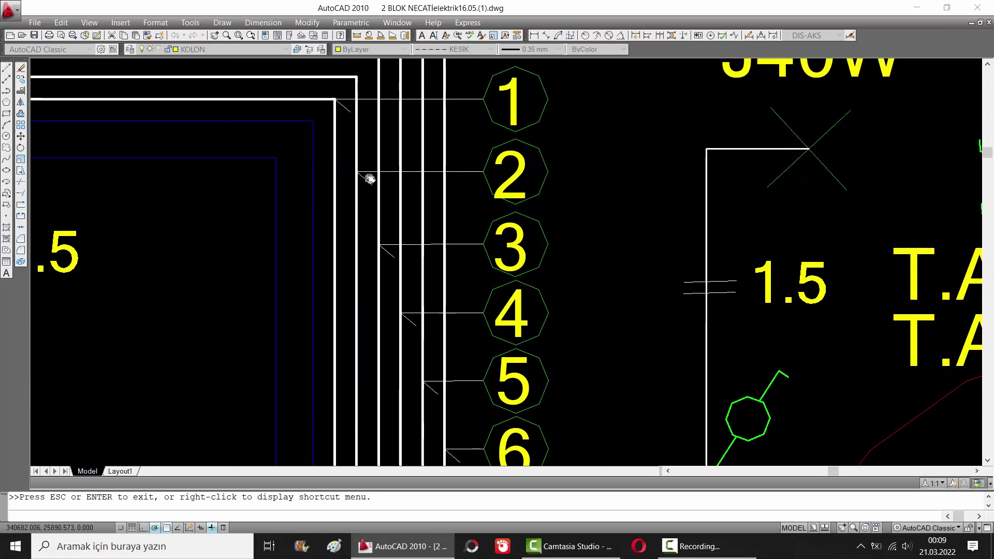
pyautogui.moveTo(366, 338); pyautogui.dragTo(366, 200)
pyautogui.moveTo(366, 311); pyautogui.dragTo(366, 212)
pyautogui.moveTo(371, 110); pyautogui.dragTo(390, 262)
pyautogui.moveTo(395, 189); pyautogui.dragTo(415, 285)
pyautogui.moveTo(321, 171); pyautogui.dragTo(525, 195)
pyautogui.moveTo(374, 202); pyautogui.dragTo(468, 206)
pyautogui.moveTo(287, 210); pyautogui.dragTo(482, 195)
# Trace the wires past the B.M. and Ç.M. appliances to the FIRIN oven, then zoom out
pyautogui.moveTo(288, 216); pyautogui.dragTo(464, 222)
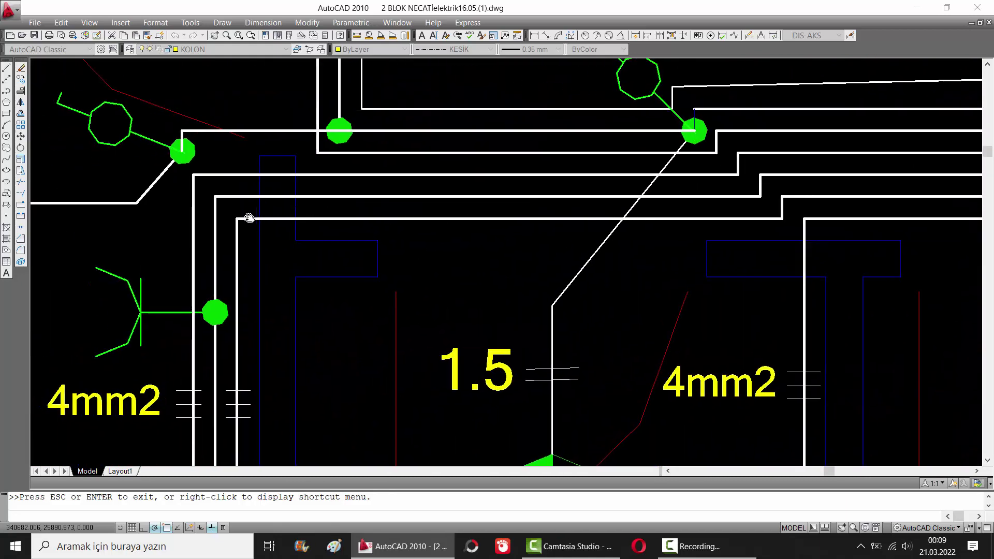
pyautogui.moveTo(249, 218); pyautogui.dragTo(284, 142)
pyautogui.moveTo(284, 210); pyautogui.dragTo(284, 166)
pyautogui.moveTo(289, 297); pyautogui.dragTo(297, 161)
pyautogui.moveTo(150, 332)
pyautogui.mouseDown()
pyautogui.moveTo(332, 302)
pyautogui.moveTo(205, 319)
pyautogui.moveTo(327, 310)
pyautogui.mouseUp()
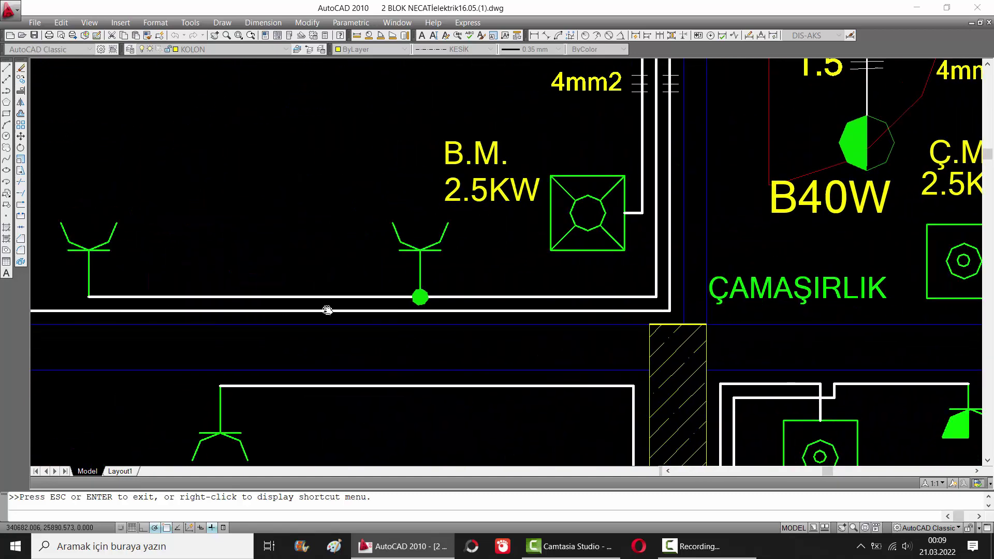
pyautogui.moveTo(222, 311); pyautogui.dragTo(294, 216)
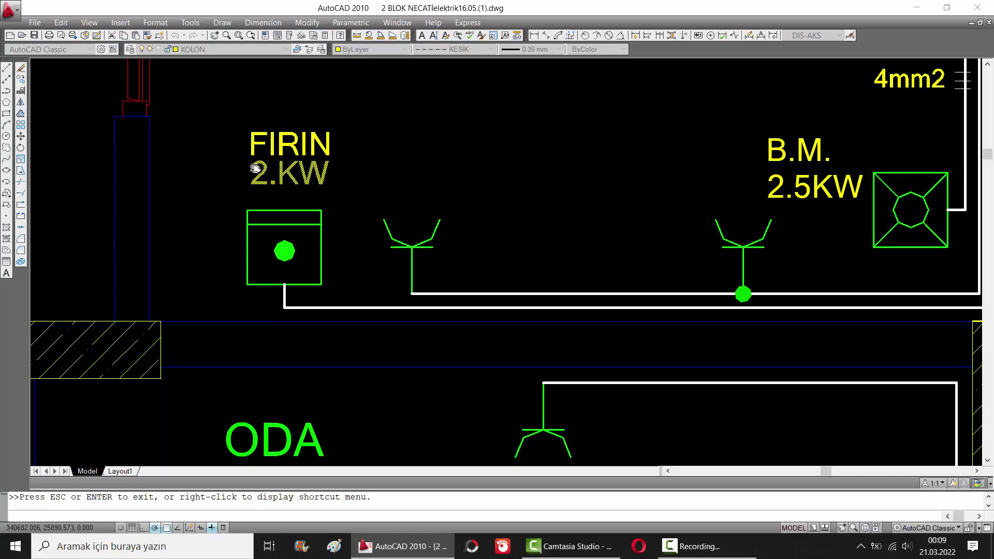
pyautogui.scroll(-5, 295, 200)
# Zoom onto the whole TABLO YÜKLEME CETVELİ to read T.A8/T.A12, then zoom back out
pyautogui.scroll(-3, 295, 199)
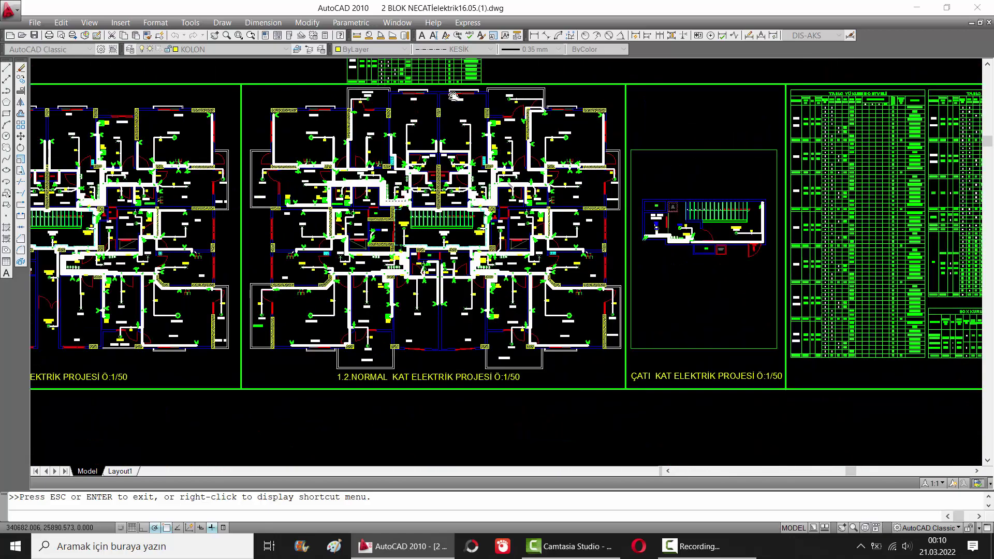
pyautogui.moveTo(380, 62); pyautogui.dragTo(383, 149)
pyautogui.scroll(6, 383, 148)
pyautogui.scroll(3, 293, 157)
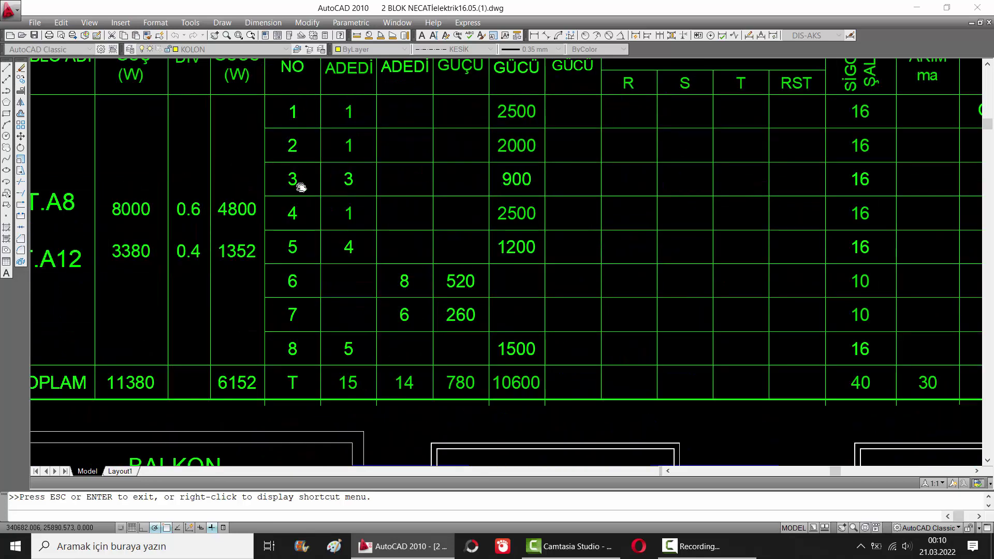
pyautogui.moveTo(401, 187); pyautogui.dragTo(319, 211)
pyautogui.scroll(-2, 267, 205)
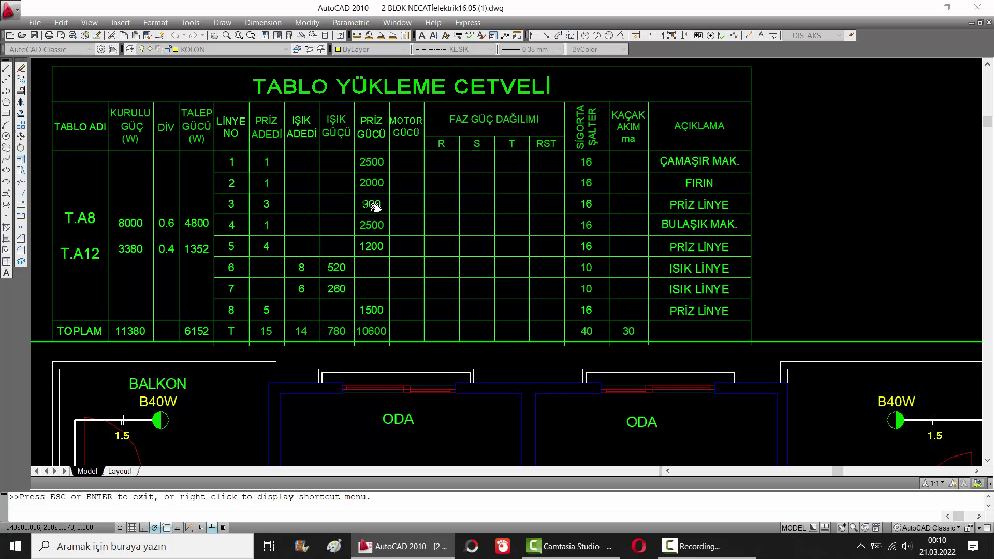
pyautogui.scroll(-4, 298, 207)
# Zoom into the T.A8/T.A12 panel and bring circuits 7 and 8 into view
pyautogui.scroll(3, 320, 315)
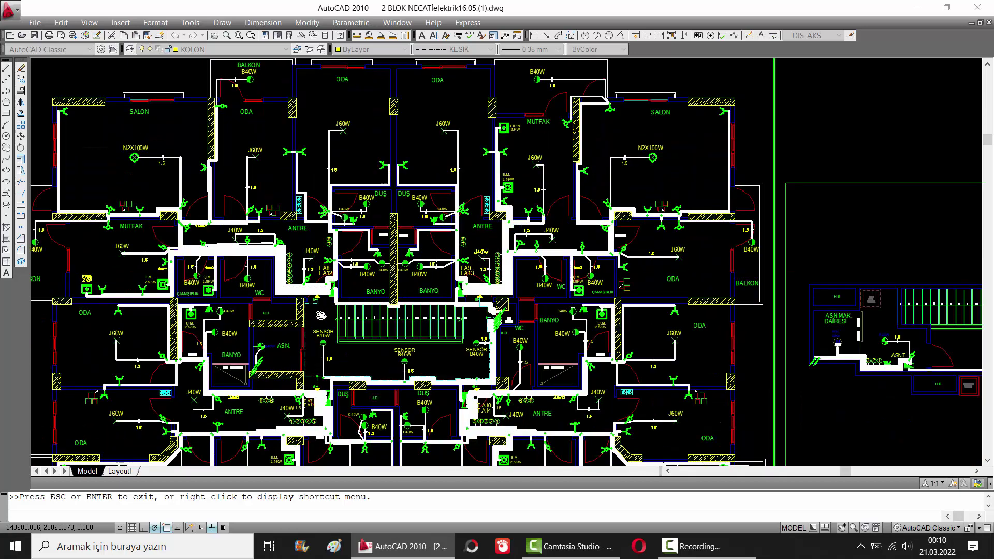
pyautogui.scroll(1, 393, 294)
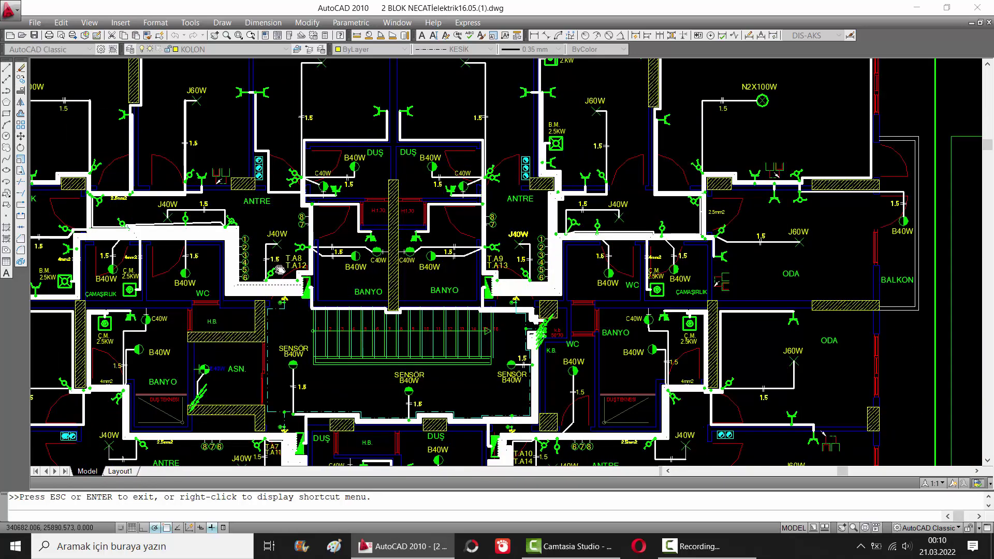
pyautogui.scroll(7, 280, 269)
pyautogui.moveTo(280, 270); pyautogui.dragTo(466, 240)
pyautogui.scroll(3, 298, 197)
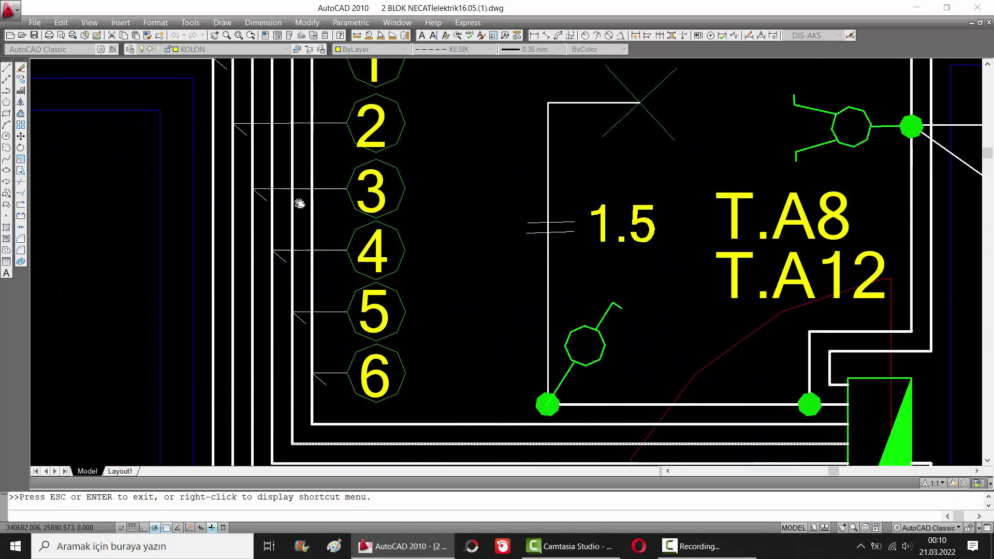
pyautogui.moveTo(261, 213); pyautogui.dragTo(263, 145)
pyautogui.scroll(-2, 251, 202)
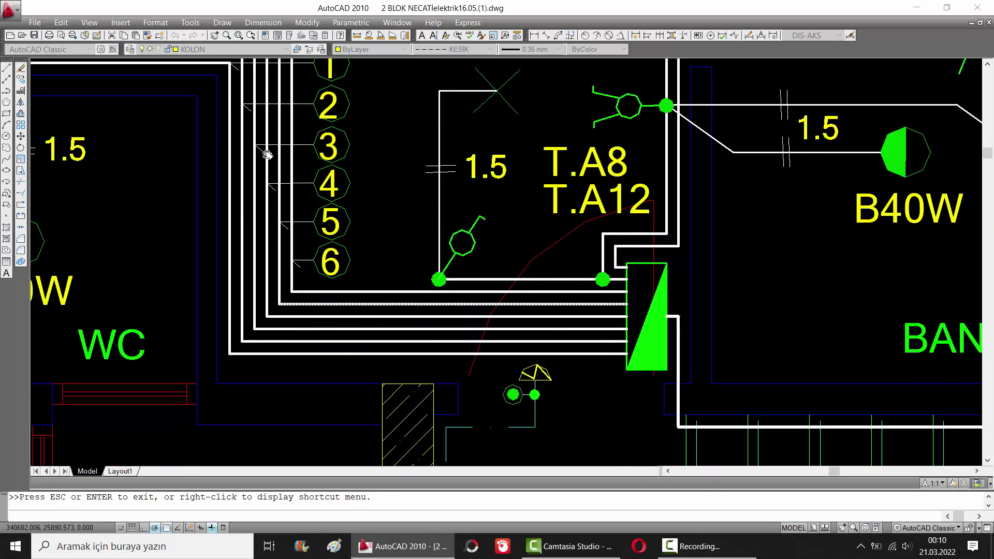
pyautogui.moveTo(266, 151); pyautogui.dragTo(291, 259)
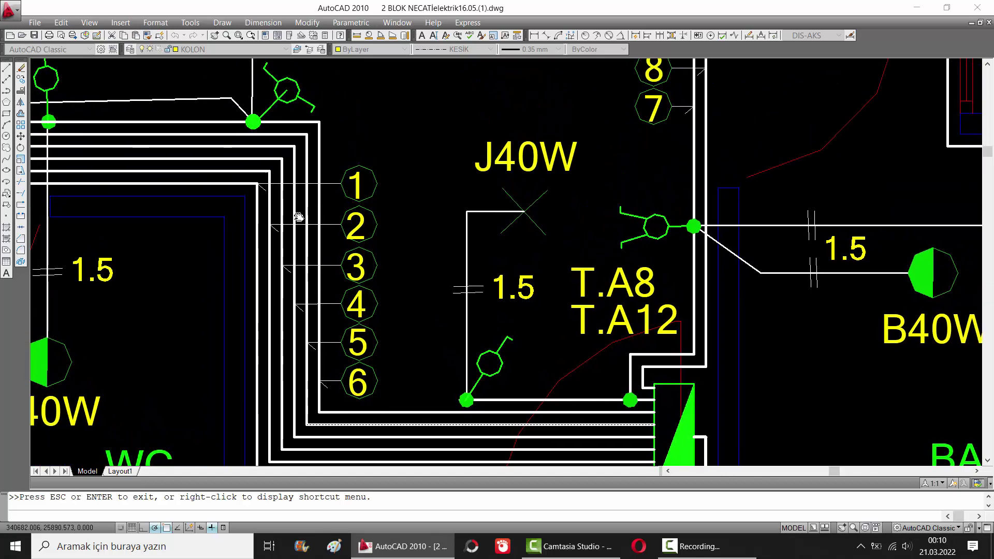
# Follow the circuit lines to the WC light and the Ç.M. washing machine outlet
pyautogui.moveTo(295, 216); pyautogui.dragTo(413, 224)
pyautogui.moveTo(288, 165); pyautogui.dragTo(457, 163)
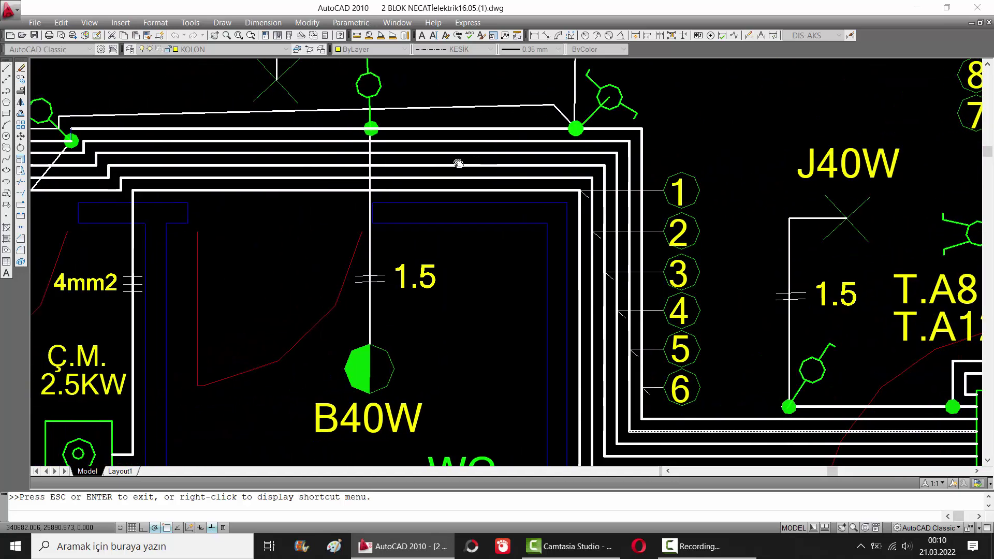
pyautogui.moveTo(257, 171); pyautogui.dragTo(339, 189)
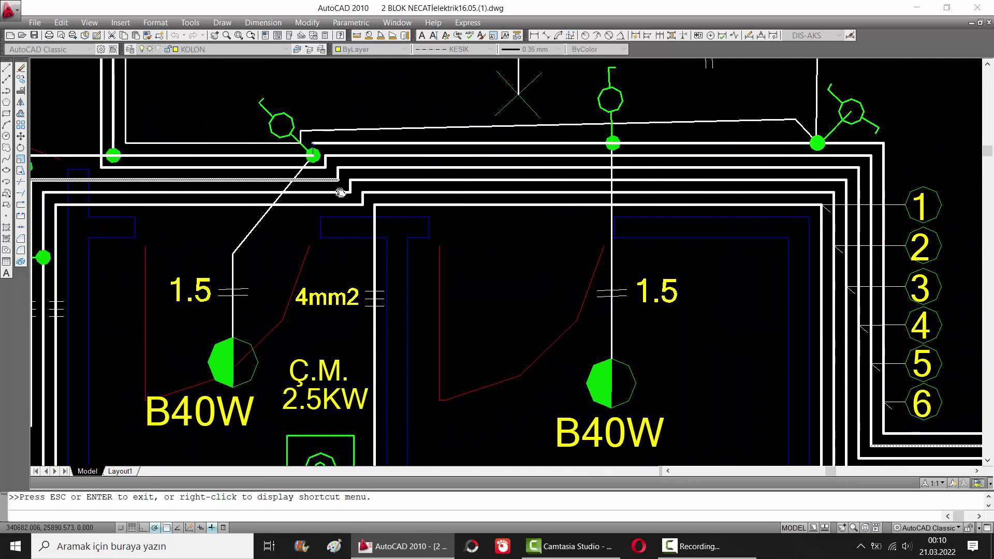
pyautogui.moveTo(211, 193); pyautogui.dragTo(350, 187)
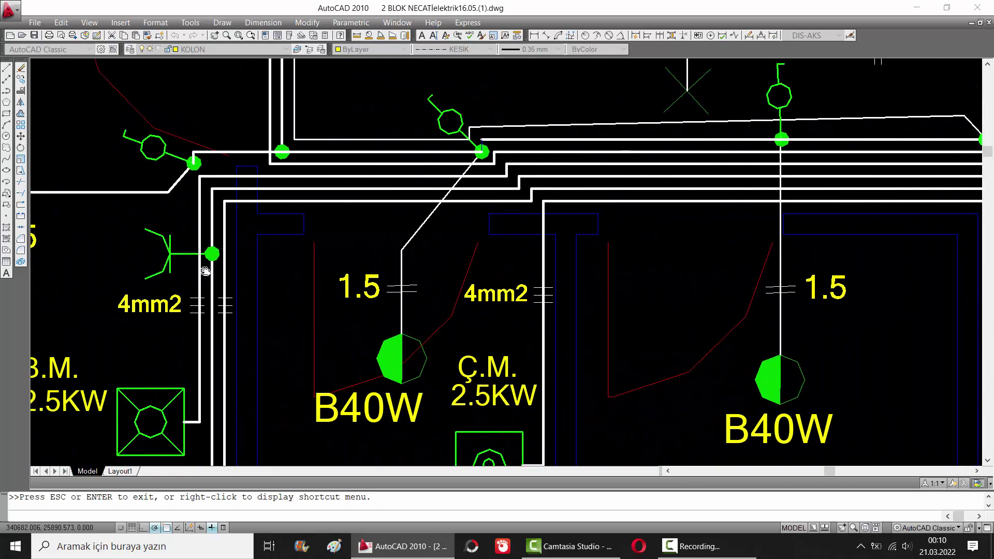
pyautogui.scroll(-2, 208, 267)
pyautogui.scroll(5, 208, 266)
# Trace the wiring from the B.M. junction over to the FIRIN oven outlet
pyautogui.moveTo(213, 264); pyautogui.dragTo(265, 247)
pyautogui.scroll(-3, 266, 247)
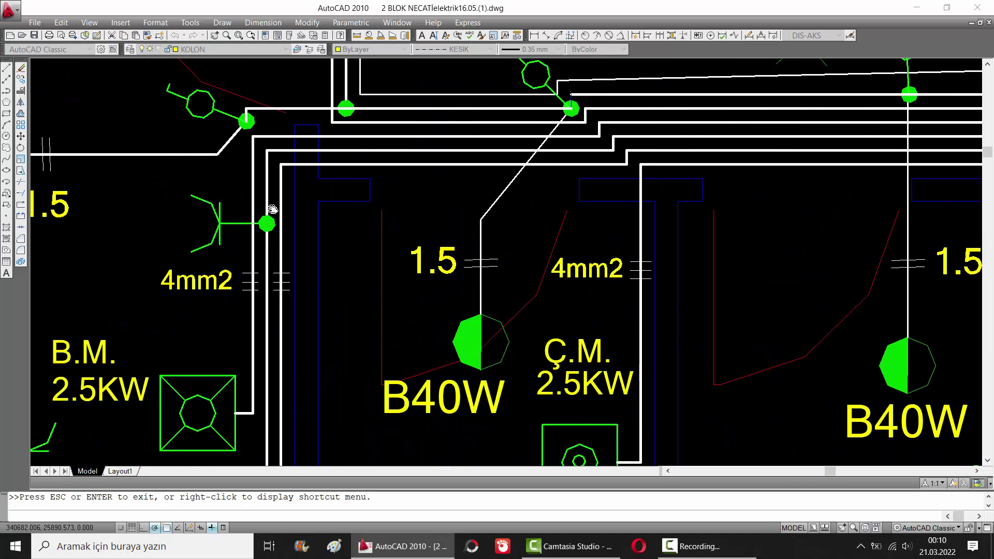
pyautogui.scroll(-2, 268, 208)
pyautogui.scroll(3, 269, 202)
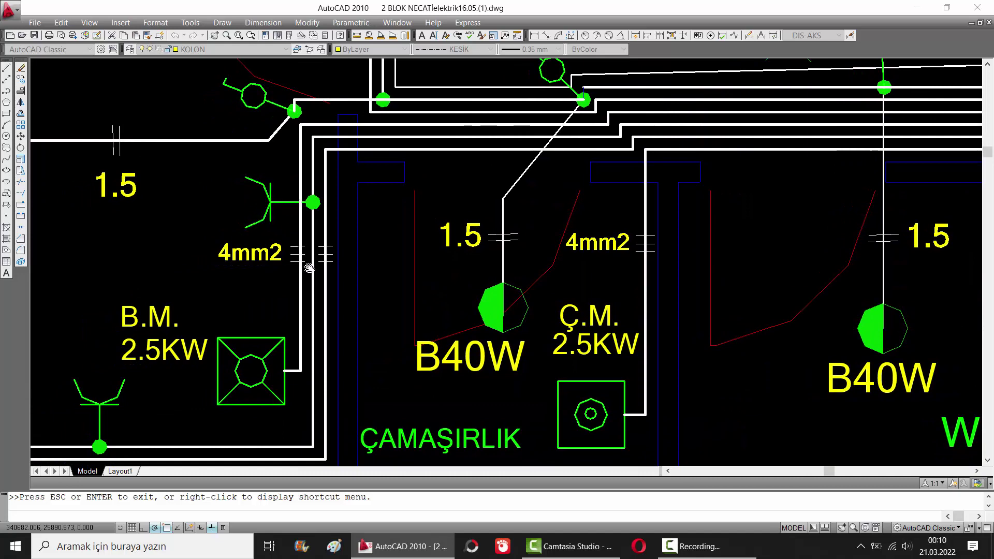
pyautogui.moveTo(310, 268); pyautogui.dragTo(321, 181)
pyautogui.moveTo(314, 366)
pyautogui.mouseDown()
pyautogui.moveTo(326, 328)
pyautogui.moveTo(539, 282)
pyautogui.mouseUp()
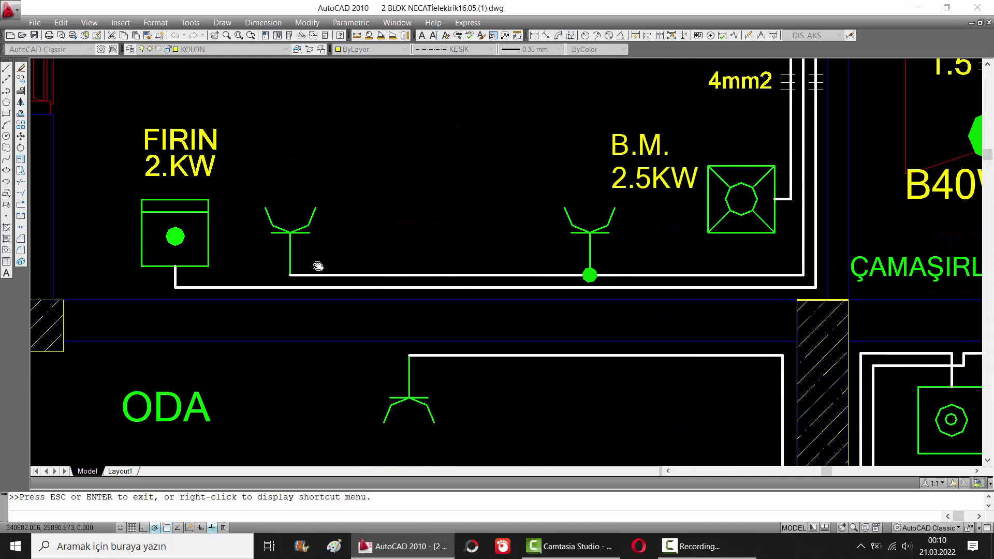
pyautogui.scroll(-5, 306, 225)
pyautogui.scroll(2, 326, 231)
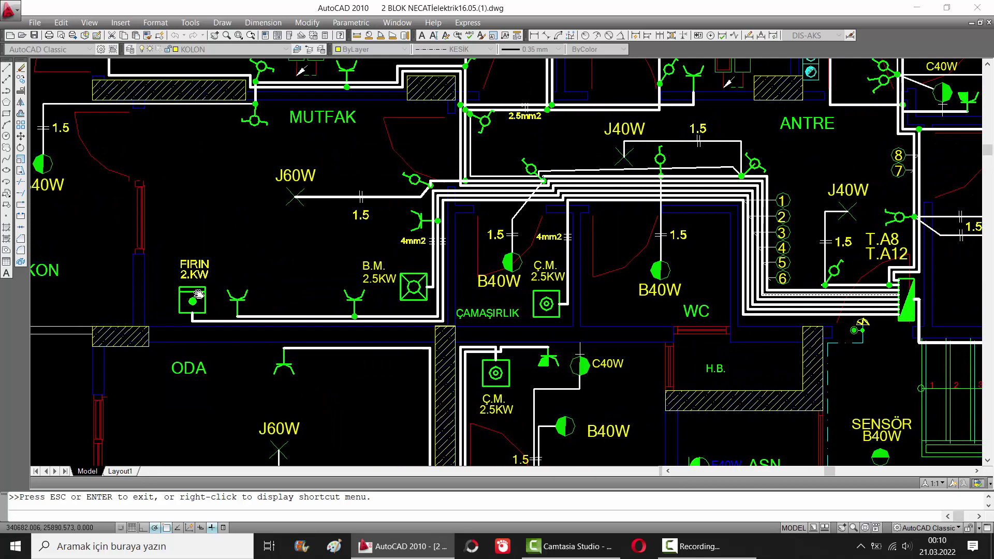
pyautogui.scroll(2, 396, 270)
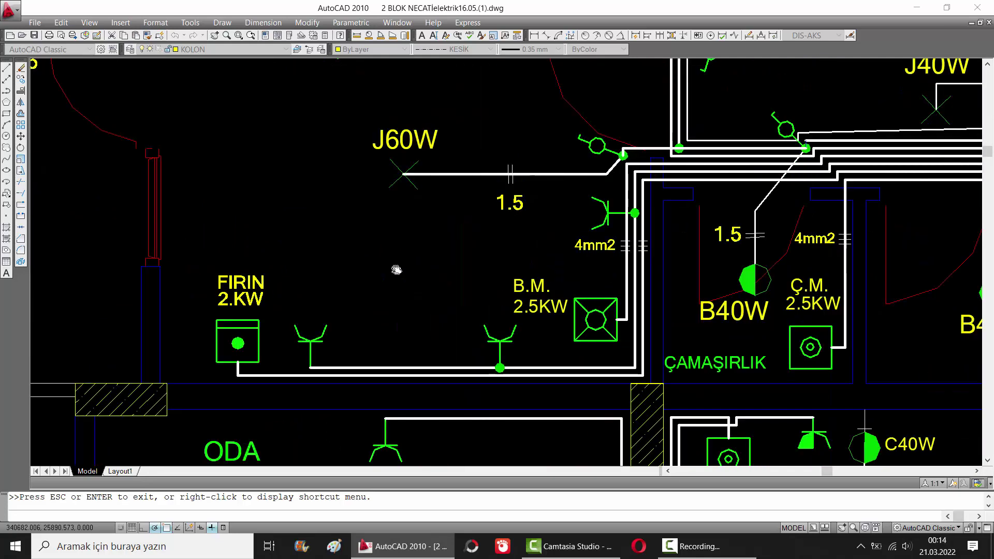
# Pan across the MUTFAK kitchen to inspect the FIRIN, B.M. and Ç.M. outlets
pyautogui.moveTo(399, 269); pyautogui.dragTo(417, 319)
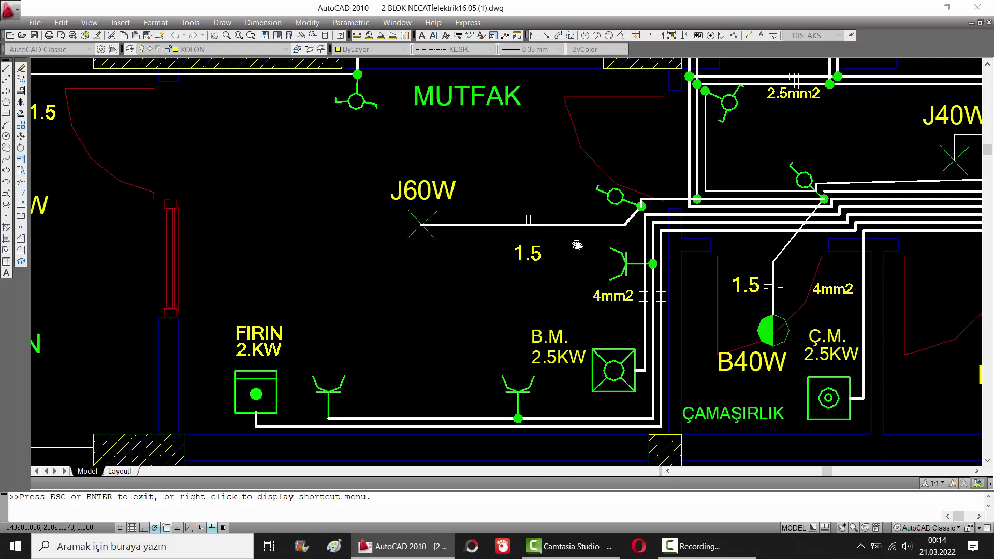
pyautogui.moveTo(612, 237); pyautogui.dragTo(545, 250)
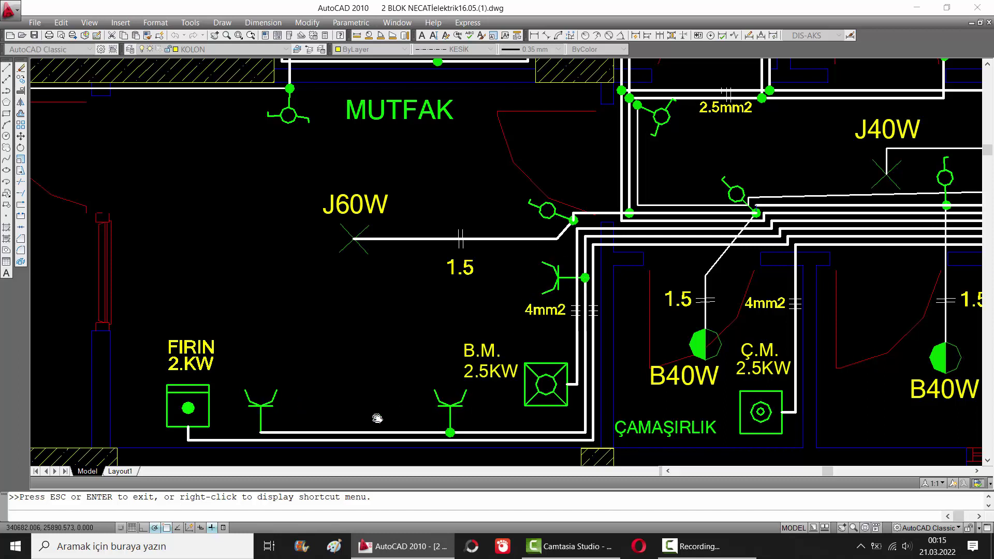
# Zoom into the TABLO YÜKLEME CETVELİ and pan across its AÇIKLAMA and TABLO ADI columns
pyautogui.scroll(-2, 547, 276)
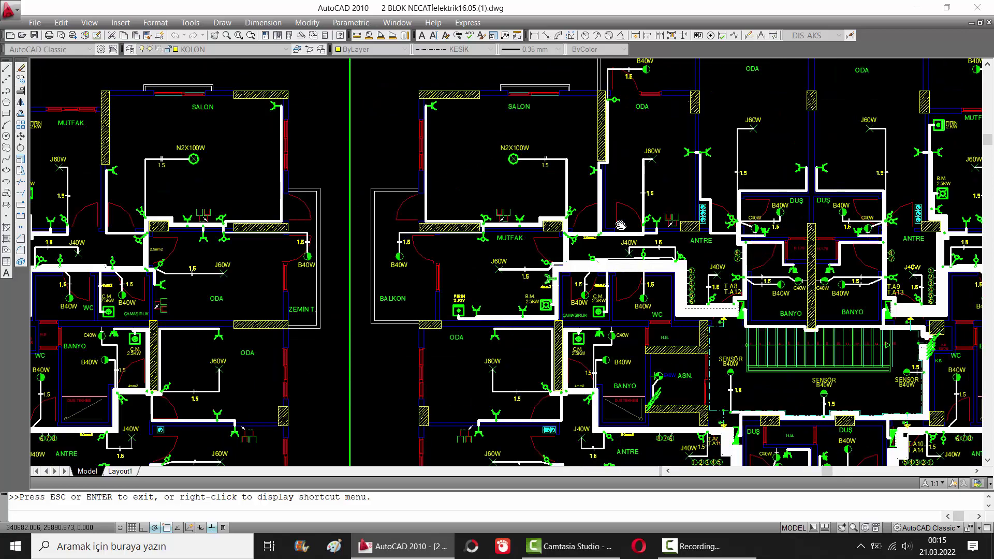
pyautogui.moveTo(372, 36); pyautogui.dragTo(373, 197)
pyautogui.scroll(1, 368, 202)
pyautogui.scroll(1, 368, 201)
pyautogui.scroll(1, 369, 201)
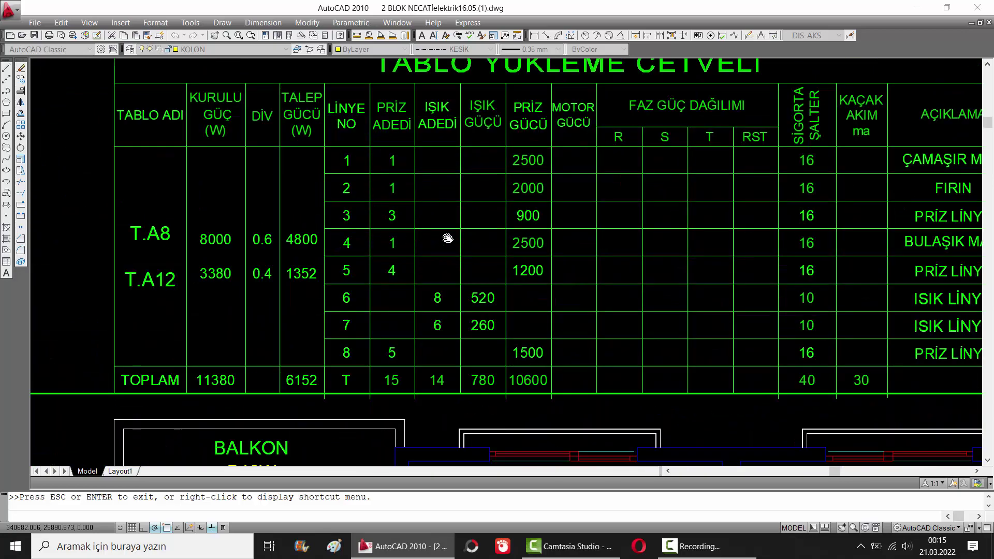
pyautogui.moveTo(524, 236); pyautogui.dragTo(502, 244)
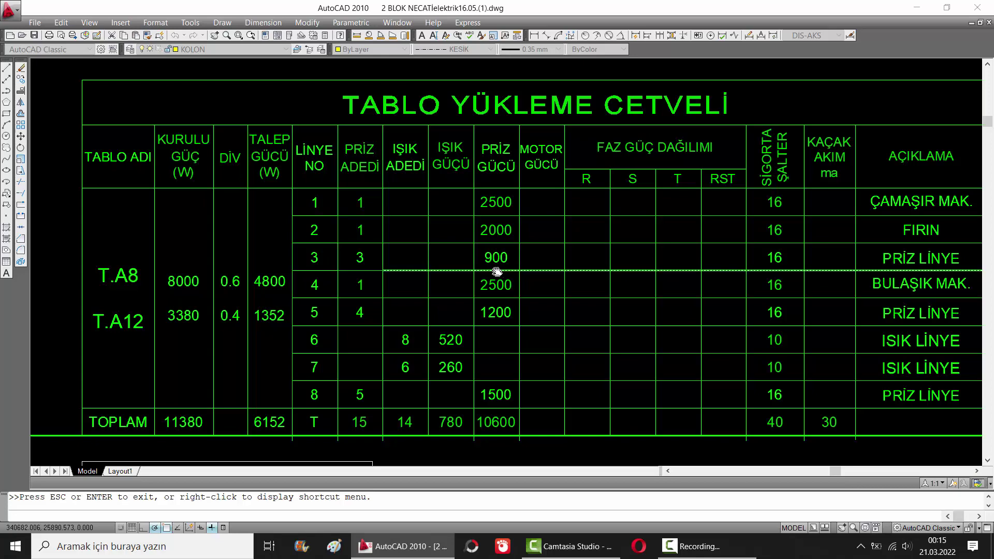
pyautogui.moveTo(497, 271); pyautogui.dragTo(353, 263)
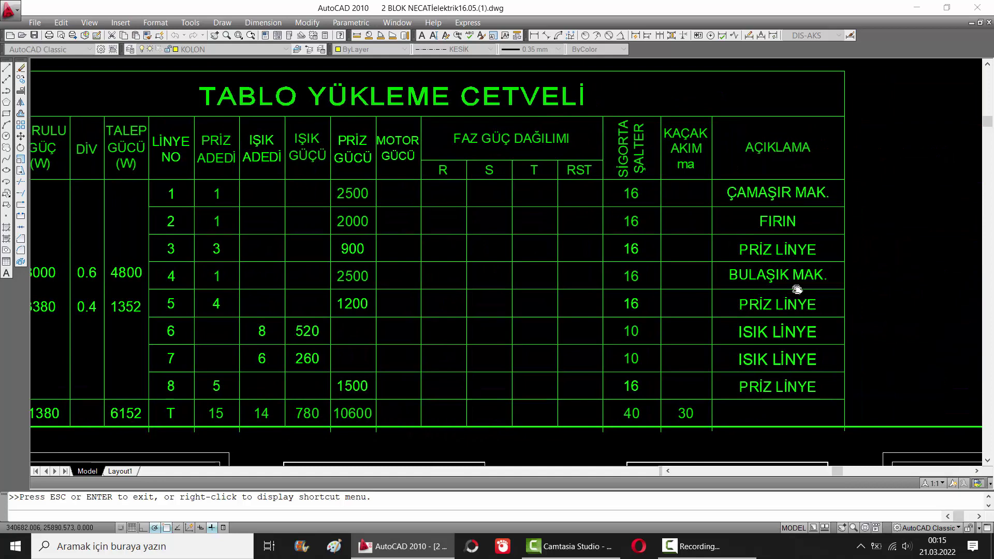
pyautogui.moveTo(483, 284); pyautogui.dragTo(687, 274)
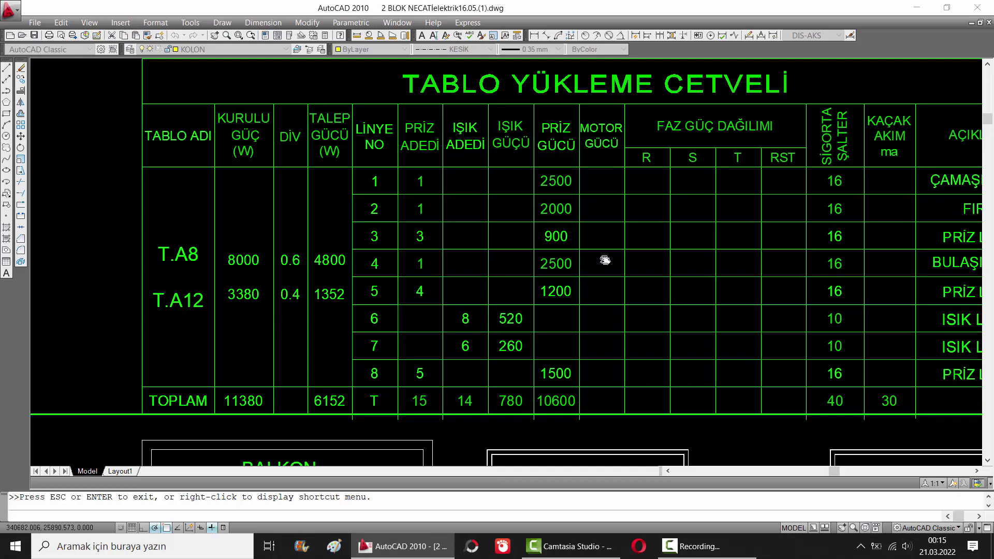
# Zoom out and pan between the load table header and the rooms below it
pyautogui.scroll(-2, 603, 260)
pyautogui.scroll(-2, 595, 261)
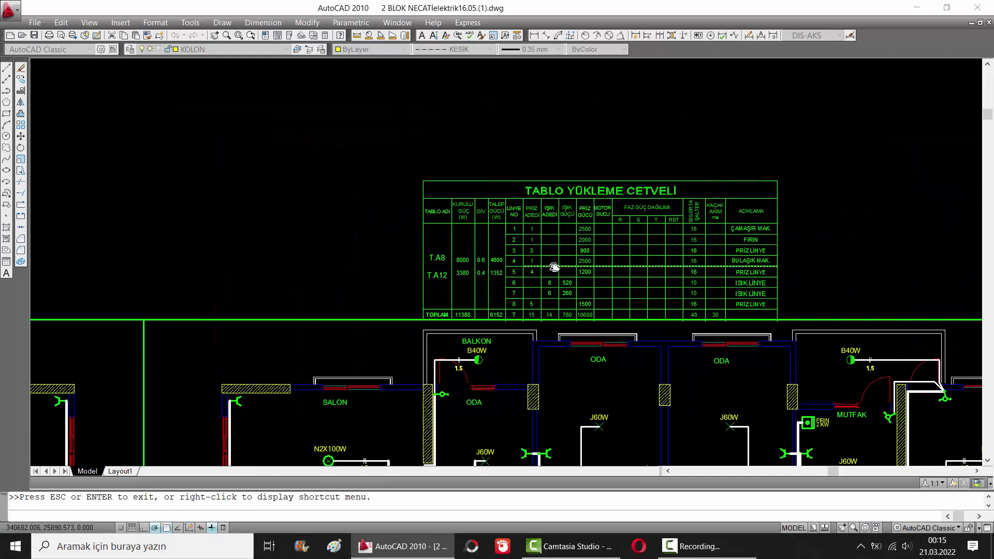
pyautogui.scroll(1, 557, 262)
pyautogui.scroll(1, 563, 253)
pyautogui.scroll(1, 564, 241)
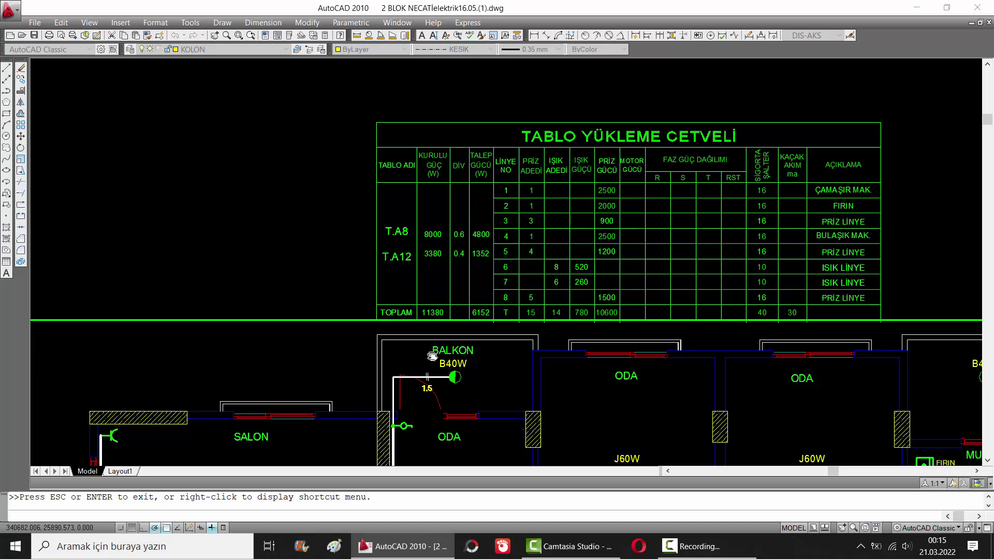
pyautogui.moveTo(422, 387)
pyautogui.mouseDown()
pyautogui.moveTo(446, 301)
pyautogui.moveTo(478, 267)
pyautogui.mouseUp()
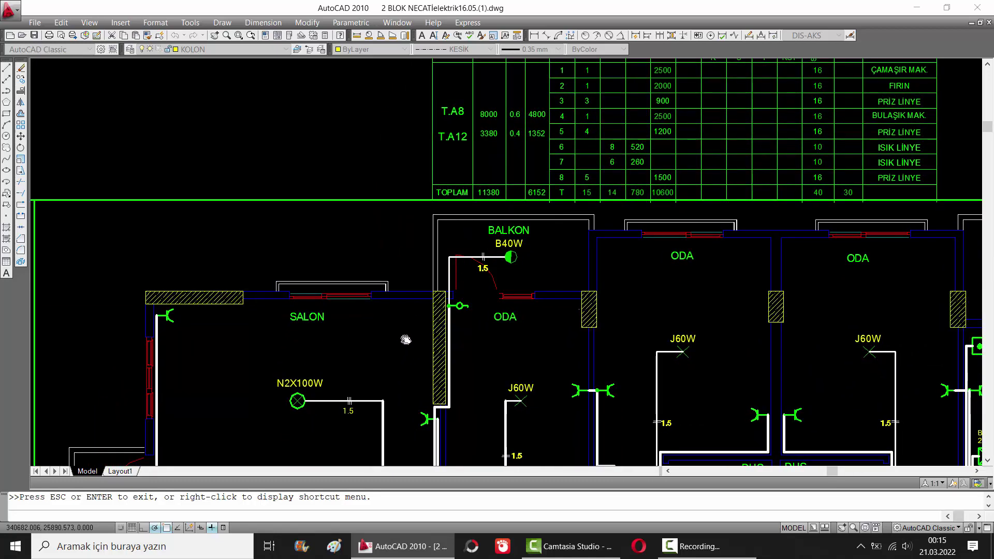
pyautogui.moveTo(525, 289); pyautogui.dragTo(447, 393)
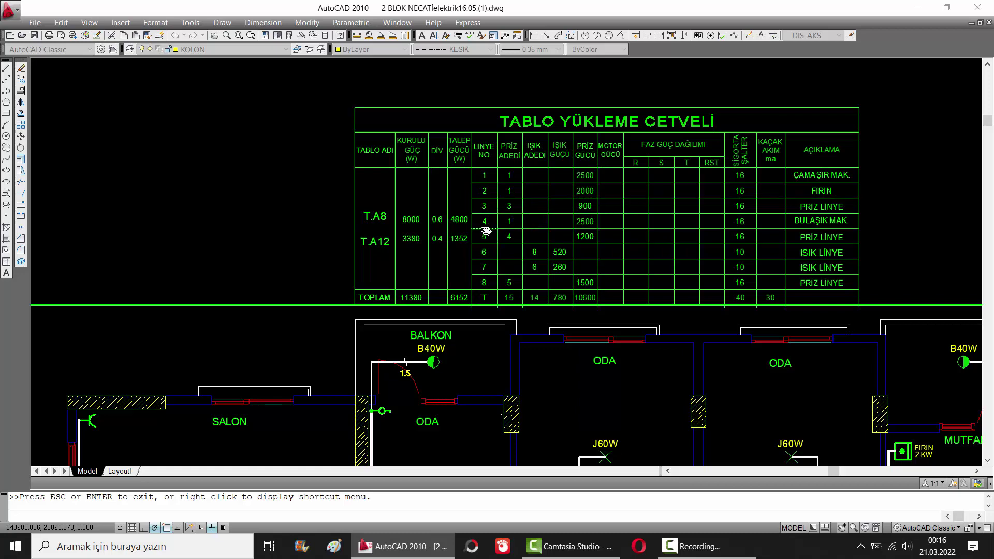
# Zoom into load-table row 4, then back out to the full table over the plan
pyautogui.scroll(2, 484, 228)
pyautogui.scroll(3, 485, 227)
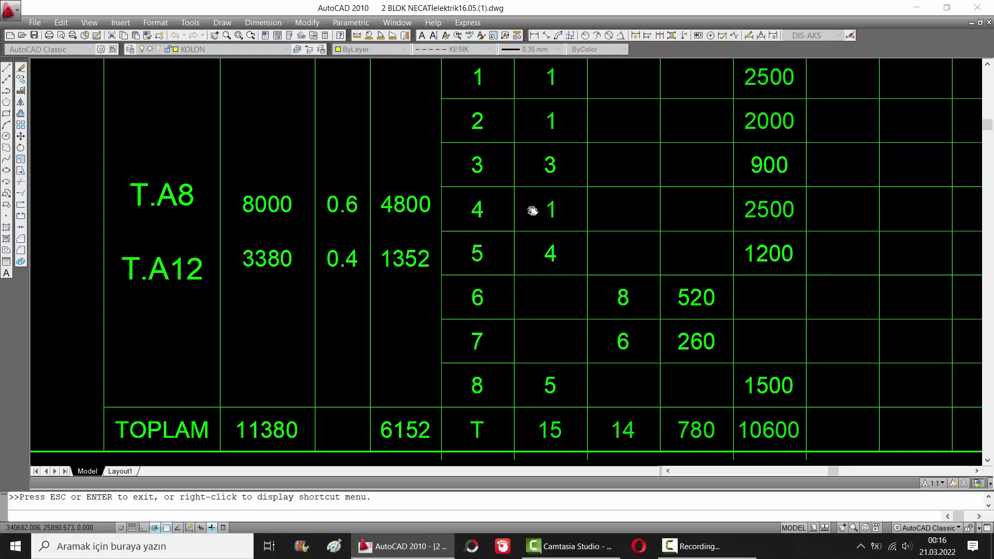
pyautogui.moveTo(589, 217); pyautogui.dragTo(459, 228)
pyautogui.scroll(-4, 486, 228)
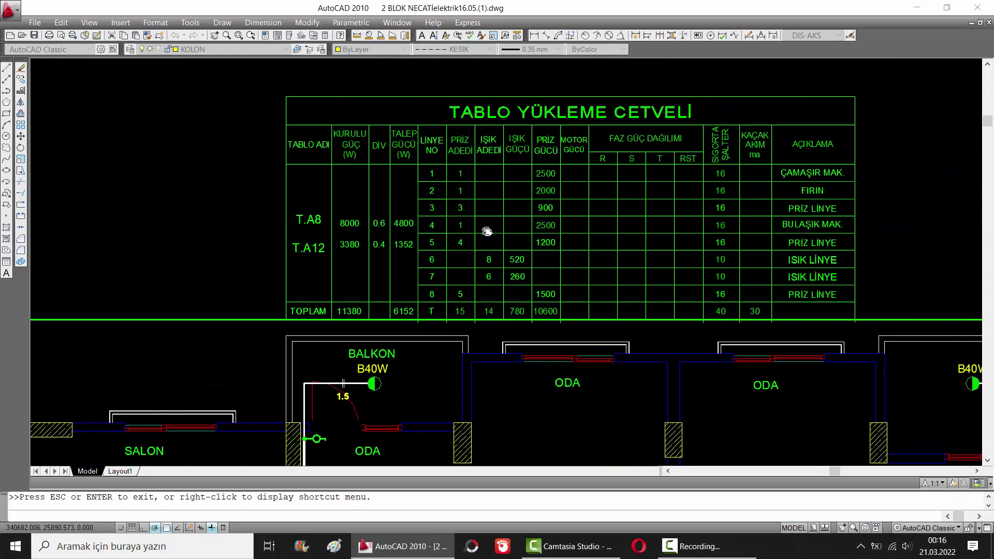
pyautogui.scroll(-5, 487, 243)
pyautogui.moveTo(461, 370); pyautogui.dragTo(482, 308)
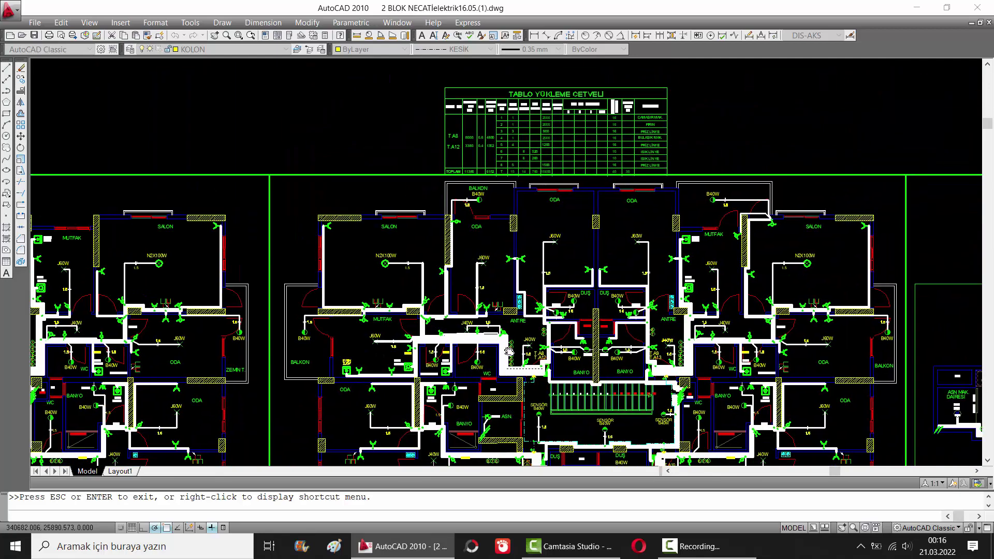
# Zoom in and follow numbered circuits 1–6 leftward from the T.A8/T.A12 panel
pyautogui.scroll(2, 539, 362)
pyautogui.scroll(3, 539, 360)
pyautogui.scroll(3, 424, 370)
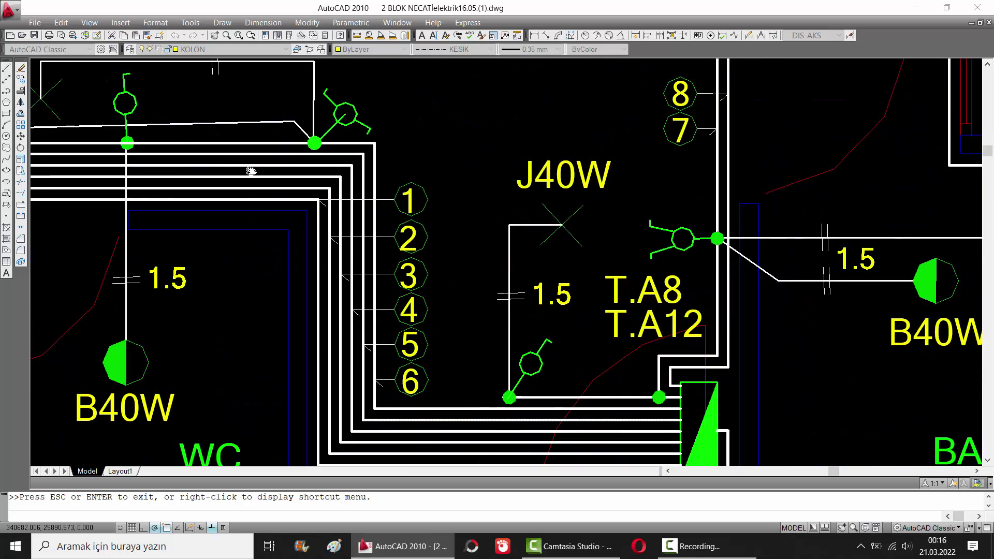
pyautogui.moveTo(255, 167); pyautogui.dragTo(383, 175)
pyautogui.moveTo(126, 184); pyautogui.dragTo(399, 191)
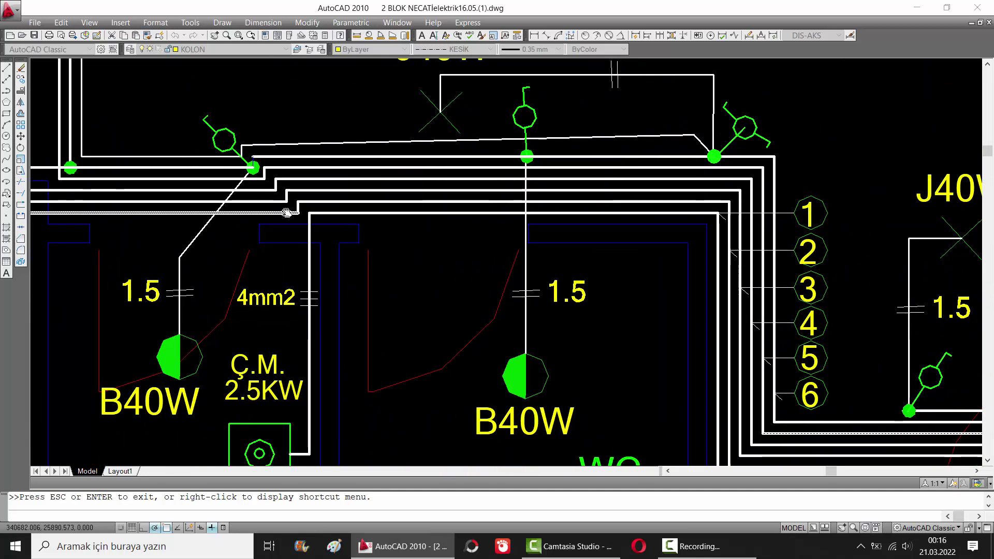
# Trace the circuits to the B.M. and Ç.M. appliances, MUTFAK and the J60W light
pyautogui.scroll(-1, 257, 170)
pyautogui.moveTo(213, 282); pyautogui.dragTo(267, 223)
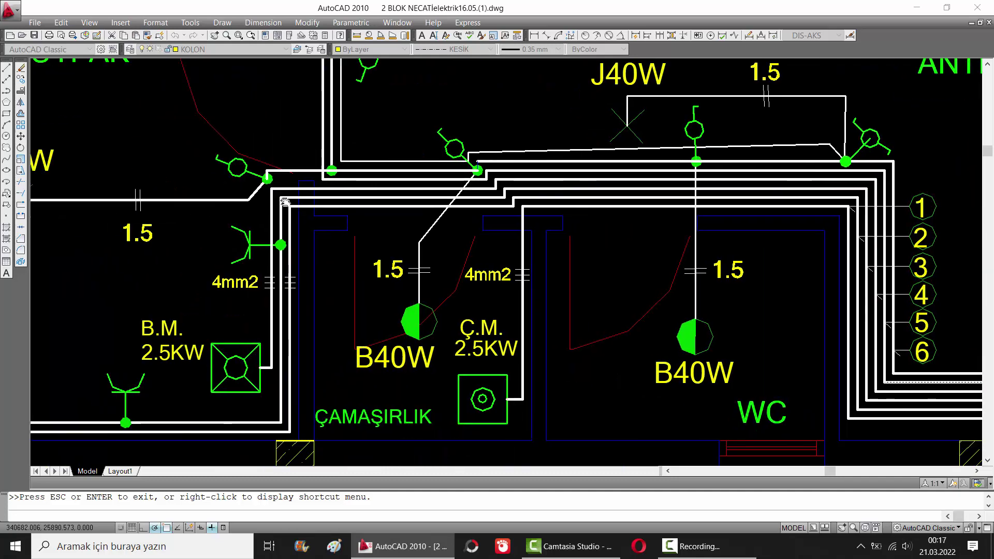
pyautogui.moveTo(260, 258); pyautogui.dragTo(273, 236)
pyautogui.moveTo(163, 277); pyautogui.dragTo(198, 327)
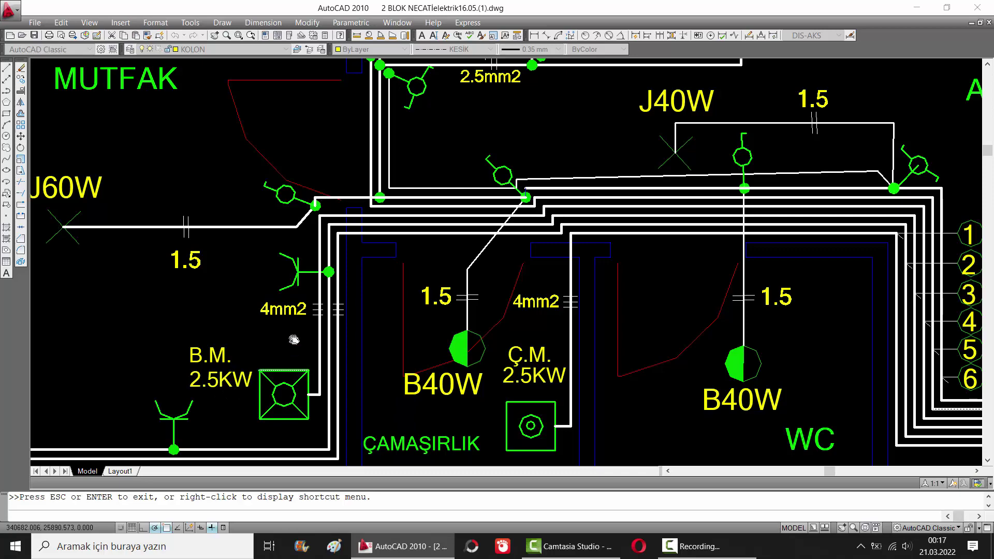
pyautogui.scroll(-6, 294, 335)
pyautogui.scroll(2, 464, 277)
# View BANYO, DUŞ and the staircase, then MUTFAK and ODA, then the load-table totals
pyautogui.moveTo(657, 327); pyautogui.dragTo(471, 277)
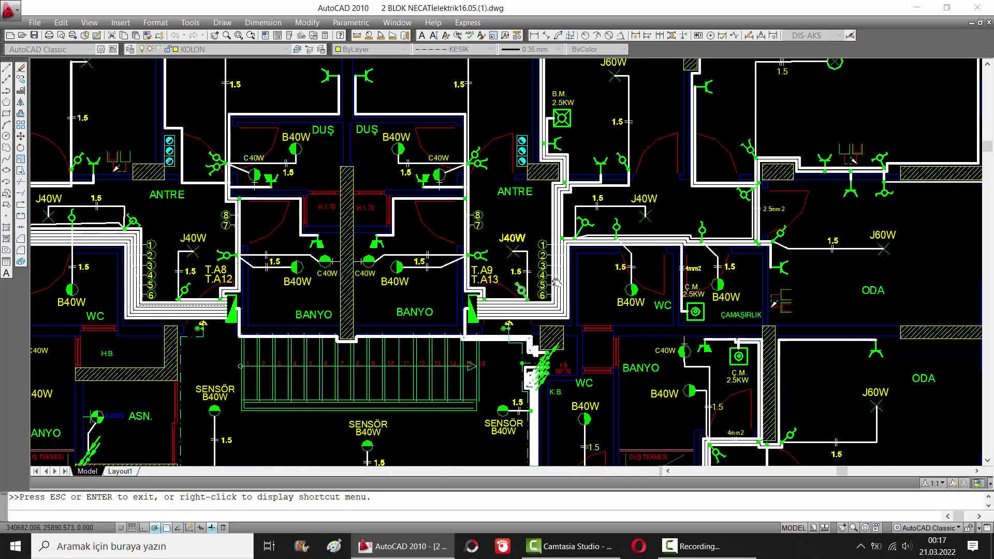
pyautogui.moveTo(198, 285); pyautogui.dragTo(574, 293)
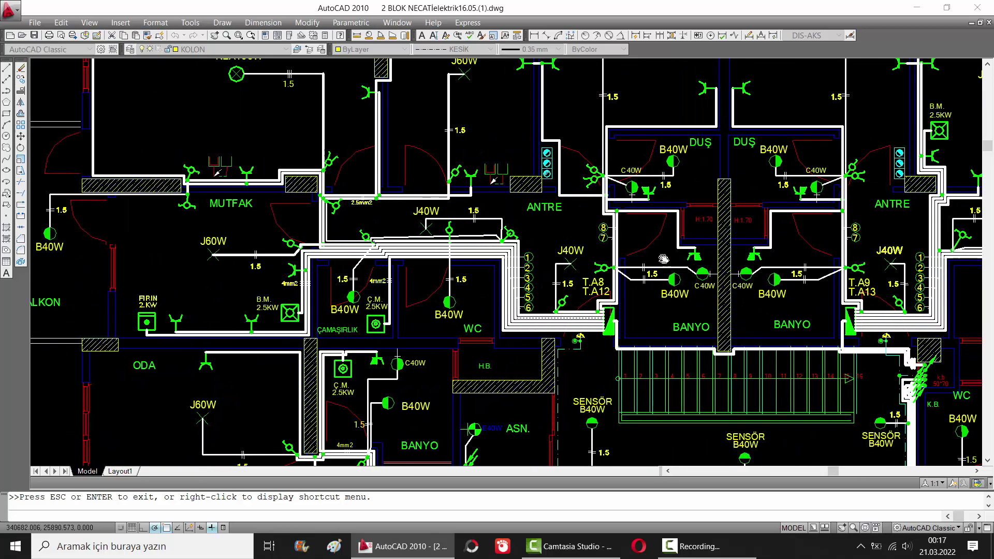
pyautogui.scroll(3, 573, 292)
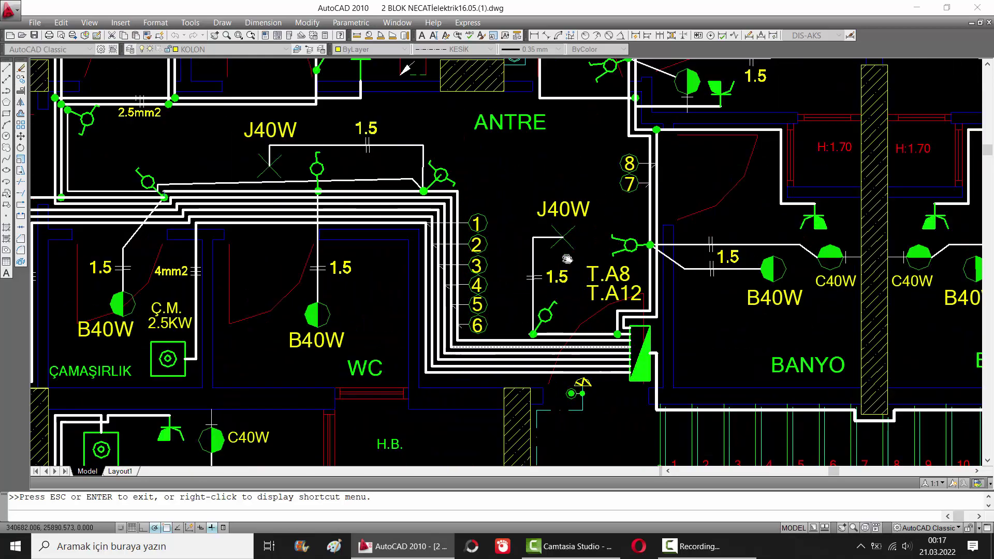
pyautogui.scroll(-3, 568, 259)
pyautogui.scroll(-3, 621, 171)
pyautogui.scroll(3, 517, 216)
# Read the load table's left columns, then zoom back onto the floor plan
pyautogui.scroll(2, 424, 233)
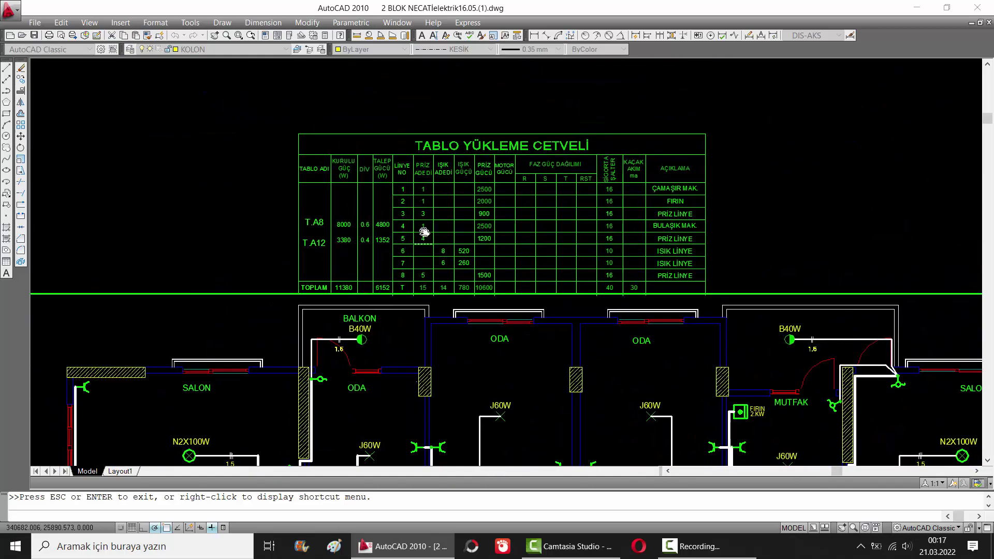
pyautogui.scroll(3, 424, 232)
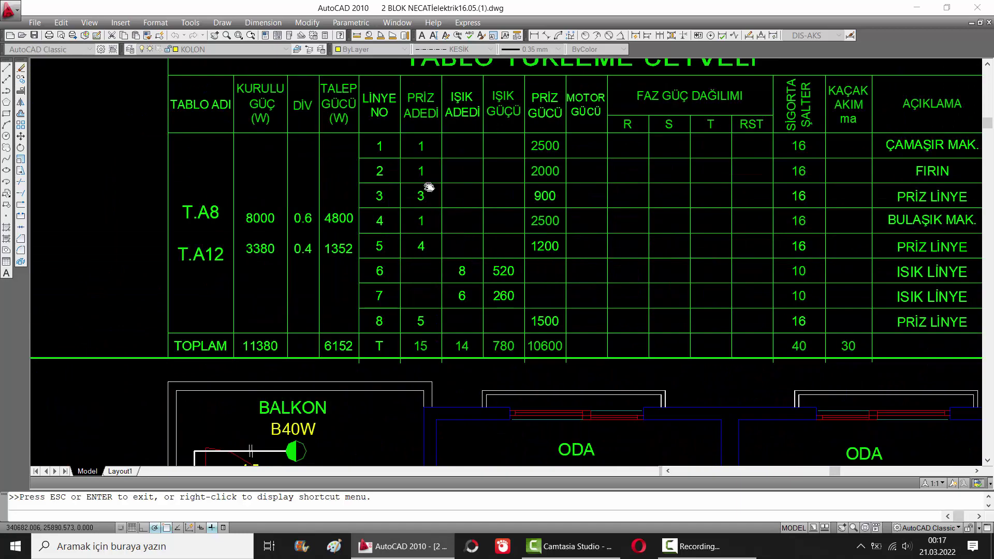
pyautogui.moveTo(537, 245); pyautogui.dragTo(461, 257)
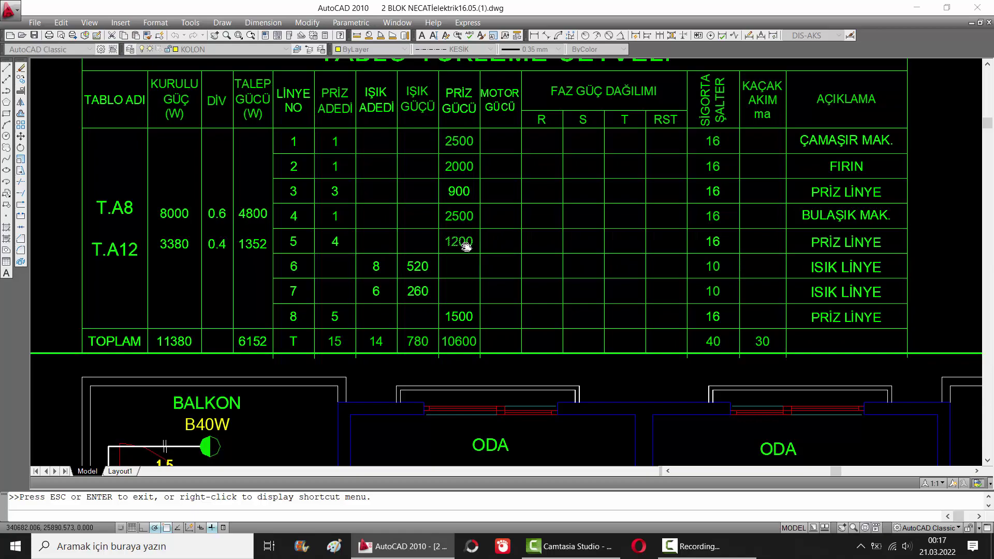
pyautogui.scroll(-5, 341, 242)
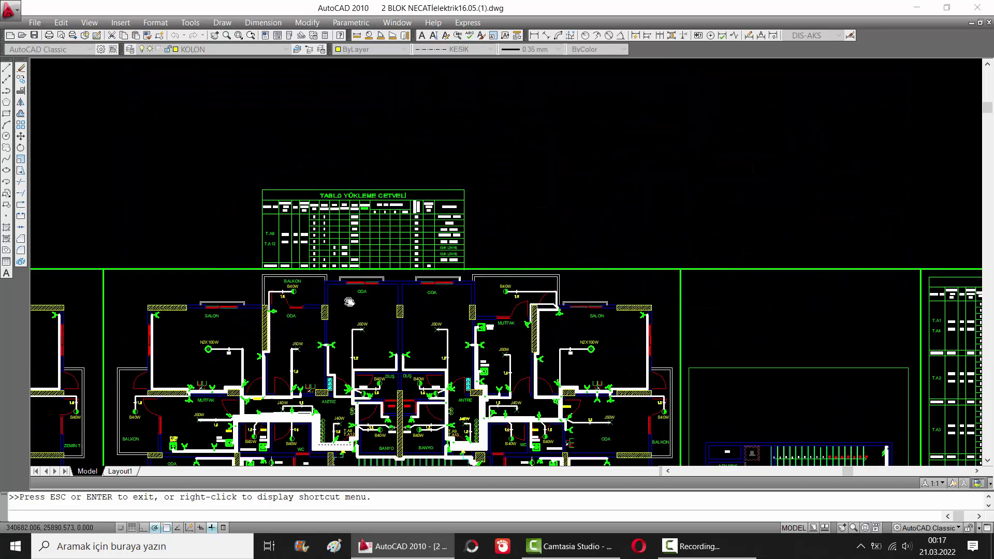
pyautogui.scroll(-1, 422, 247)
pyautogui.scroll(1, 425, 251)
pyautogui.scroll(2, 455, 274)
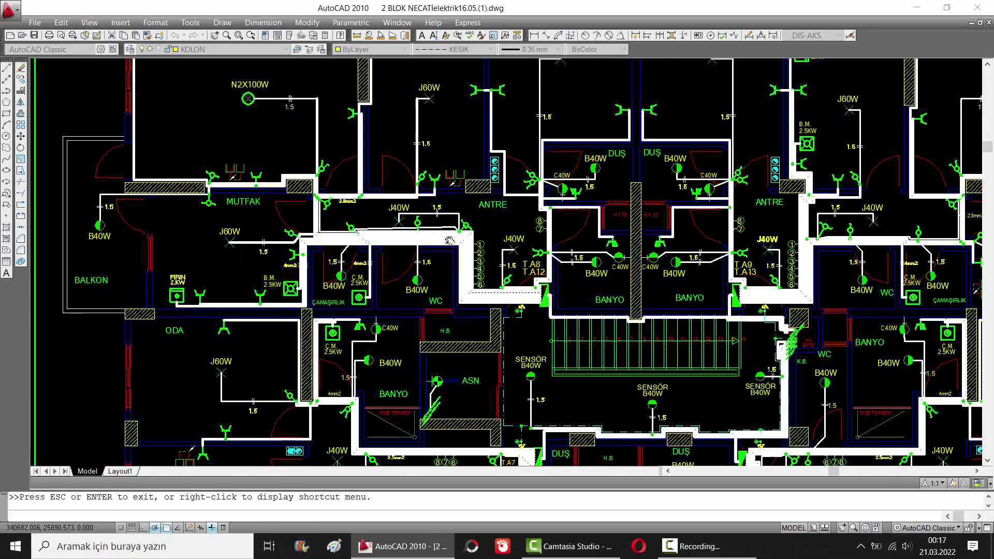
pyautogui.scroll(1, 482, 300)
pyautogui.scroll(2, 487, 305)
pyautogui.scroll(2, 492, 290)
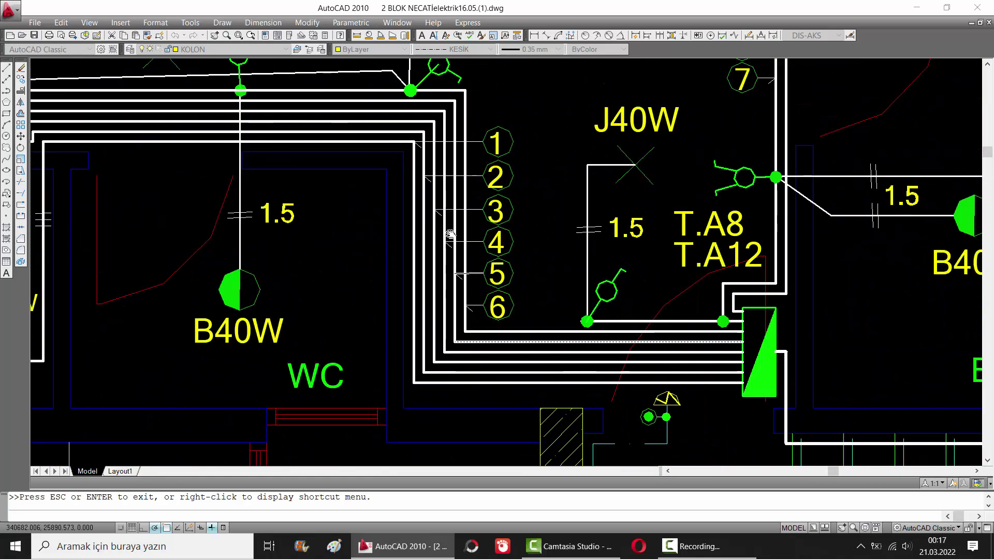
# Follow circuits 1–6 from the T.A8/T.A12 panel past J40W along the 2.5mm2 line
pyautogui.moveTo(449, 226); pyautogui.dragTo(467, 295)
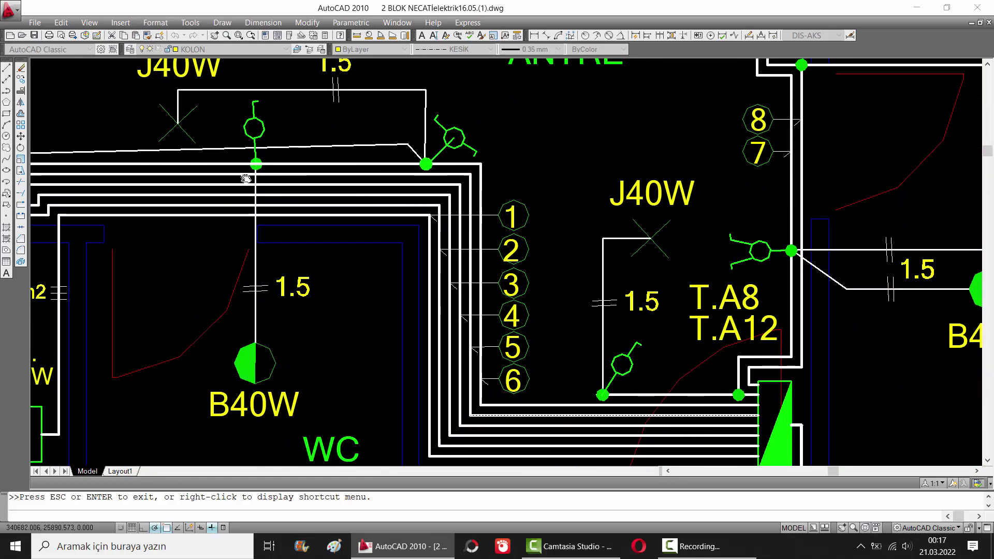
pyautogui.moveTo(244, 178); pyautogui.dragTo(620, 186)
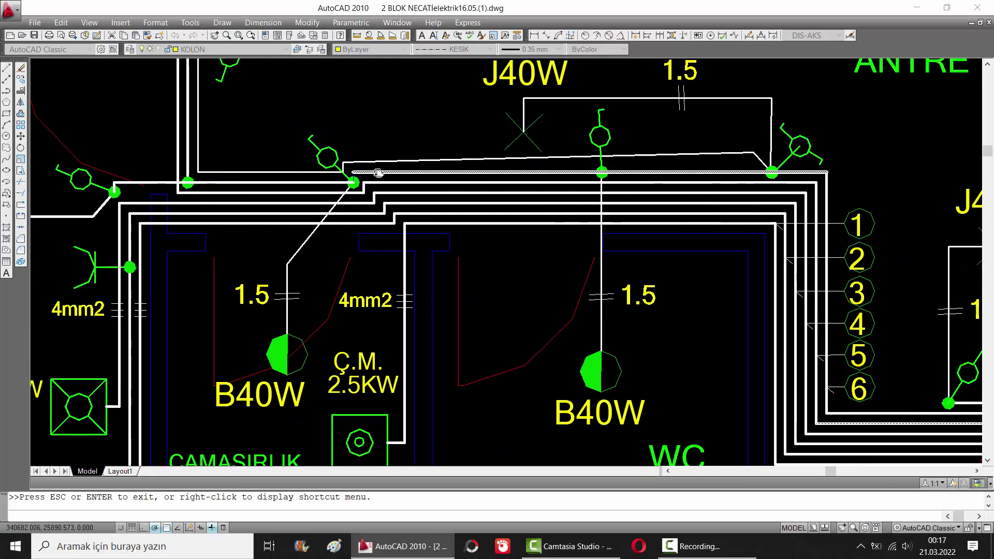
pyautogui.moveTo(716, 268); pyautogui.dragTo(873, 466)
pyautogui.moveTo(333, 222); pyautogui.dragTo(337, 270)
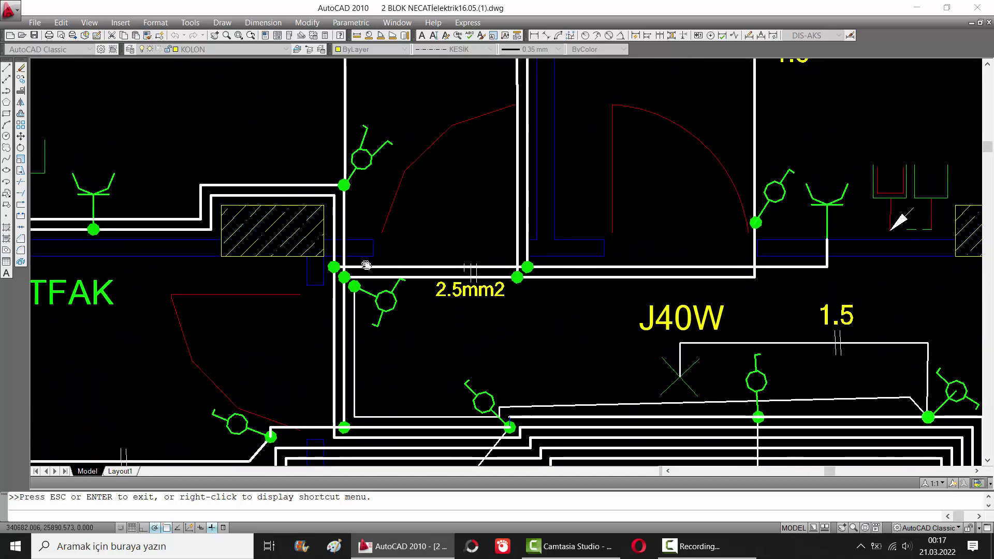
pyautogui.moveTo(757, 260); pyautogui.dragTo(679, 340)
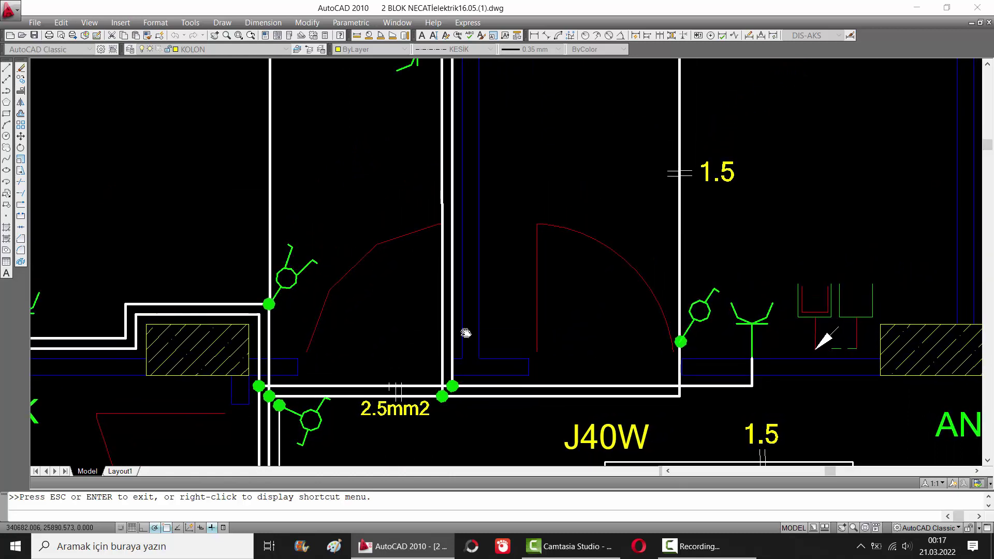
pyautogui.moveTo(488, 351); pyautogui.dragTo(427, 181)
pyautogui.moveTo(420, 286); pyautogui.dragTo(499, 92)
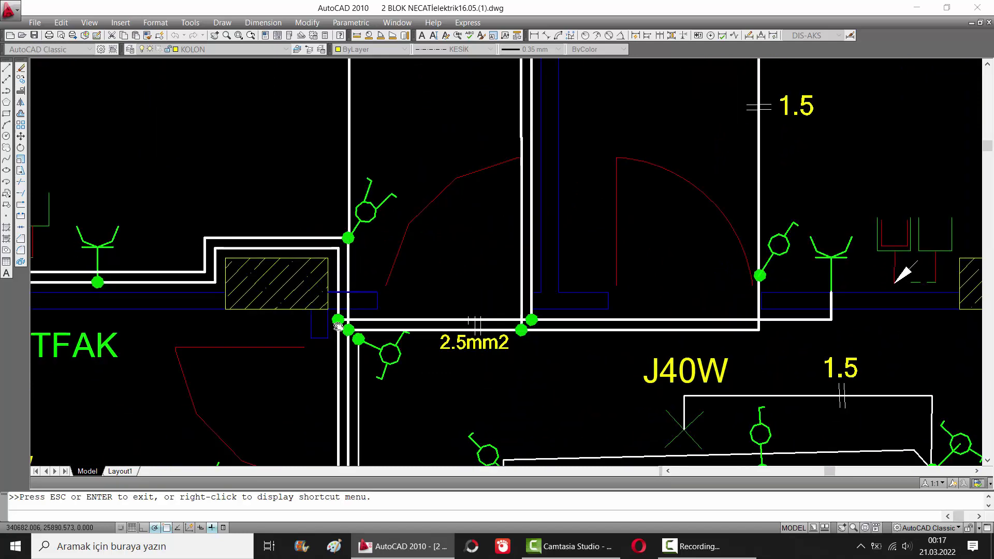
# Follow the MUTFAK wall outlets, then move over to SALON and its N2X100W fixture
pyautogui.moveTo(87, 298); pyautogui.dragTo(386, 320)
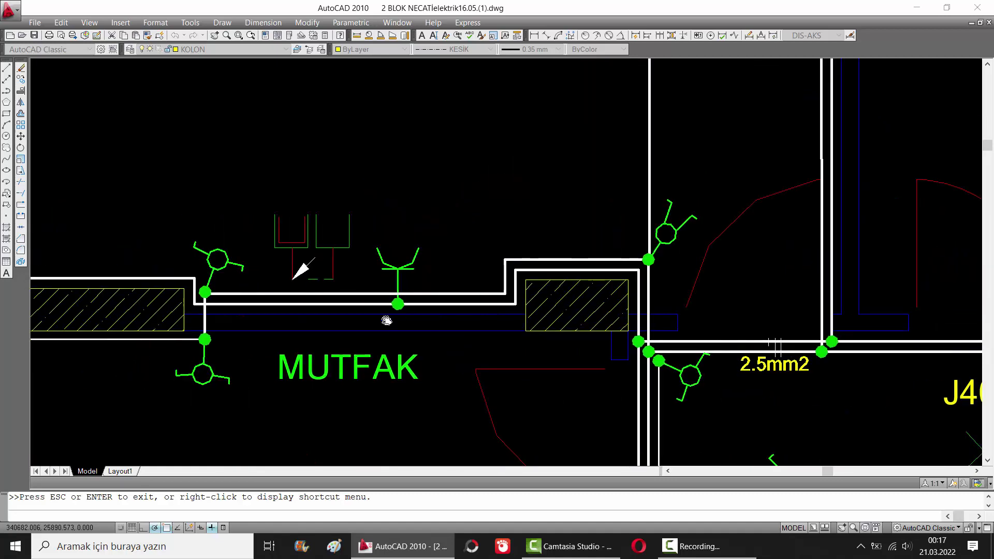
pyautogui.moveTo(119, 309); pyautogui.dragTo(359, 308)
pyautogui.moveTo(239, 289); pyautogui.dragTo(270, 322)
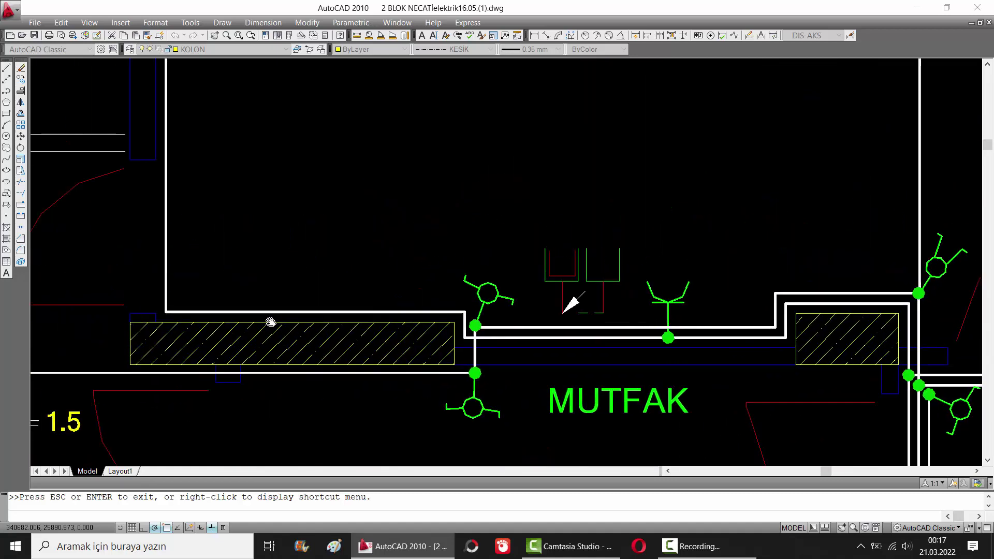
pyautogui.moveTo(205, 181); pyautogui.dragTo(284, 300)
pyautogui.moveTo(262, 117); pyautogui.dragTo(275, 322)
pyautogui.moveTo(302, 77); pyautogui.dragTo(284, 228)
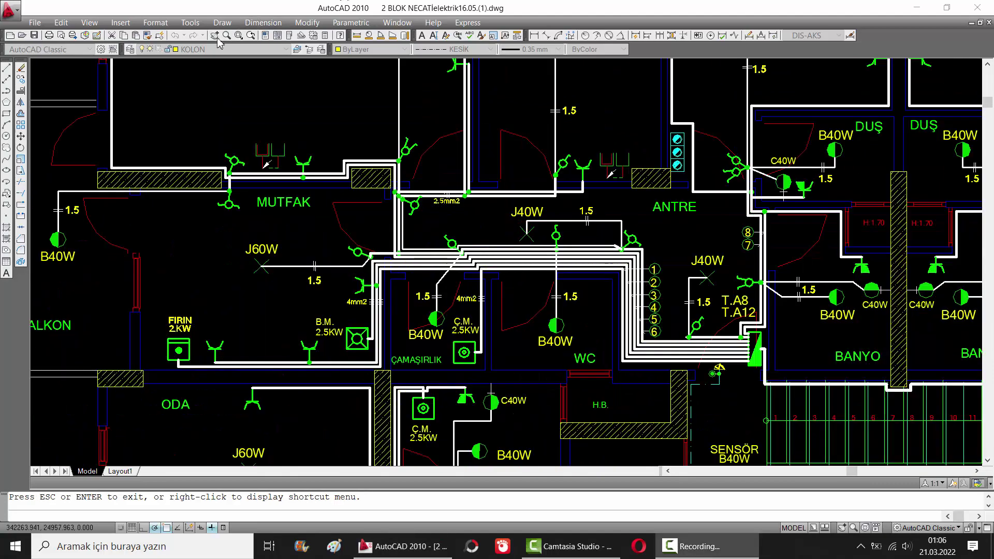
pyautogui.moveTo(581, 93); pyautogui.dragTo(565, 258)
pyautogui.scroll(-5, 565, 257)
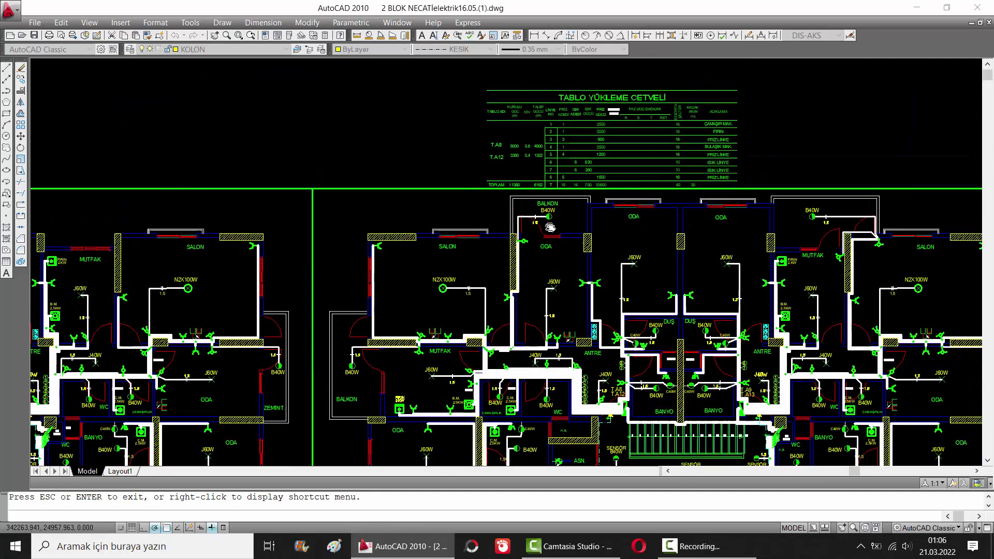
pyautogui.scroll(4, 487, 228)
pyautogui.scroll(2, 486, 227)
pyautogui.moveTo(531, 180); pyautogui.dragTo(518, 251)
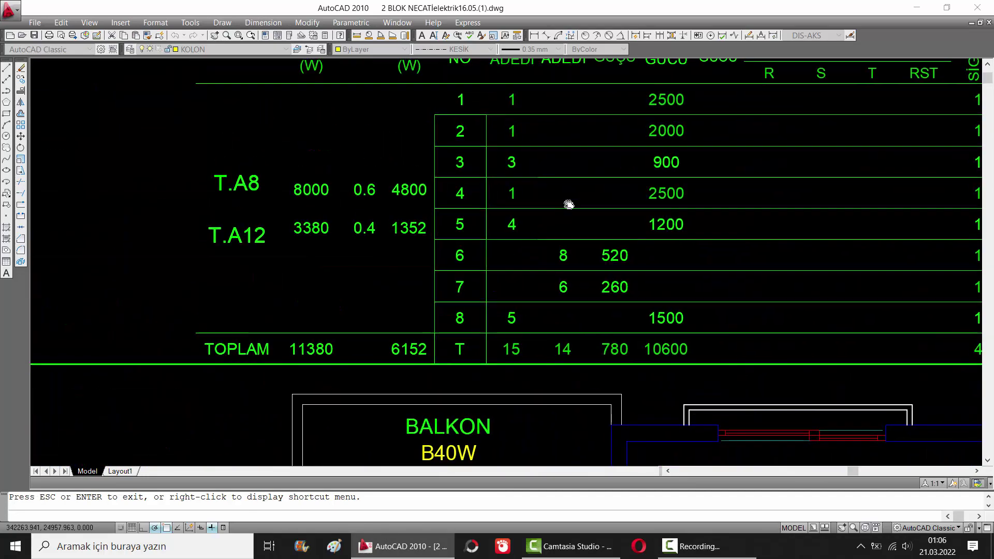
pyautogui.scroll(-2, 566, 116)
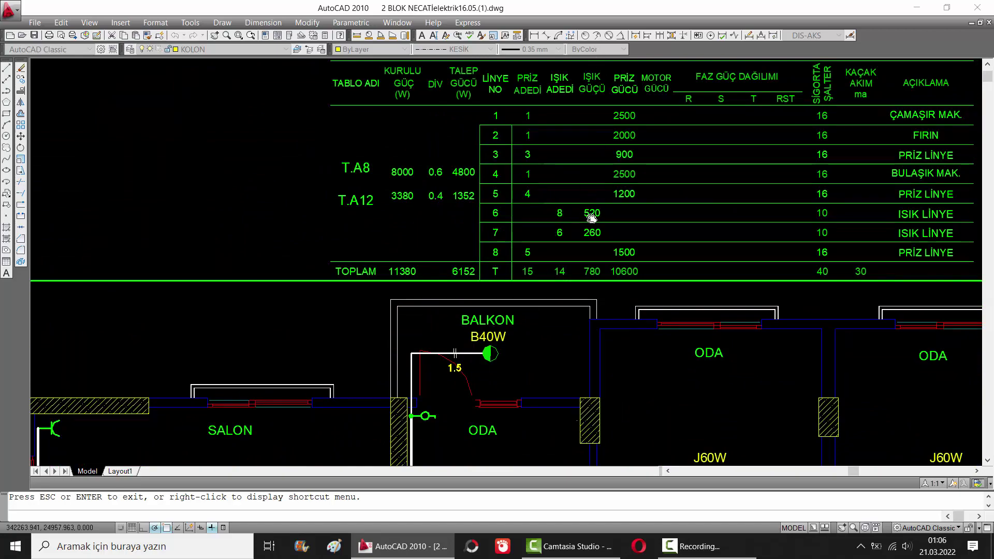
pyautogui.scroll(-5, 591, 217)
pyautogui.scroll(3, 473, 292)
pyautogui.scroll(2, 474, 291)
pyautogui.scroll(1, 474, 292)
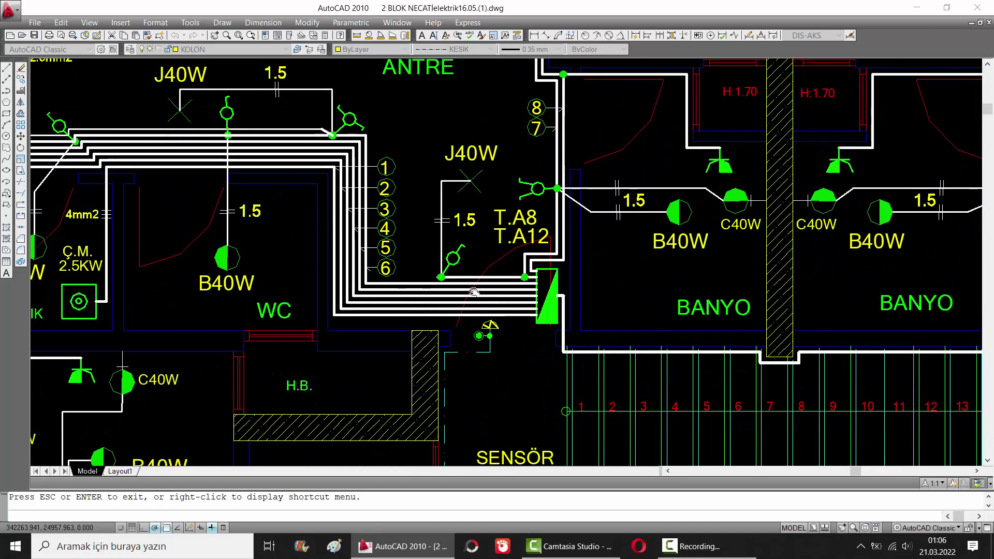
pyautogui.moveTo(414, 275)
pyautogui.mouseDown()
pyautogui.moveTo(549, 303)
pyautogui.moveTo(521, 311)
pyautogui.moveTo(542, 338)
pyautogui.mouseUp()
pyautogui.scroll(2, 538, 304)
pyautogui.scroll(2, 538, 304)
pyautogui.scroll(-1, 541, 319)
pyautogui.moveTo(527, 177); pyautogui.dragTo(544, 225)
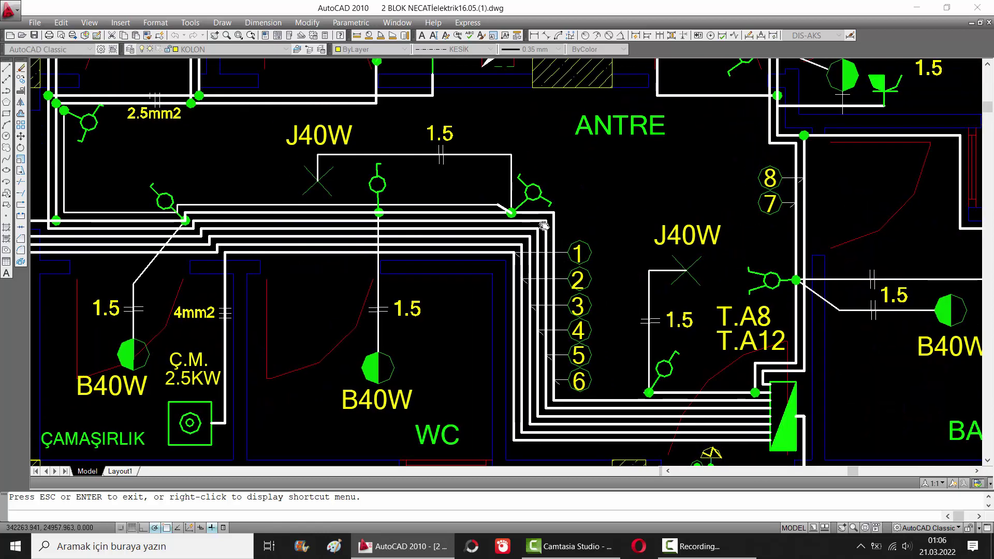
pyautogui.scroll(2, 543, 225)
pyautogui.moveTo(497, 202); pyautogui.dragTo(562, 207)
pyautogui.scroll(-3, 561, 206)
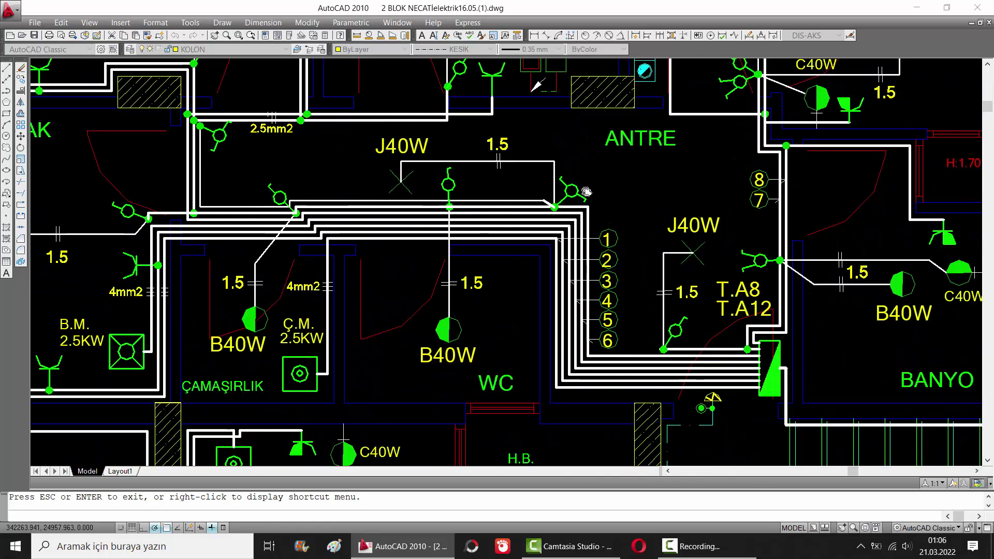
pyautogui.scroll(2, 556, 188)
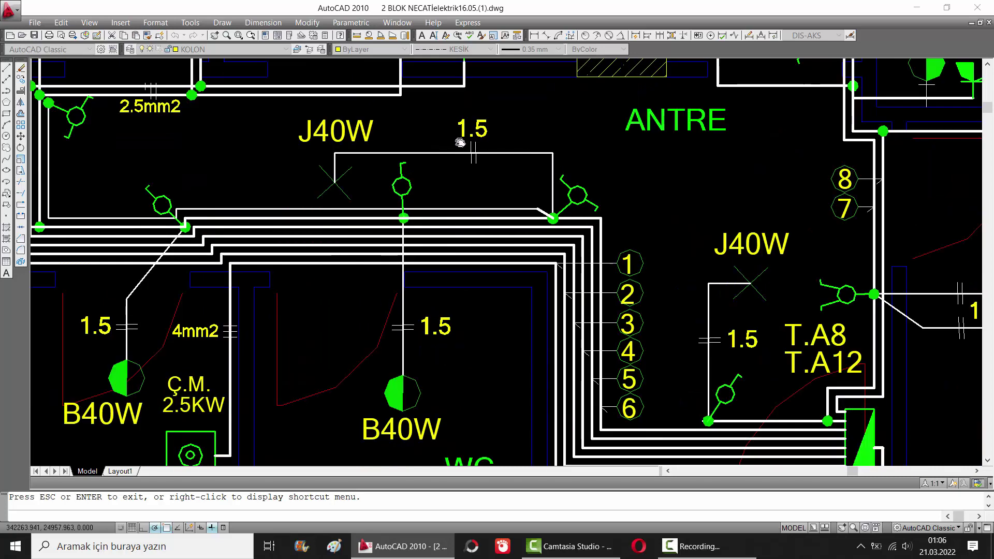
pyautogui.moveTo(477, 187); pyautogui.dragTo(563, 213)
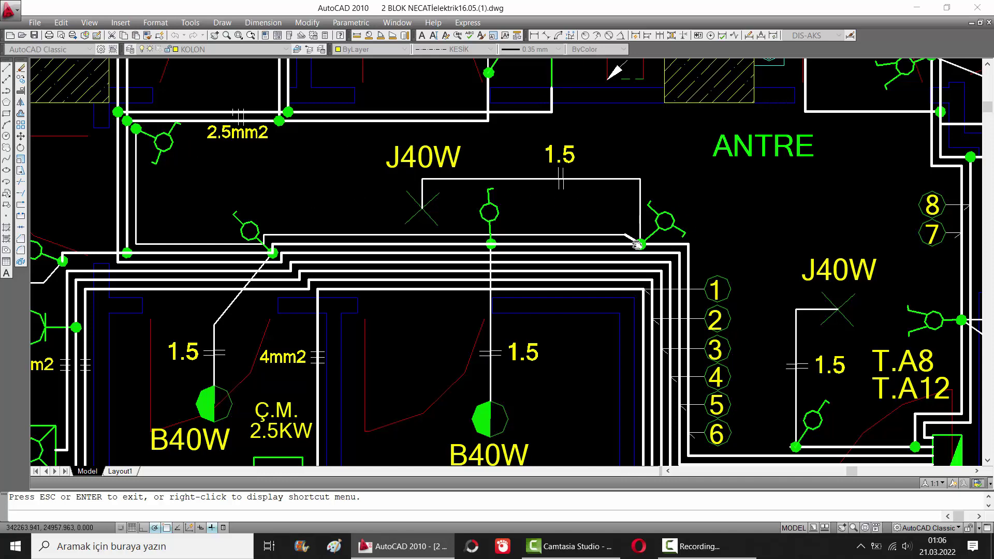
pyautogui.moveTo(539, 244); pyautogui.dragTo(714, 246)
pyautogui.moveTo(712, 418); pyautogui.dragTo(666, 348)
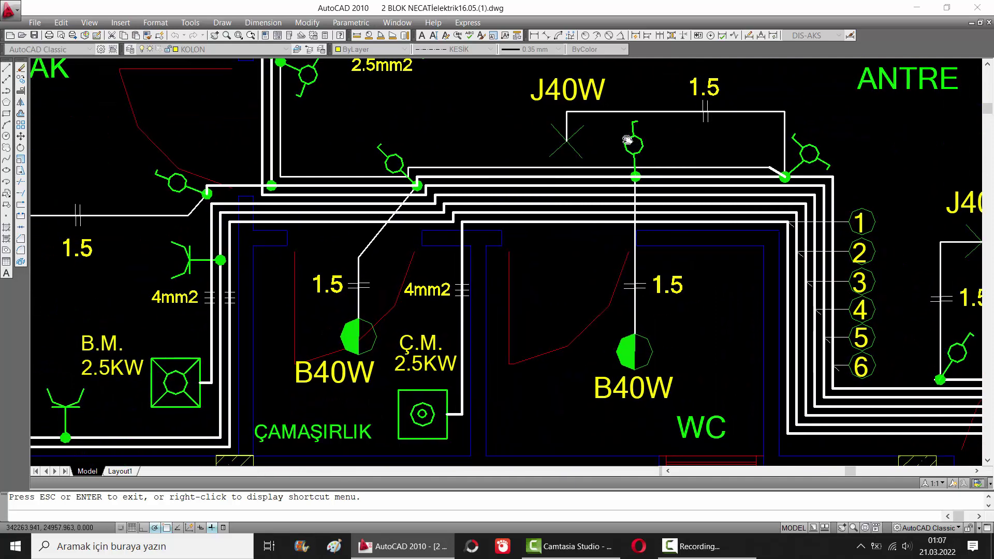
pyautogui.moveTo(638, 175); pyautogui.dragTo(694, 226)
pyautogui.moveTo(518, 195); pyautogui.dragTo(573, 152)
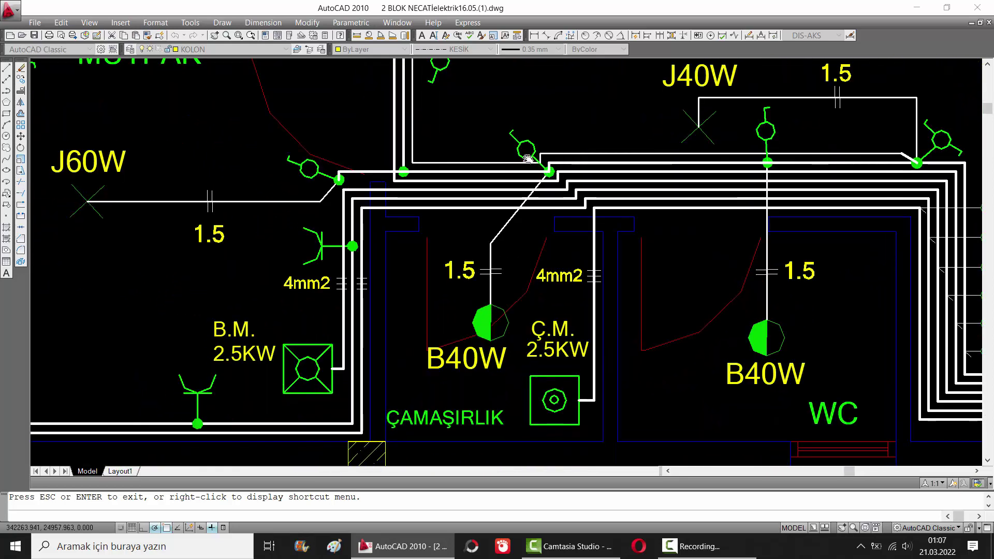
pyautogui.moveTo(510, 176); pyautogui.dragTo(568, 198)
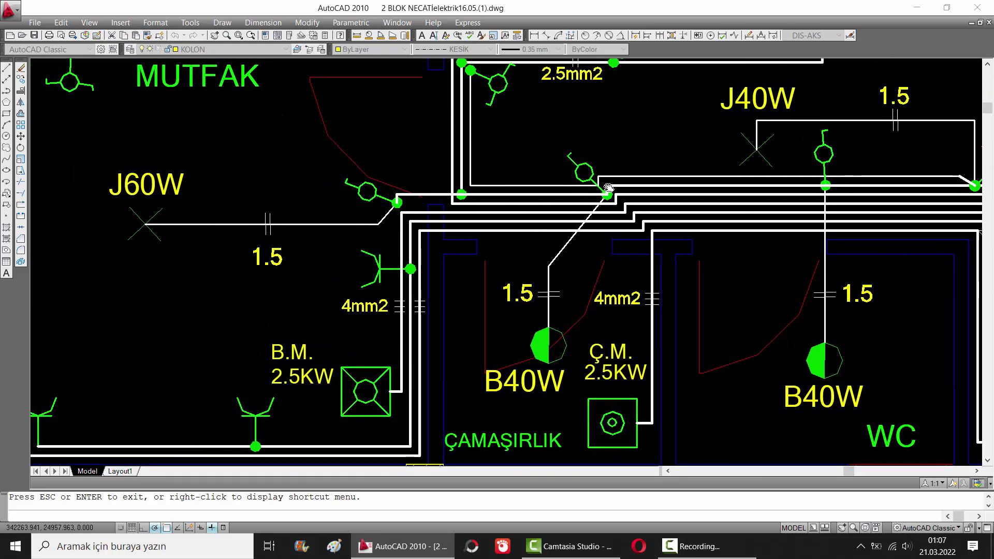
pyautogui.moveTo(461, 192)
pyautogui.mouseDown()
pyautogui.moveTo(506, 224)
pyautogui.moveTo(460, 247)
pyautogui.moveTo(469, 236)
pyautogui.mouseUp()
pyautogui.moveTo(275, 196); pyautogui.dragTo(347, 148)
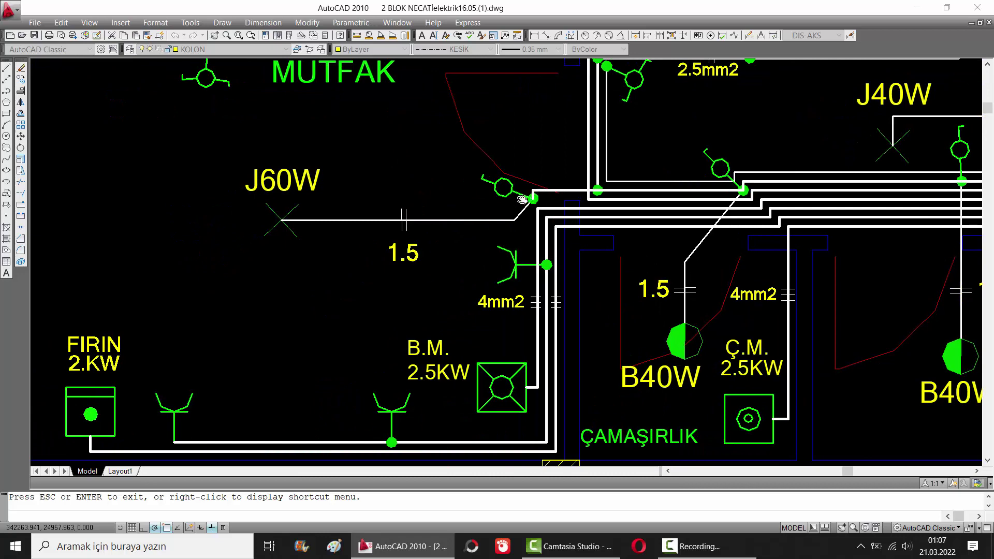
pyautogui.moveTo(506, 181); pyautogui.dragTo(477, 216)
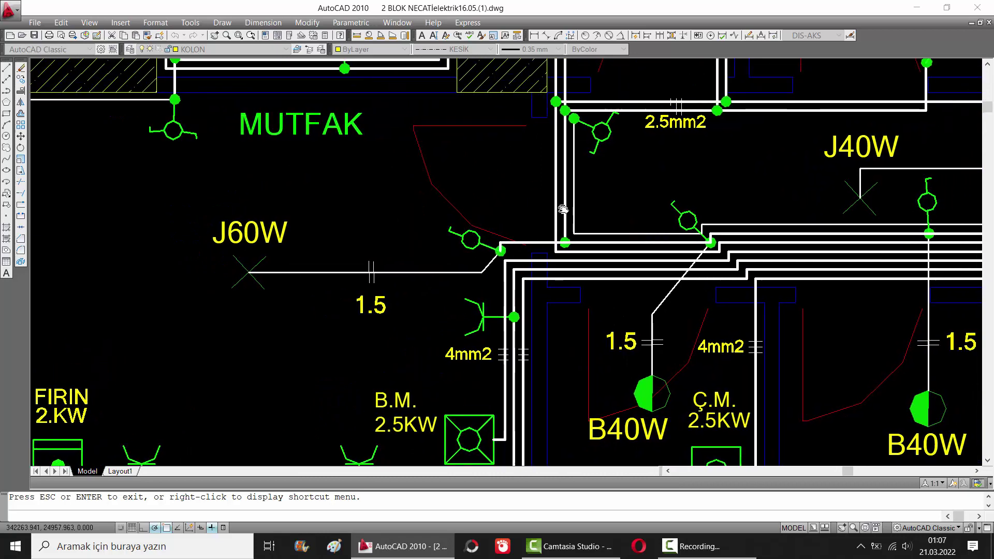
pyautogui.moveTo(564, 209); pyautogui.dragTo(542, 306)
pyautogui.scroll(5, 541, 213)
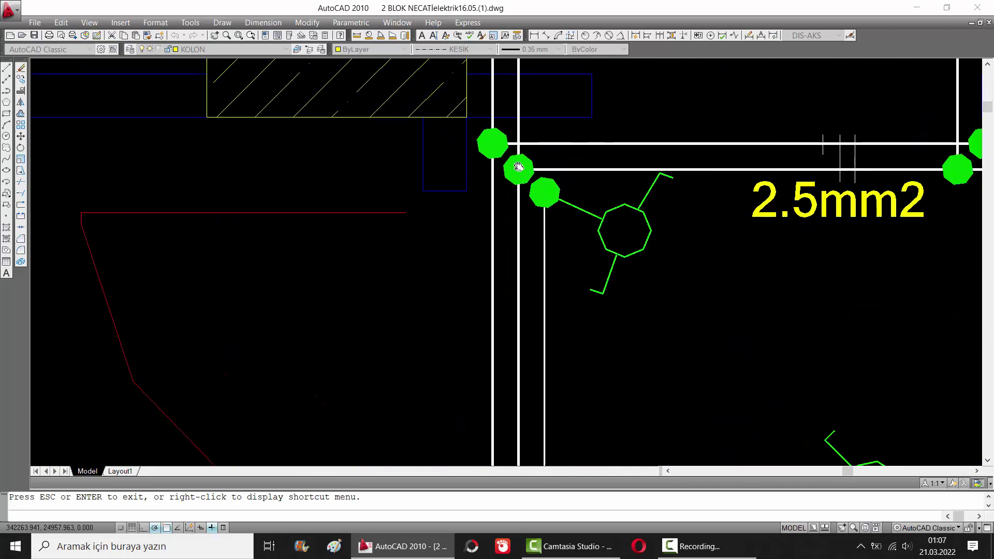
pyautogui.scroll(-2, 517, 174)
pyautogui.scroll(-2, 517, 171)
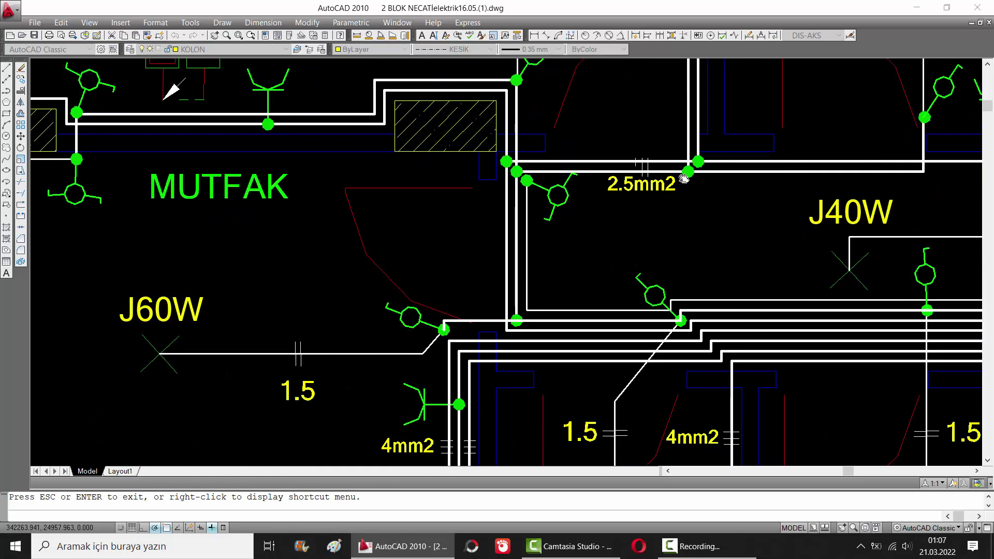
pyautogui.moveTo(684, 178); pyautogui.dragTo(563, 230)
pyautogui.moveTo(559, 264); pyautogui.dragTo(544, 280)
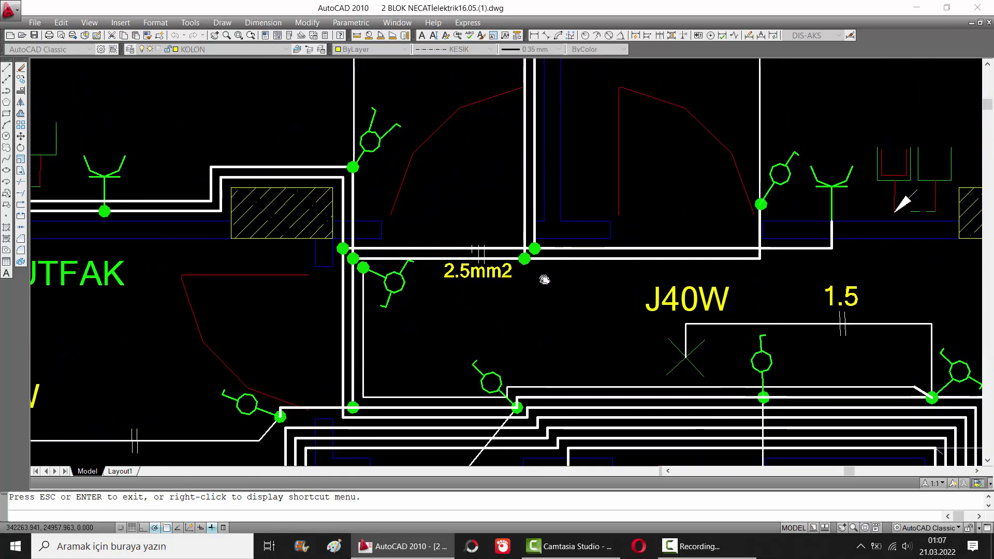
pyautogui.moveTo(728, 258); pyautogui.dragTo(637, 322)
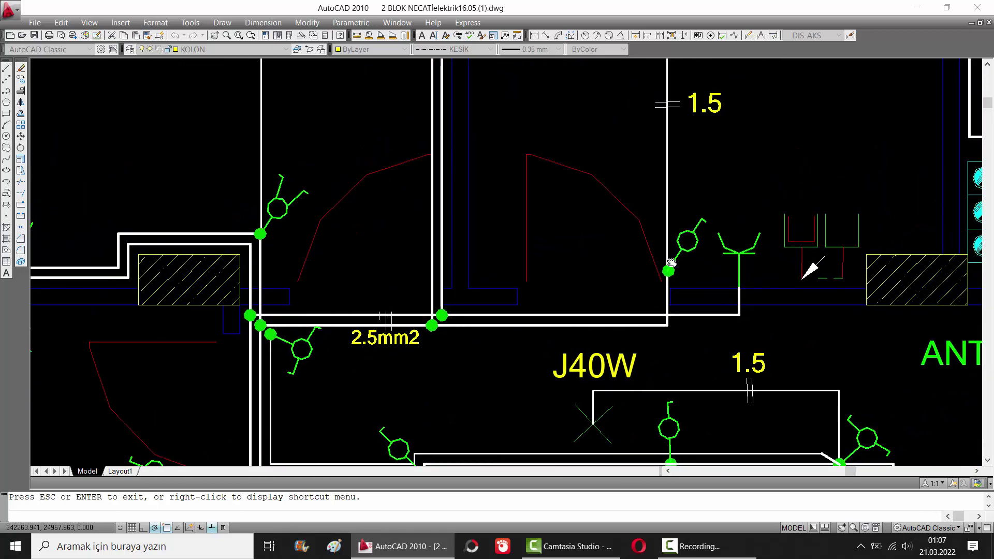
pyautogui.scroll(-4, 684, 183)
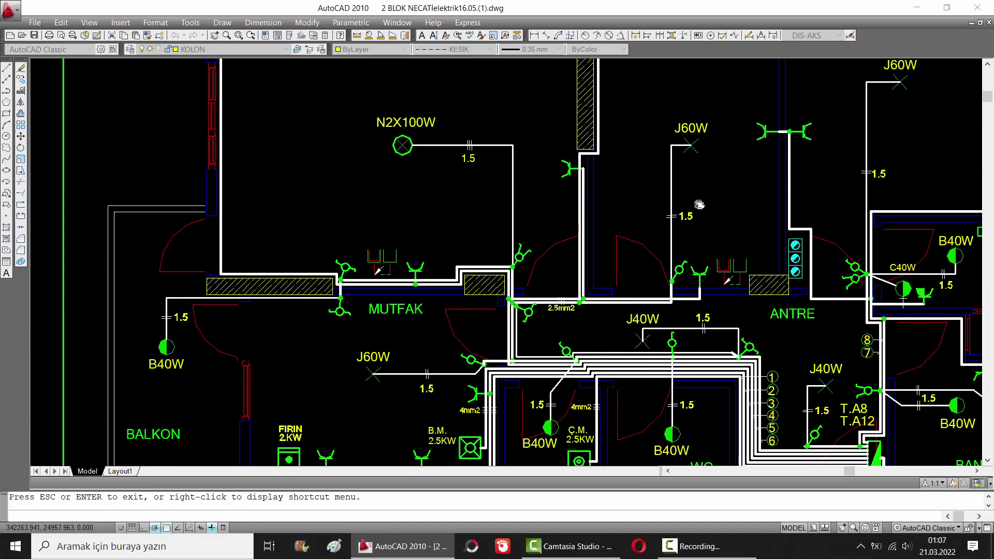
pyautogui.scroll(5, 571, 300)
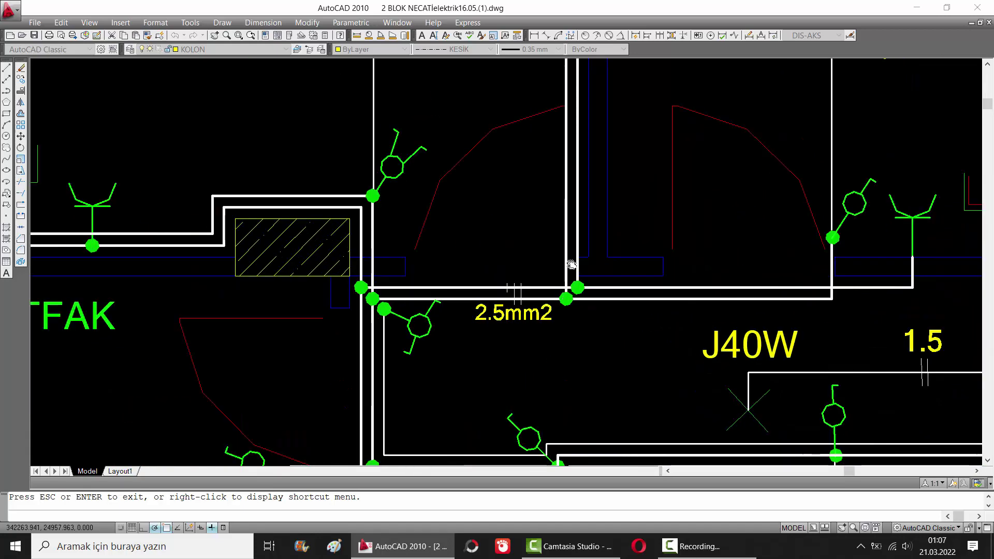
pyautogui.scroll(-5, 572, 264)
pyautogui.moveTo(573, 204)
pyautogui.mouseDown()
pyautogui.moveTo(585, 288)
pyautogui.moveTo(590, 194)
pyautogui.mouseUp()
pyautogui.scroll(2, 490, 351)
pyautogui.scroll(5, 490, 351)
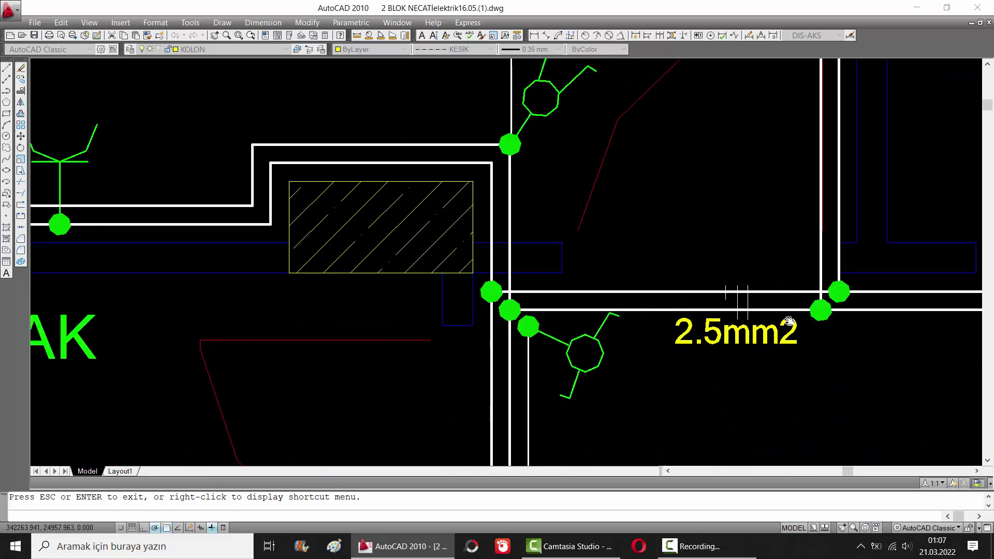
pyautogui.moveTo(519, 302); pyautogui.dragTo(534, 315)
pyautogui.scroll(-5, 562, 198)
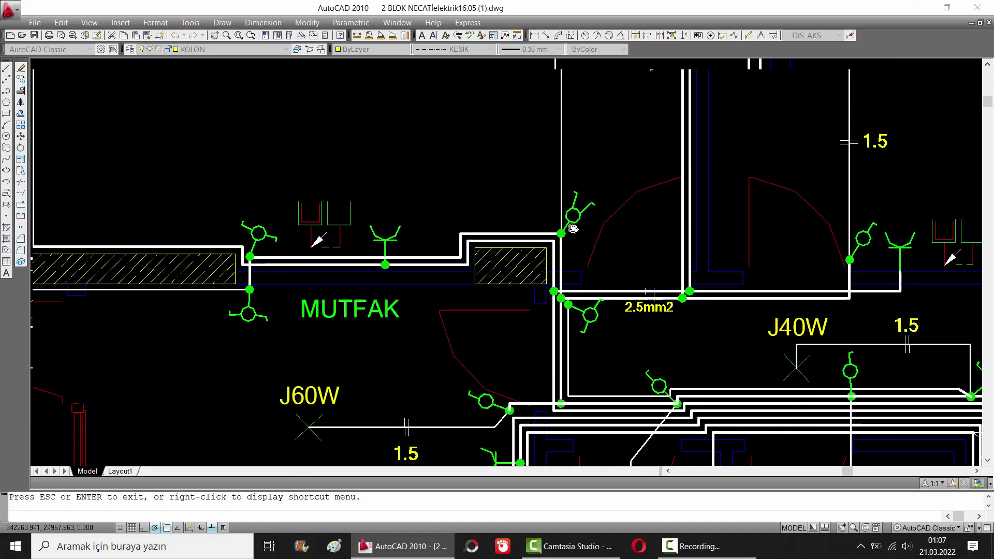
pyautogui.scroll(-2, 569, 233)
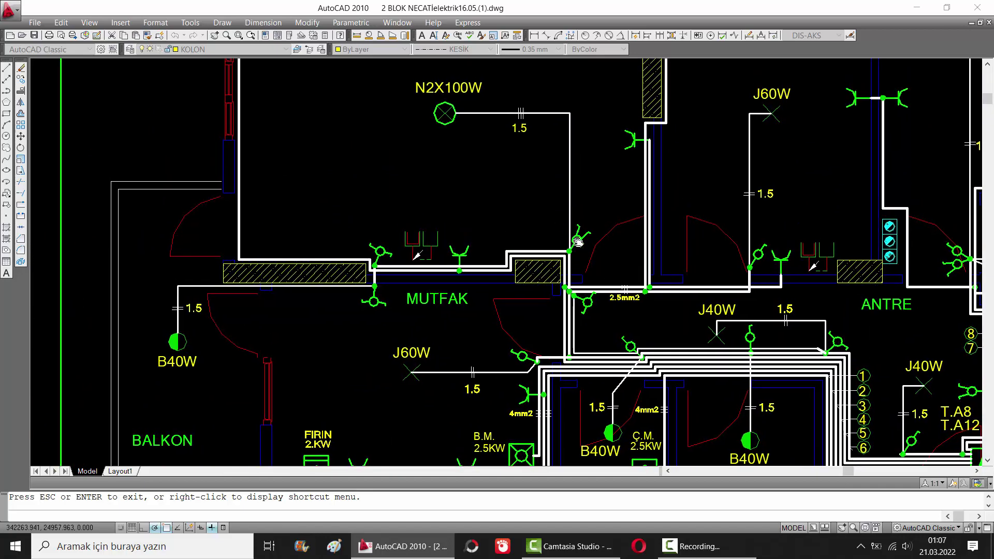
pyautogui.scroll(6, 562, 268)
pyautogui.moveTo(355, 202); pyautogui.dragTo(495, 192)
pyautogui.scroll(-1, 477, 261)
pyautogui.scroll(-1, 471, 258)
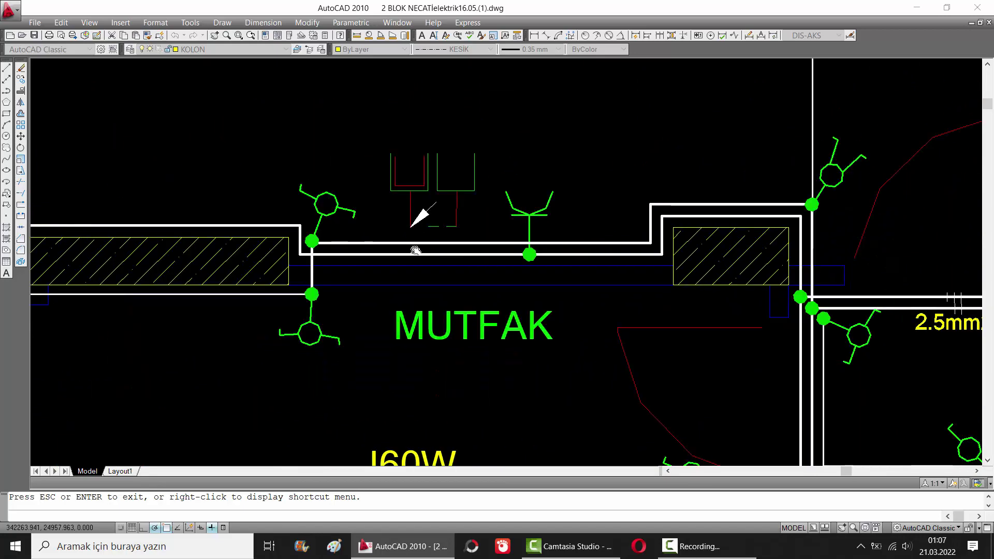
pyautogui.scroll(-1, 466, 256)
pyautogui.scroll(-2, 459, 253)
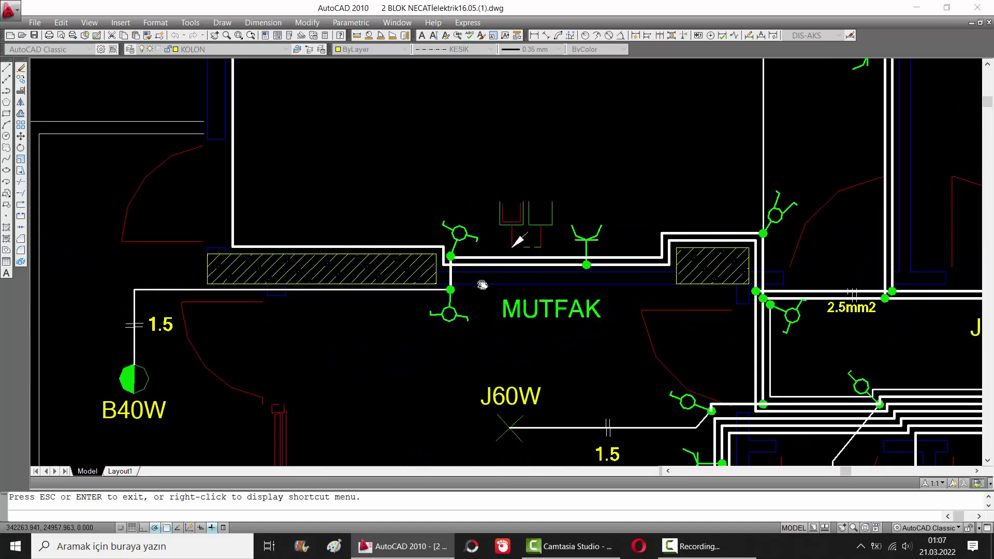
pyautogui.scroll(3, 449, 266)
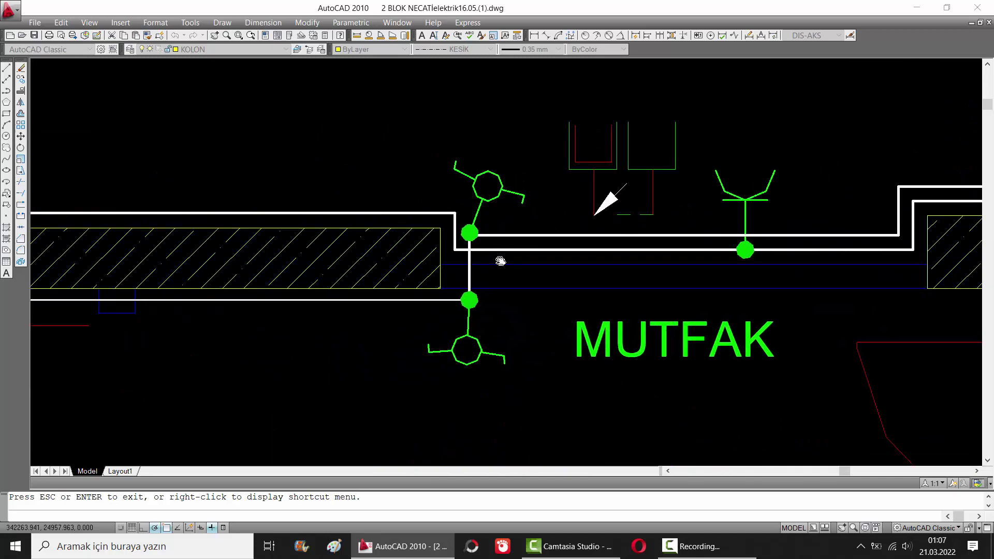
pyautogui.scroll(-2, 590, 215)
pyautogui.scroll(-1, 160, 381)
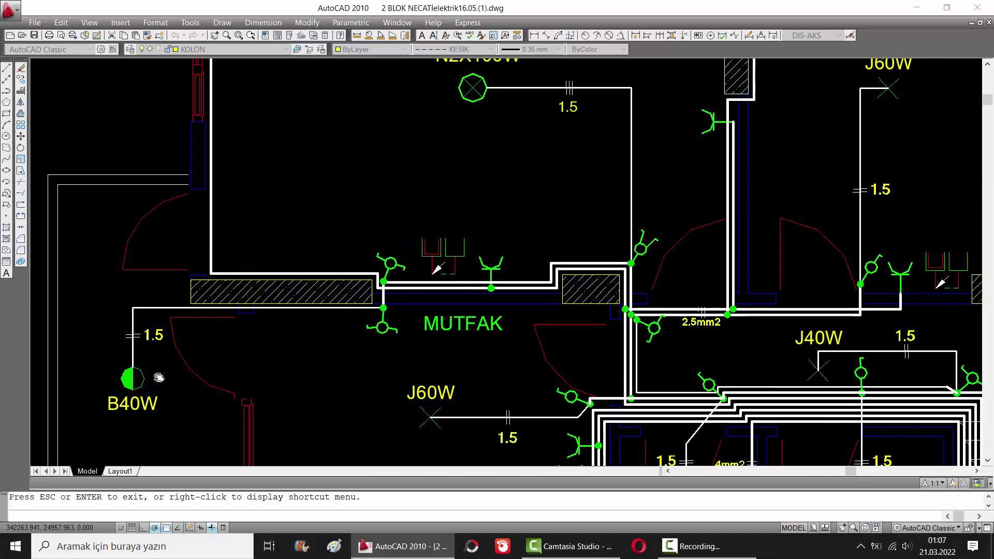
pyautogui.scroll(-3, 177, 381)
pyautogui.scroll(-1, 242, 295)
pyautogui.scroll(-1, 362, 279)
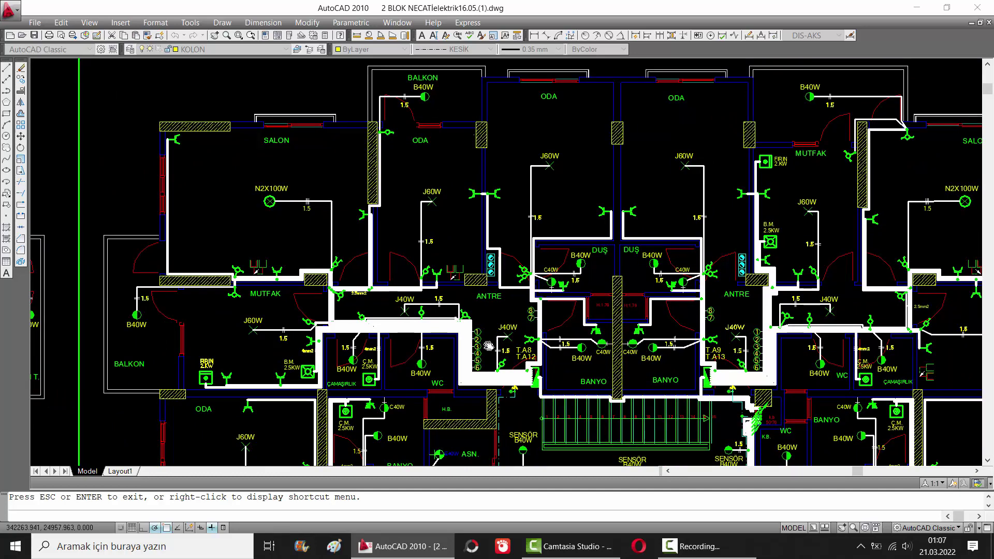
# Pan from the ANTRE circuits 1–6 and WC to MUTFAK's B.M. outlet and J60W light
pyautogui.scroll(5, 489, 368)
pyautogui.moveTo(444, 367); pyautogui.dragTo(526, 399)
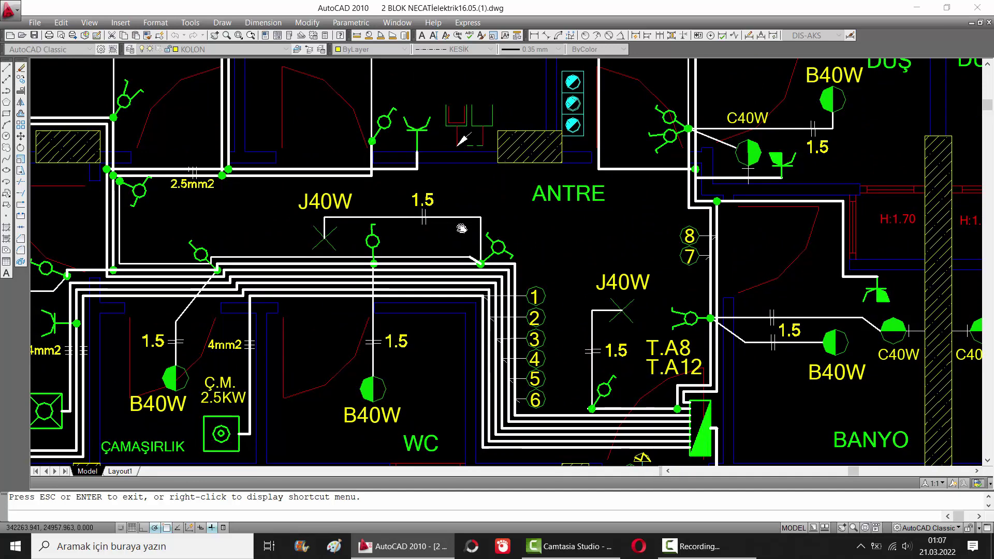
pyautogui.moveTo(458, 264); pyautogui.dragTo(455, 217)
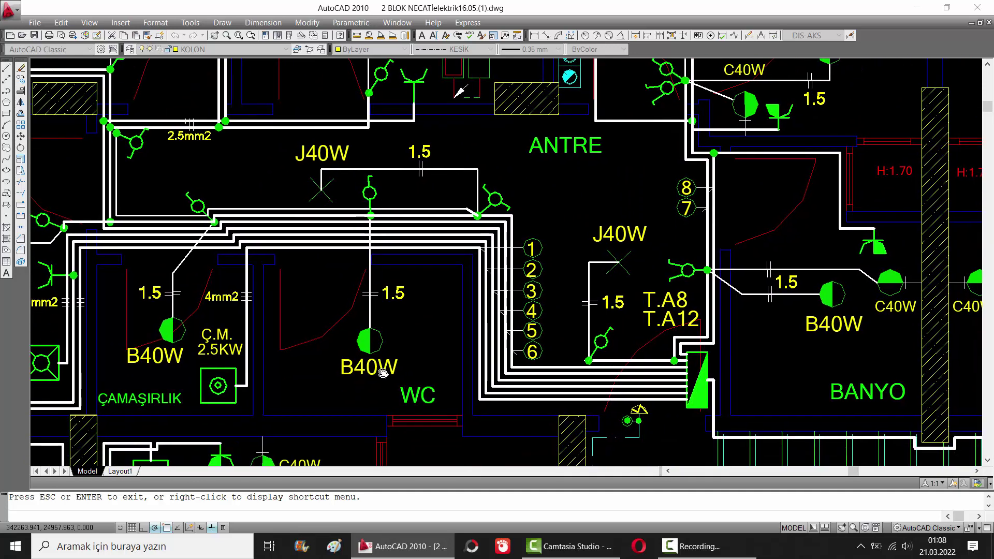
pyautogui.moveTo(384, 317); pyautogui.dragTo(554, 281)
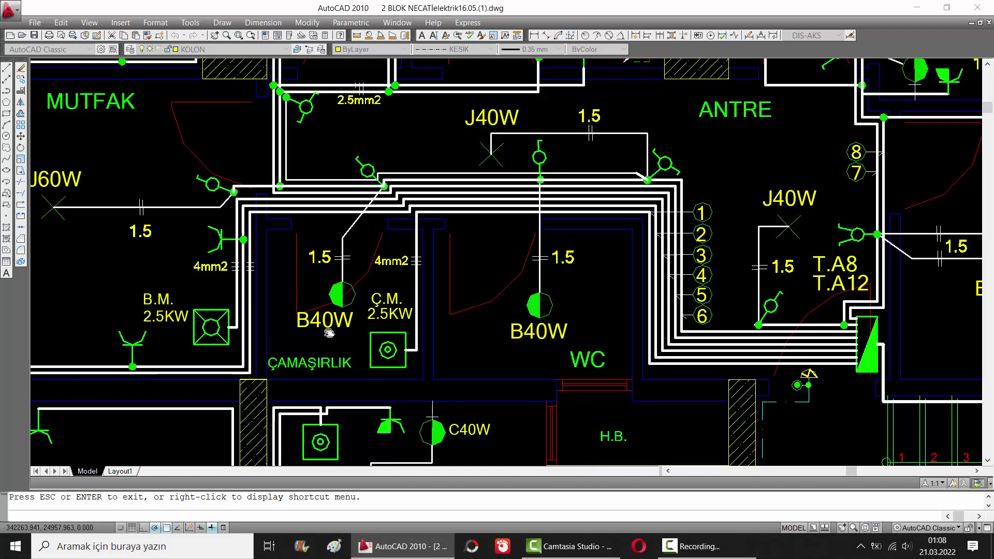
pyautogui.moveTo(324, 325); pyautogui.dragTo(376, 344)
pyautogui.moveTo(362, 277); pyautogui.dragTo(432, 345)
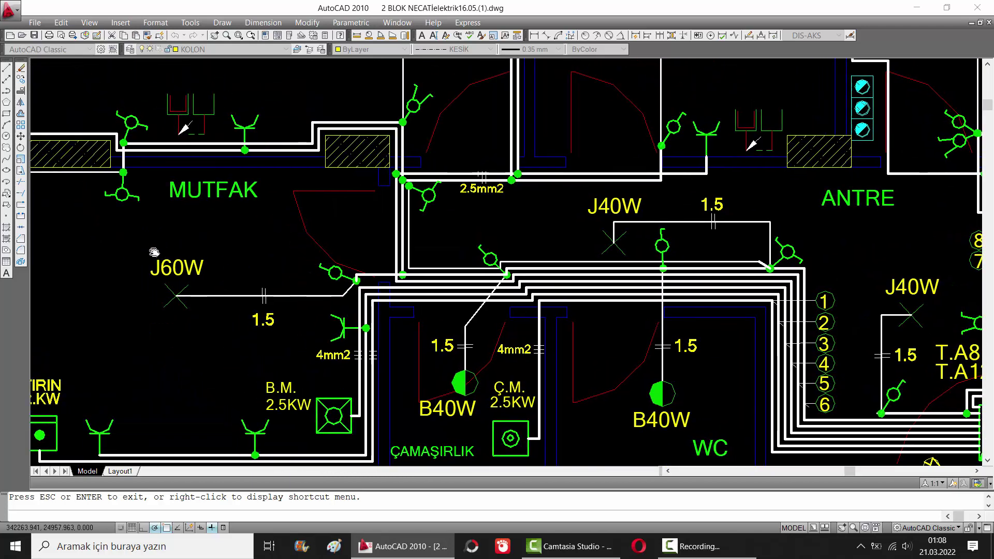
pyautogui.moveTo(350, 262); pyautogui.dragTo(367, 300)
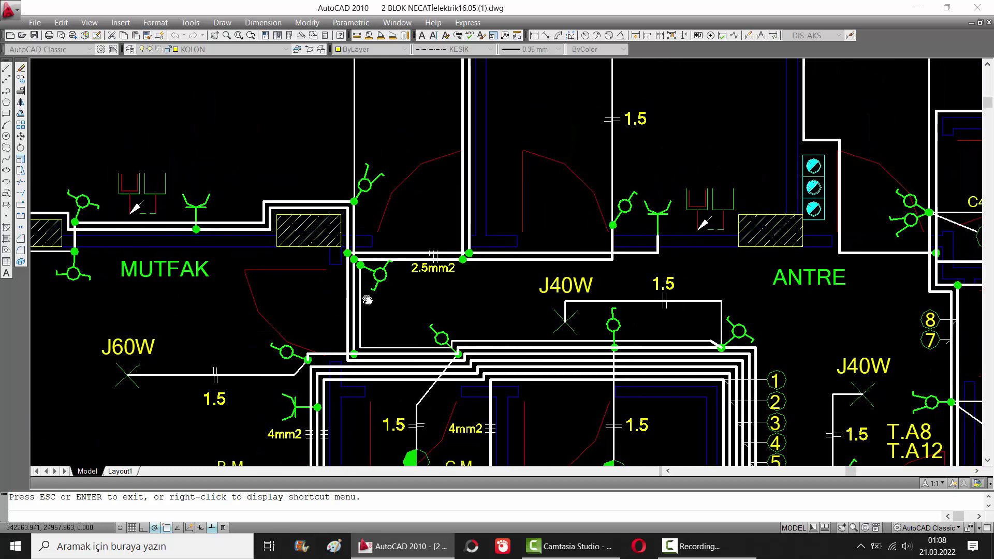
# Follow the MUTFAK wiring up to N2X100W, J60W and the BALKON B40W light
pyautogui.scroll(5, 355, 264)
pyautogui.scroll(2, 355, 263)
pyautogui.scroll(-4, 348, 250)
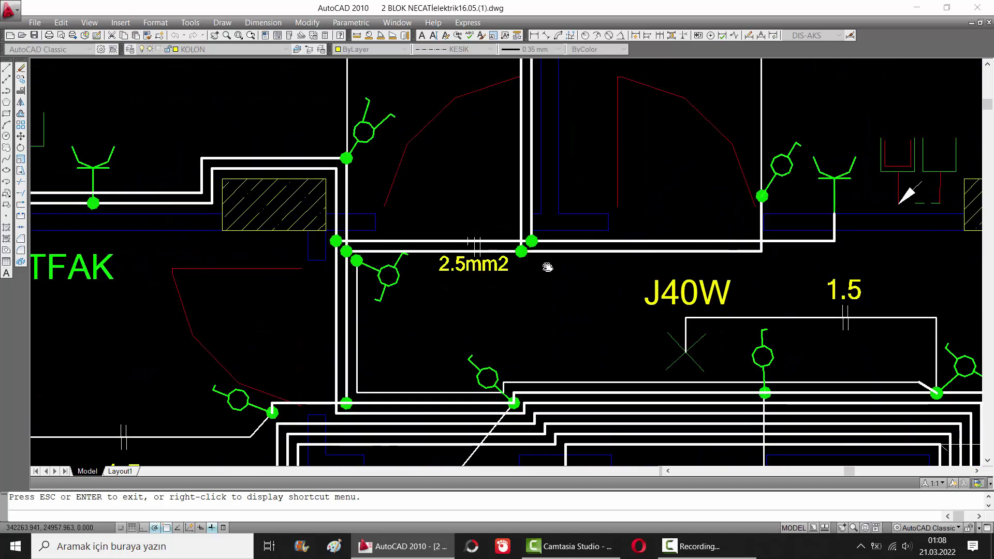
pyautogui.moveTo(548, 267)
pyautogui.mouseDown()
pyautogui.moveTo(436, 290)
pyautogui.moveTo(475, 337)
pyautogui.mouseUp()
pyautogui.scroll(-2, 461, 275)
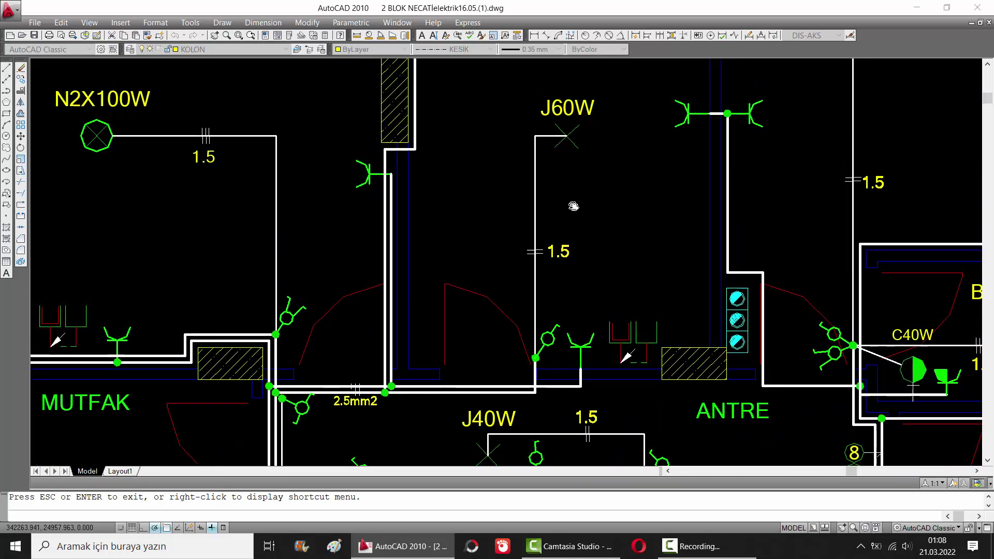
pyautogui.moveTo(573, 206); pyautogui.dragTo(570, 260)
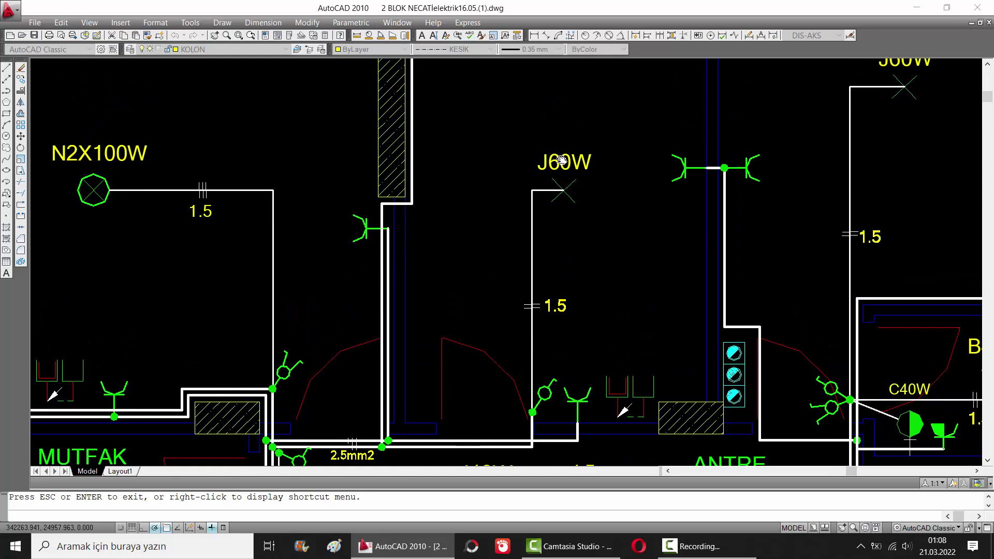
pyautogui.moveTo(561, 160); pyautogui.dragTo(581, 182)
pyautogui.scroll(-3, 577, 182)
pyautogui.scroll(1, 565, 186)
pyautogui.scroll(2, 574, 145)
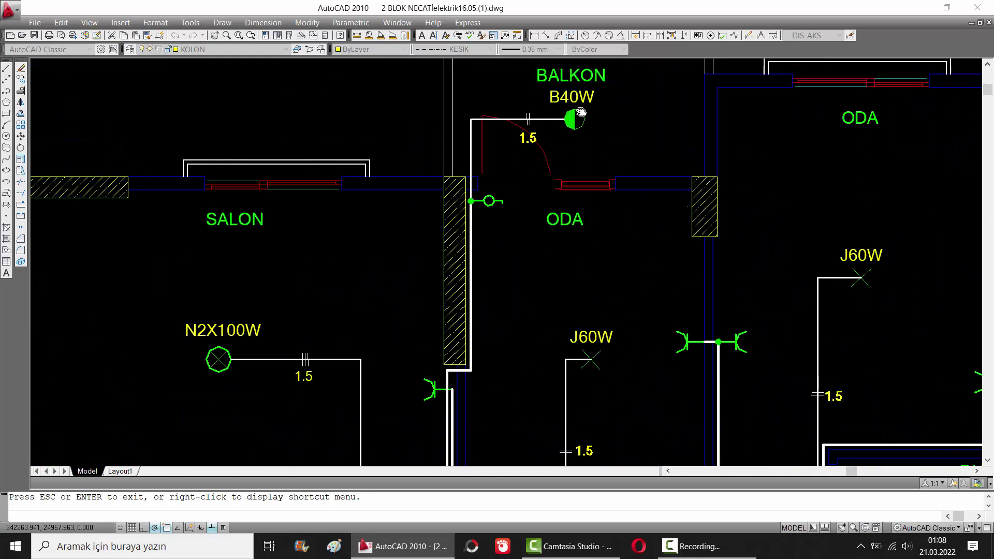
# Zoom out to the whole plan and load table, then back close over MUTFAK and ANTRE
pyautogui.moveTo(580, 112); pyautogui.dragTo(573, 139)
pyautogui.scroll(-4, 557, 166)
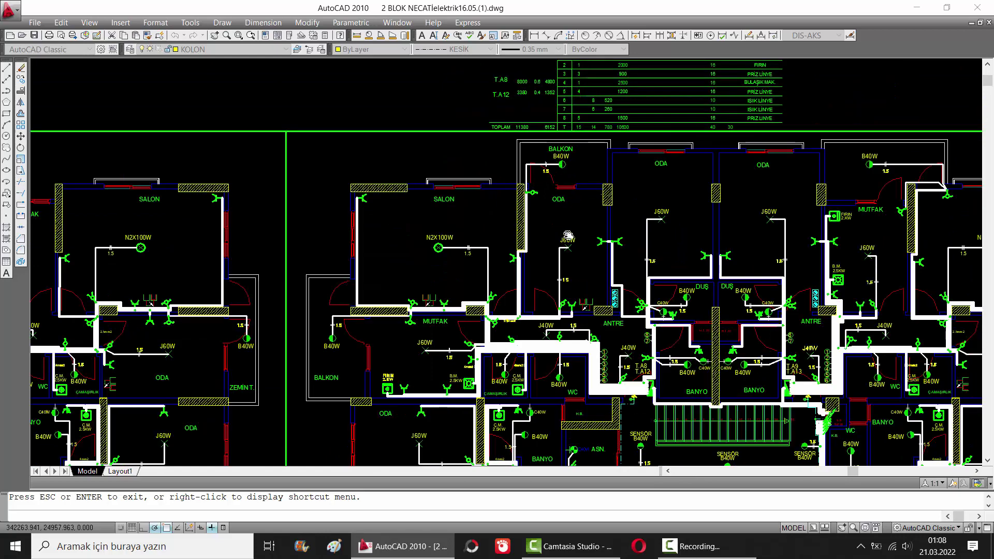
pyautogui.moveTo(568, 236); pyautogui.dragTo(576, 200)
pyautogui.scroll(5, 502, 214)
pyautogui.moveTo(502, 213); pyautogui.dragTo(539, 234)
pyautogui.scroll(-1, 538, 234)
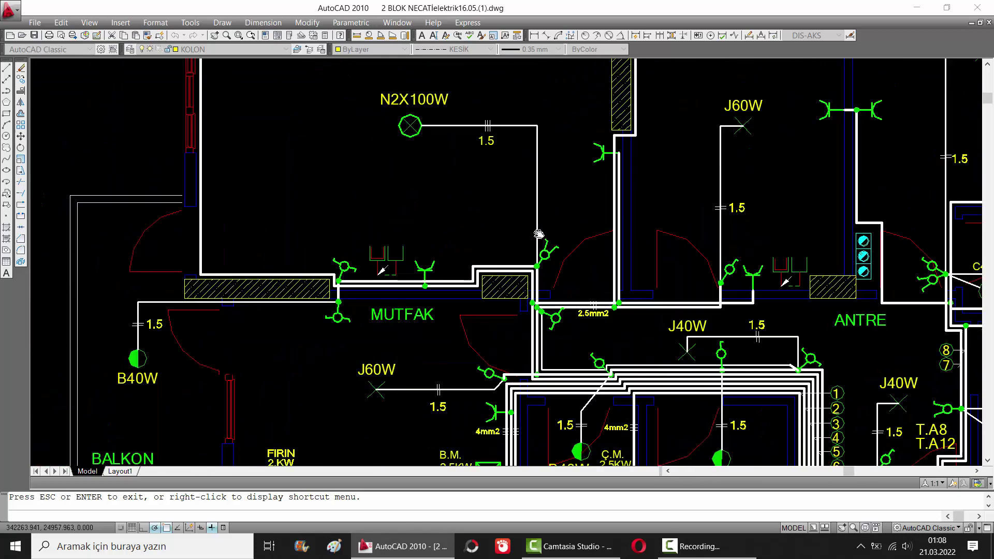
pyautogui.scroll(1, 524, 209)
pyautogui.scroll(-1, 531, 204)
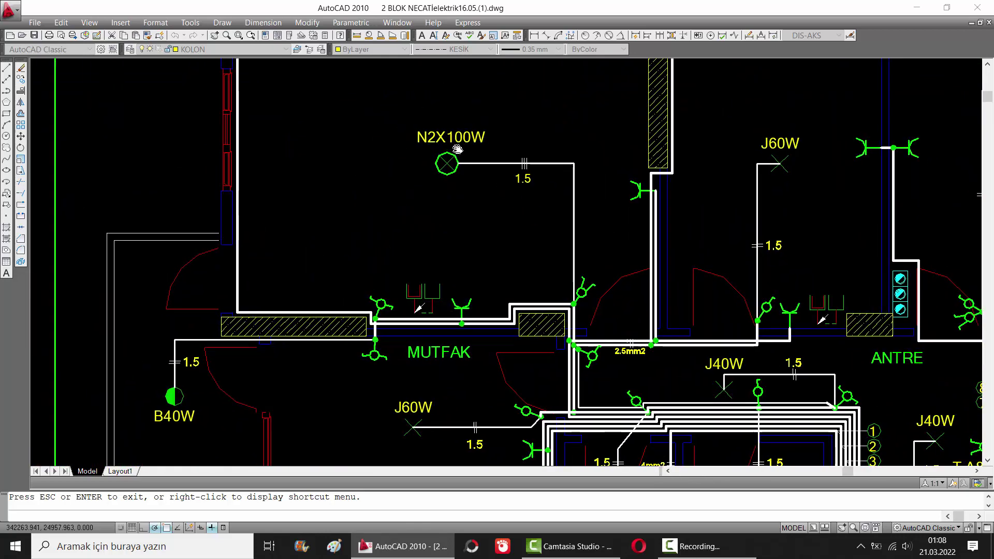
pyautogui.scroll(-2, 447, 169)
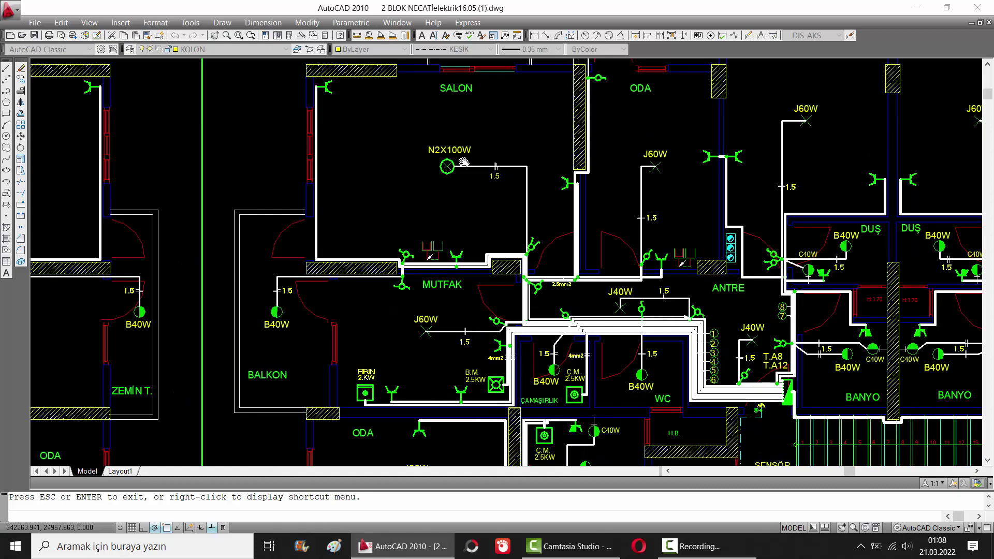
pyautogui.scroll(2, 416, 271)
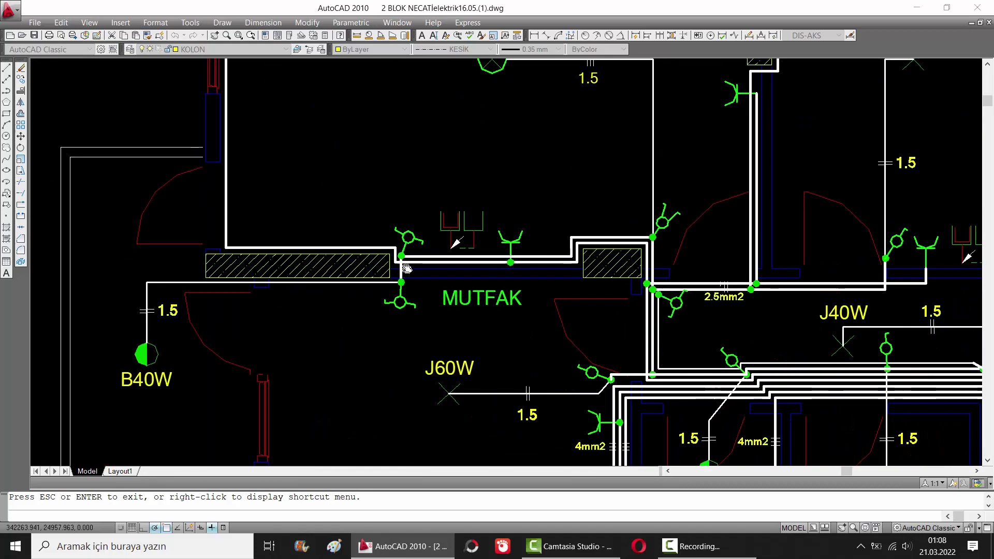
pyautogui.scroll(1, 404, 262)
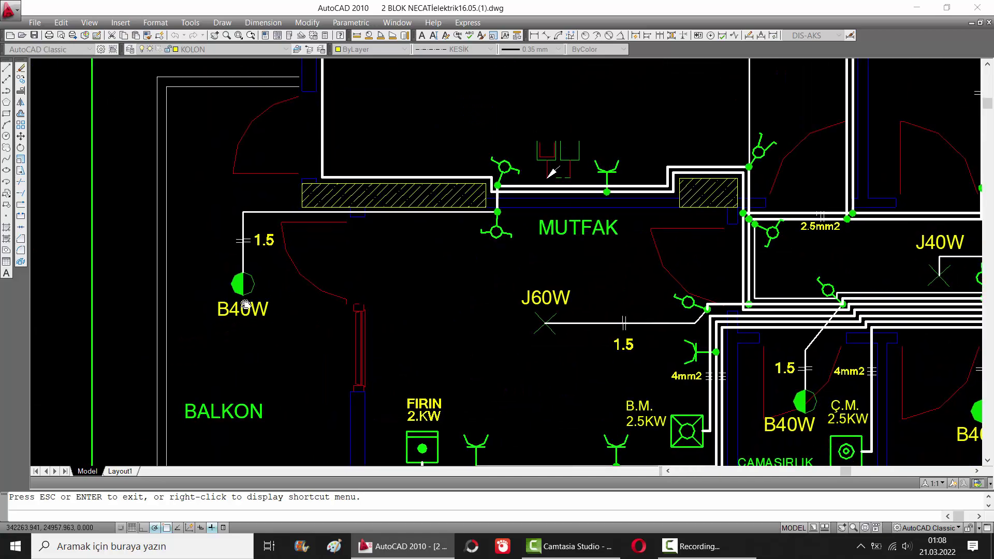
# Zoom between load-table rows 1–8 and the plan showing T.A8/T.A12 and T.A9/T.A13 panels
pyautogui.scroll(-4, 249, 302)
pyautogui.scroll(-2, 249, 303)
pyautogui.scroll(6, 249, 303)
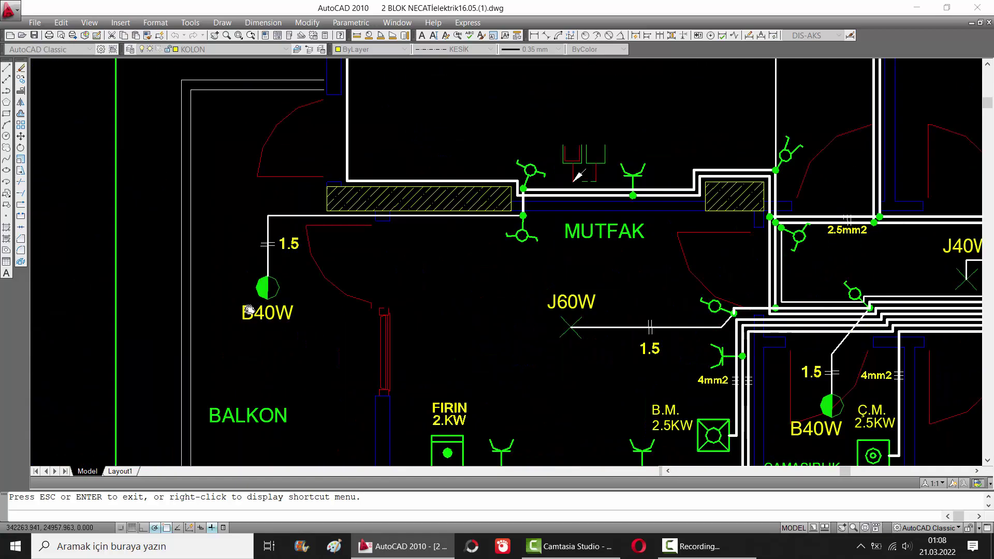
pyautogui.scroll(-2, 251, 306)
pyautogui.scroll(-5, 251, 306)
pyautogui.scroll(4, 417, 151)
pyautogui.scroll(2, 417, 150)
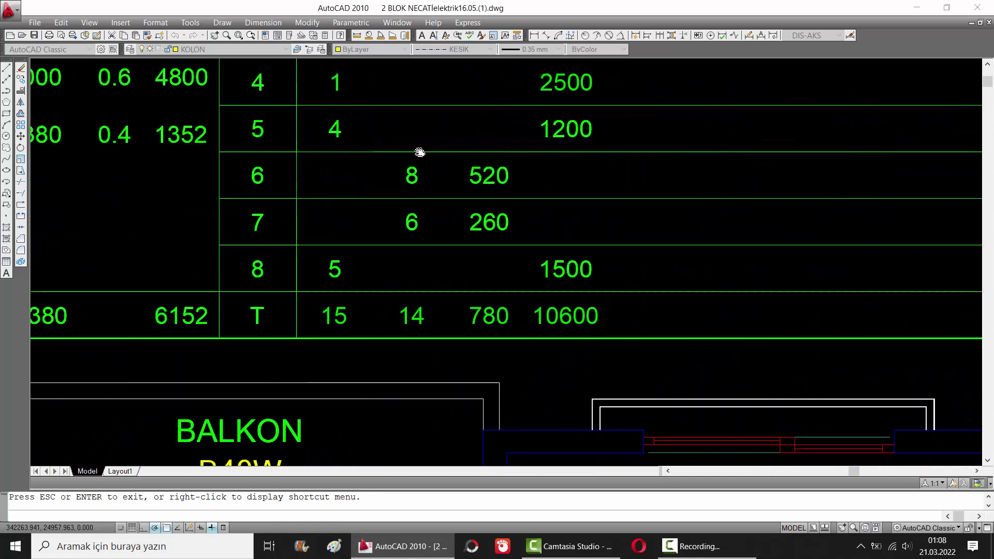
pyautogui.scroll(-3, 413, 174)
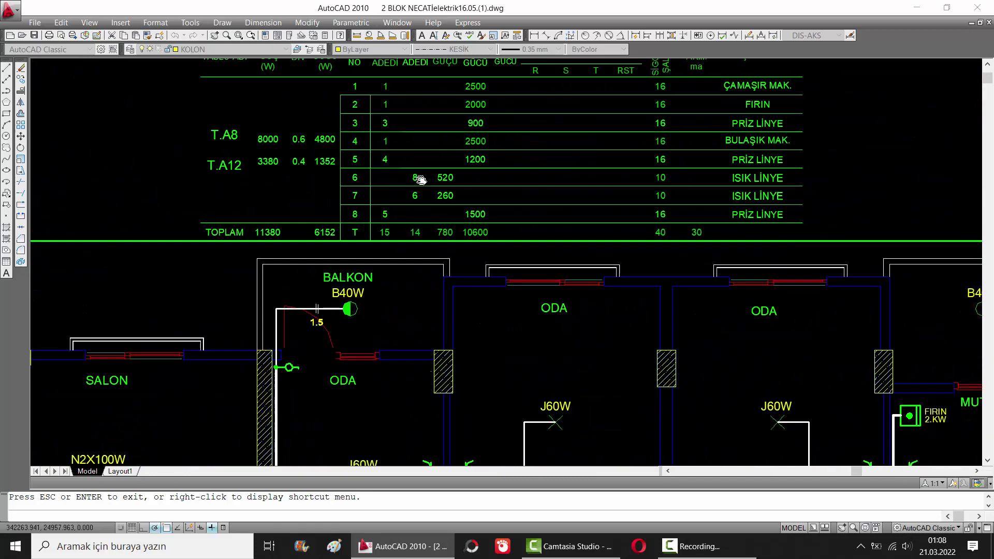
pyautogui.scroll(1, 446, 181)
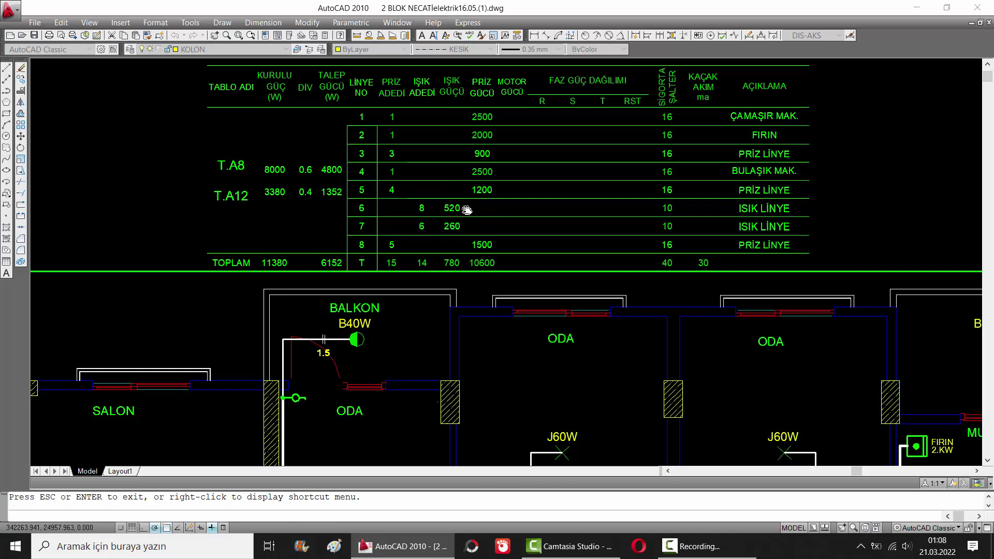
pyautogui.scroll(3, 391, 341)
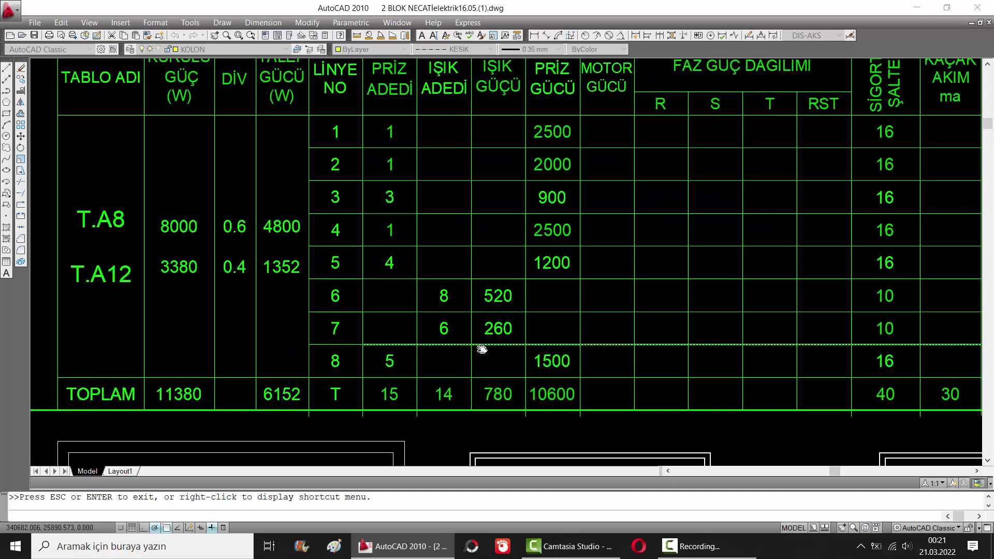
pyautogui.scroll(-5, 492, 337)
# Zoom onto the T.A8/T.A12 panel and follow its wire to the BANYO lamps and B40W
pyautogui.moveTo(480, 361); pyautogui.dragTo(463, 216)
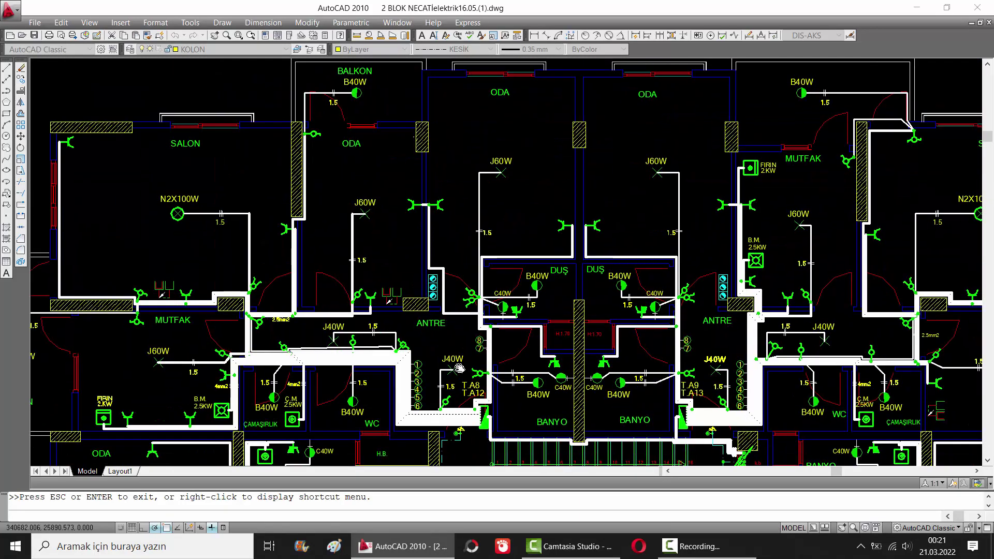
pyautogui.scroll(2, 448, 398)
pyautogui.scroll(3, 448, 398)
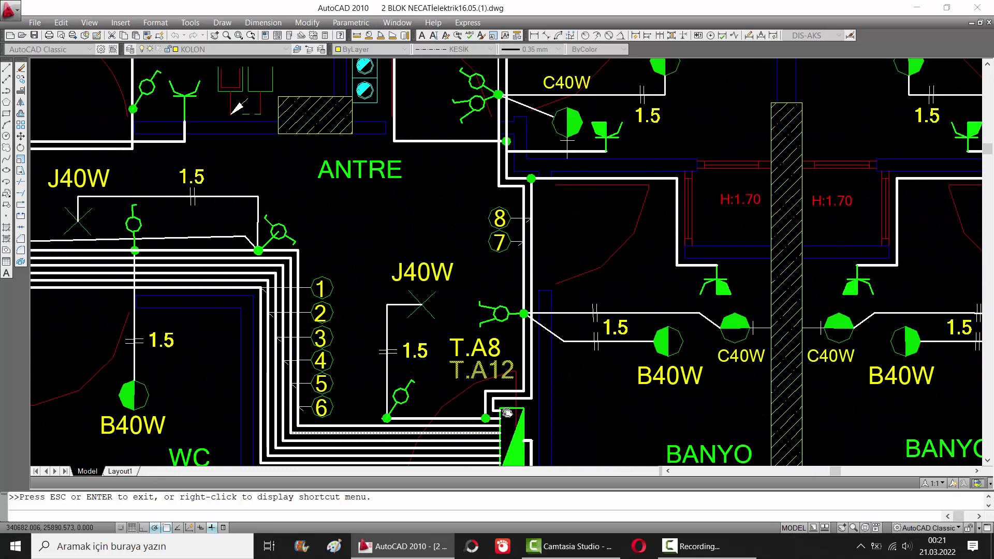
pyautogui.scroll(2, 501, 418)
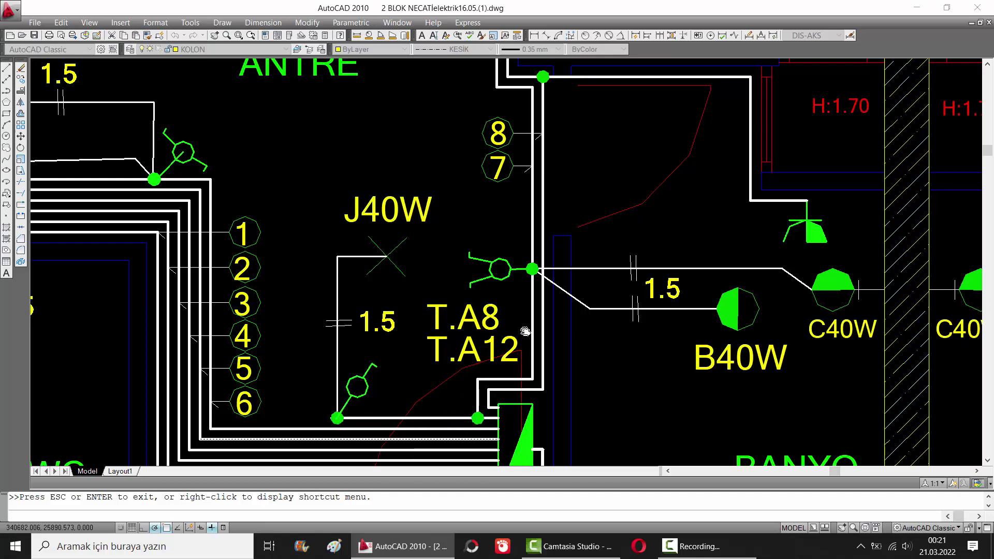
pyautogui.moveTo(524, 331); pyautogui.dragTo(432, 344)
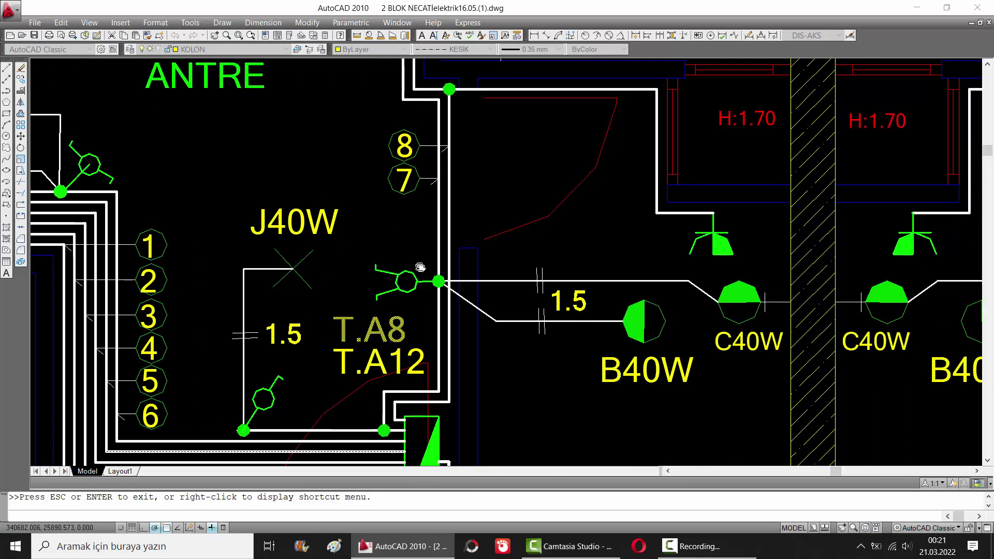
pyautogui.moveTo(552, 297); pyautogui.dragTo(492, 201)
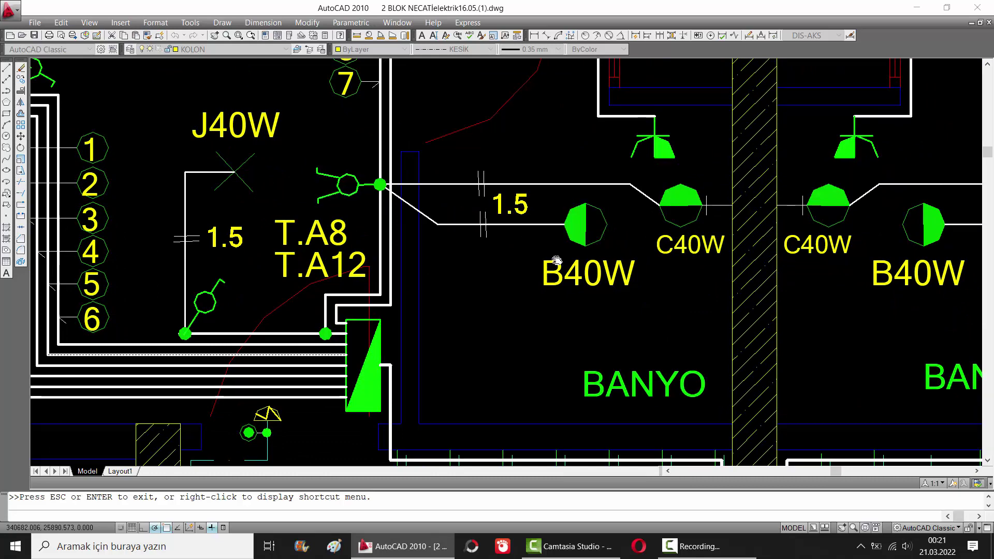
# Follow circuits 7 and 8 past ANTRE to the DUŞ B40W/C40W fixtures and J60W light
pyautogui.moveTo(450, 212)
pyautogui.mouseDown()
pyautogui.moveTo(479, 278)
pyautogui.moveTo(471, 350)
pyautogui.mouseUp()
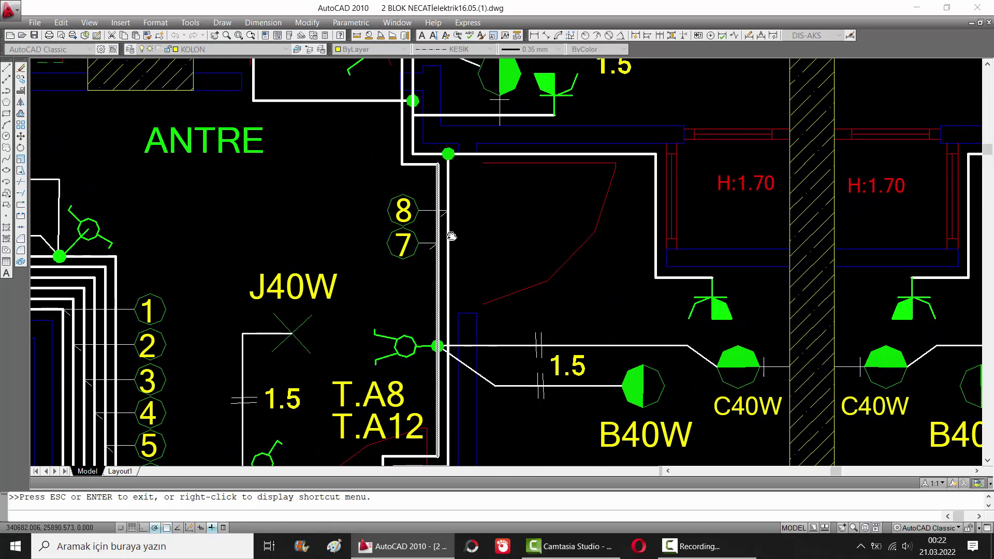
pyautogui.moveTo(400, 164); pyautogui.dragTo(418, 213)
pyautogui.moveTo(420, 141); pyautogui.dragTo(452, 234)
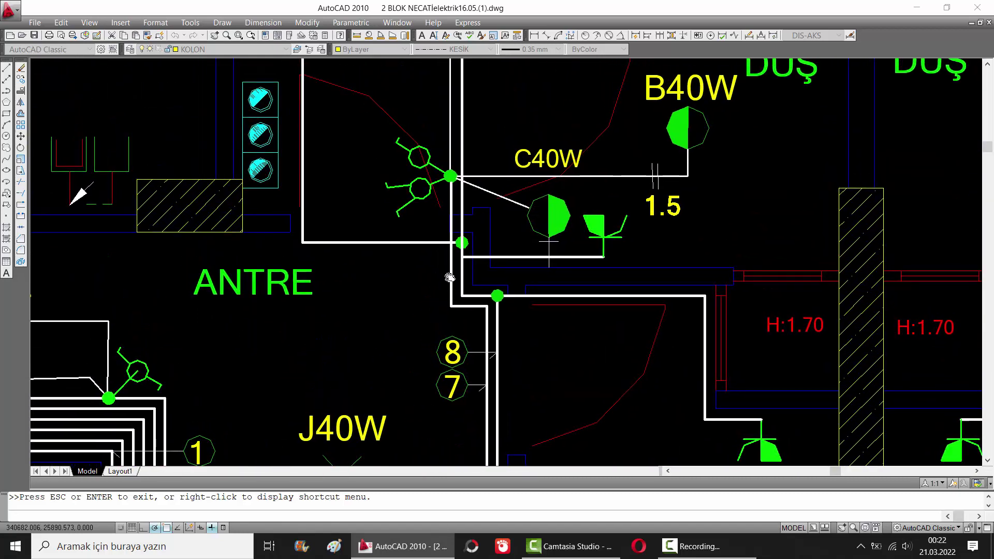
pyautogui.moveTo(450, 176); pyautogui.dragTo(445, 238)
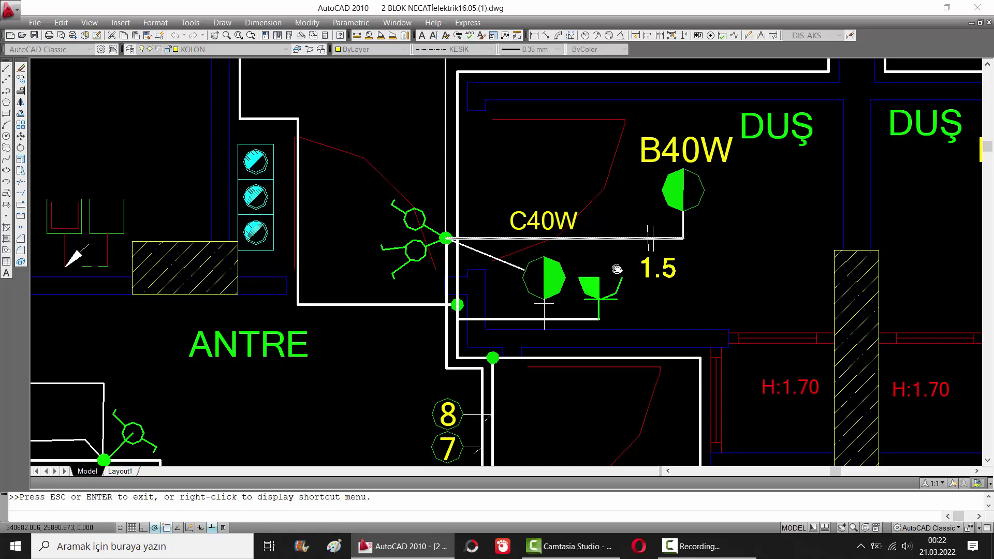
pyautogui.moveTo(636, 250); pyautogui.dragTo(612, 278)
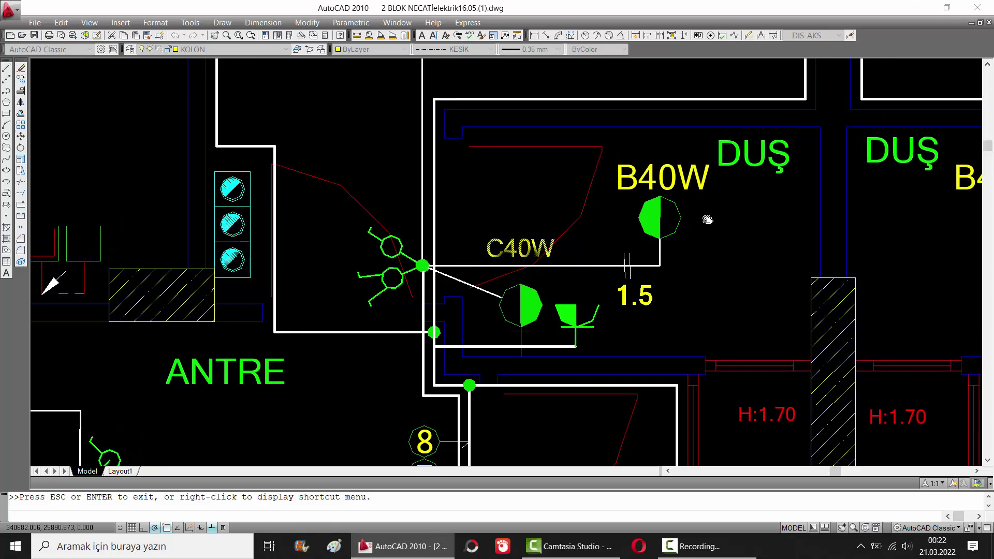
pyautogui.moveTo(447, 178); pyautogui.dragTo(466, 257)
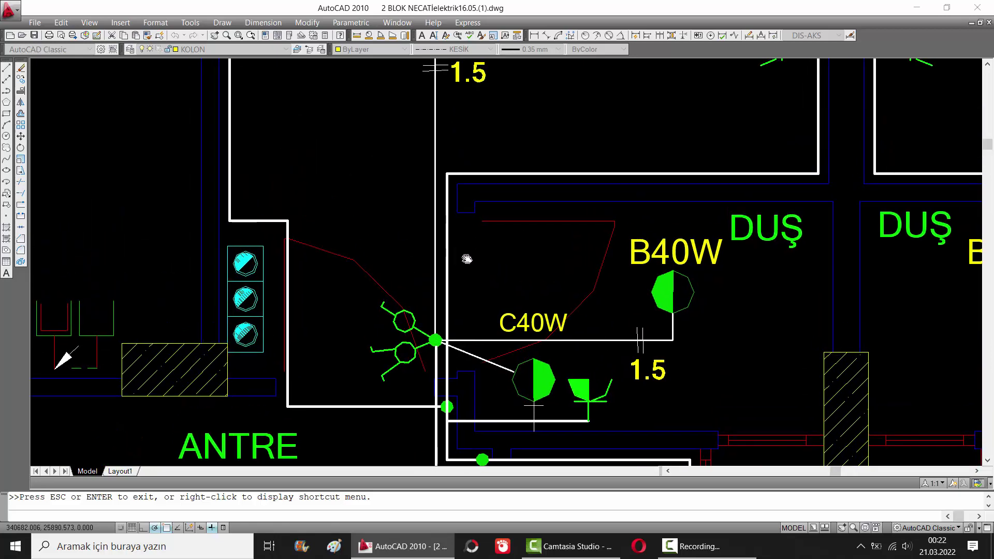
pyautogui.moveTo(481, 153)
pyautogui.mouseDown()
pyautogui.moveTo(472, 273)
pyautogui.moveTo(466, 249)
pyautogui.moveTo(476, 375)
pyautogui.mouseUp()
pyautogui.moveTo(483, 210); pyautogui.dragTo(470, 371)
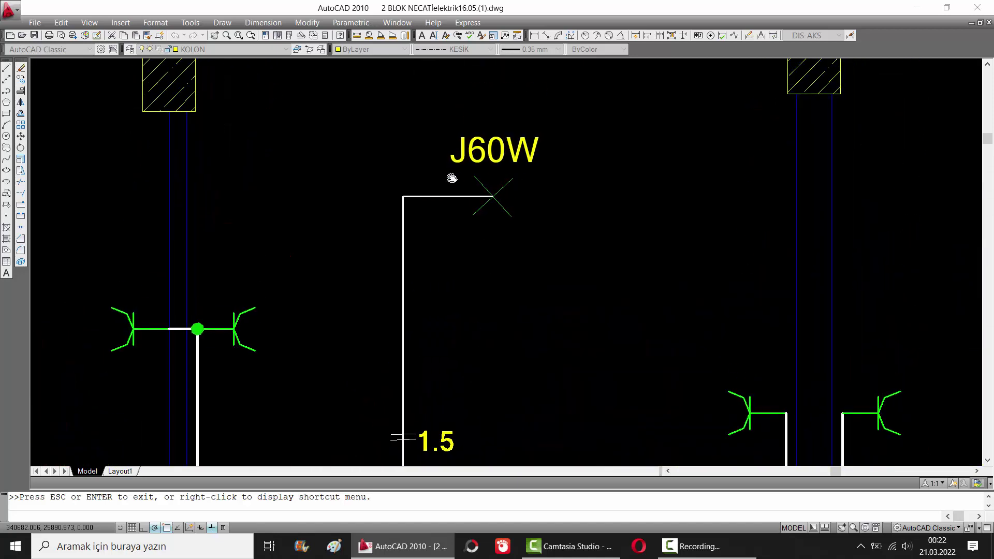
# Zoom out to the load table and in on lighting rows 6 and 7
pyautogui.scroll(-3, 478, 157)
pyautogui.scroll(-1, 497, 224)
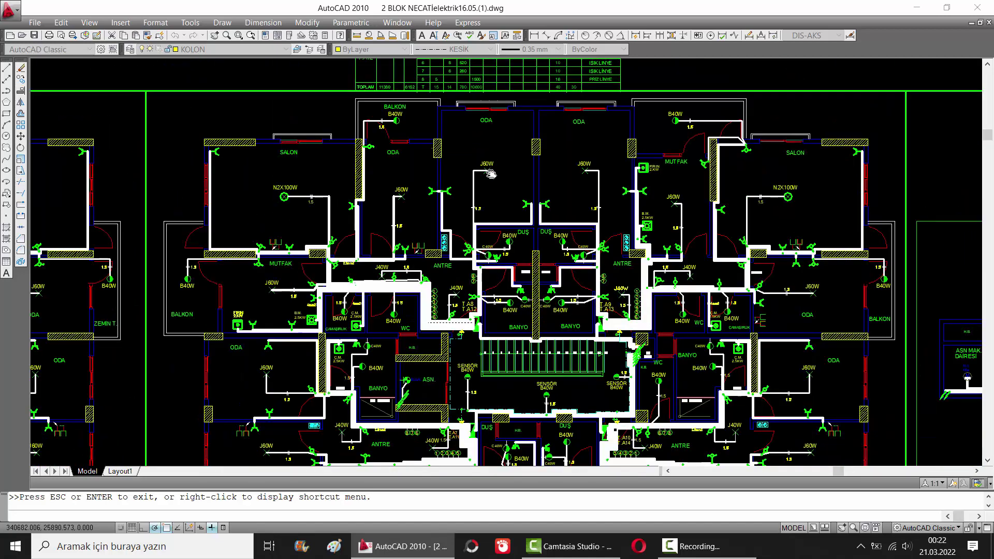
pyautogui.scroll(5, 454, 170)
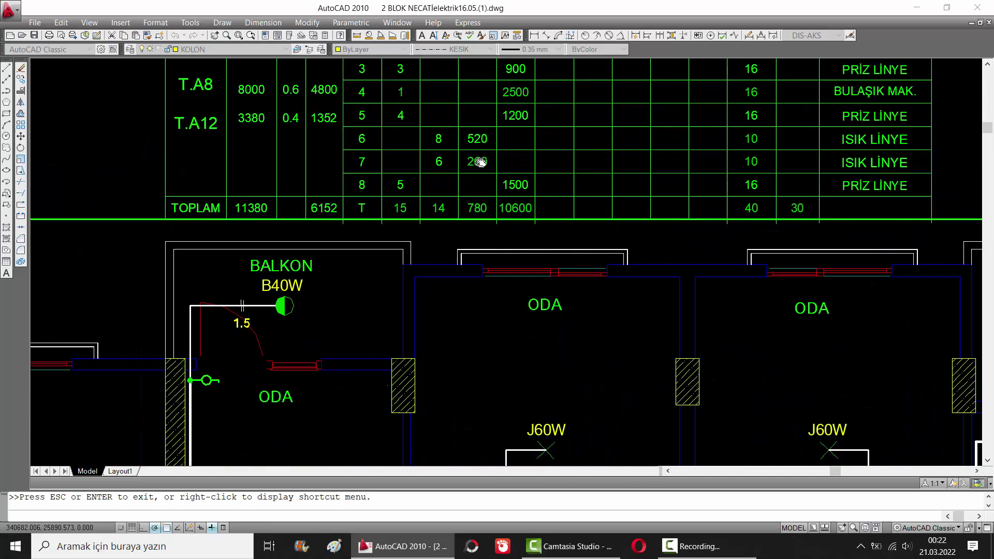
pyautogui.scroll(3, 481, 162)
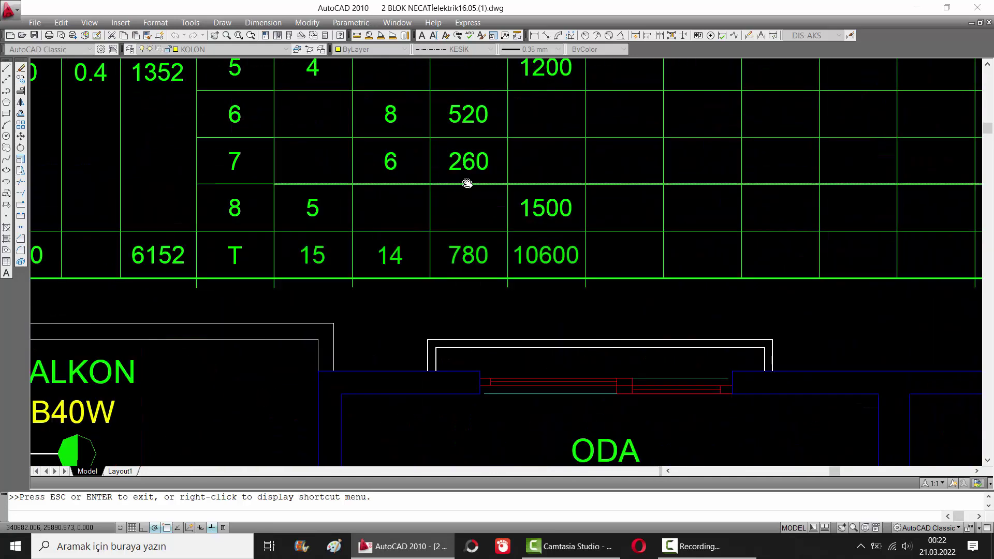
pyautogui.scroll(-4, 455, 183)
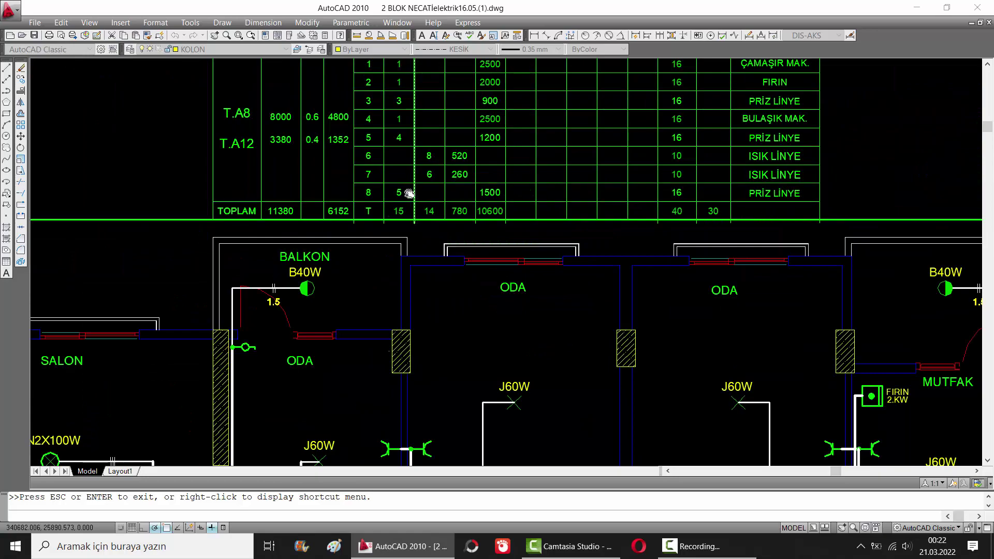
# Zoom out to all sheets, then back in on the T.A8/T.A12 panel labels
pyautogui.scroll(-2, 405, 194)
pyautogui.scroll(-4, 405, 194)
pyautogui.scroll(1, 418, 275)
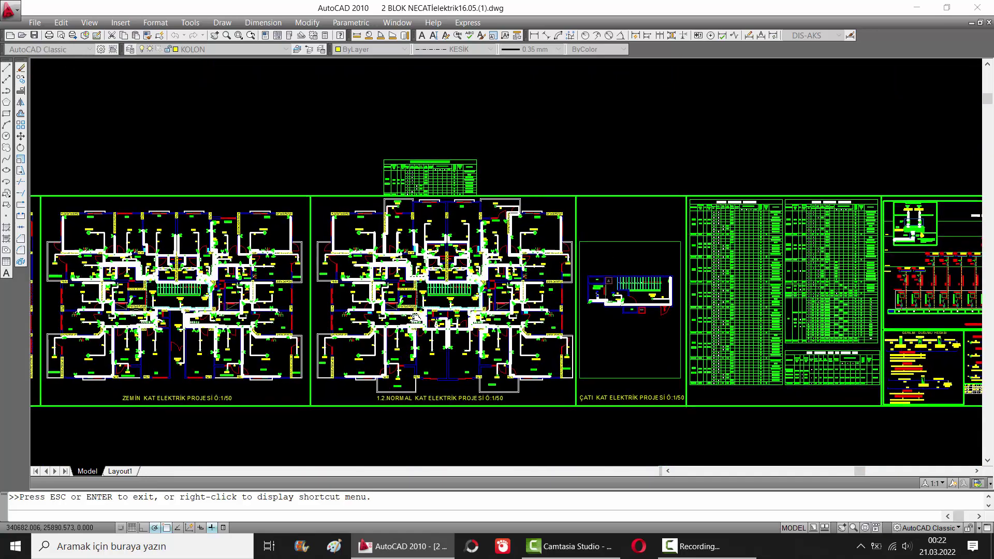
pyautogui.scroll(6, 419, 275)
pyautogui.scroll(3, 418, 274)
pyautogui.scroll(3, 472, 259)
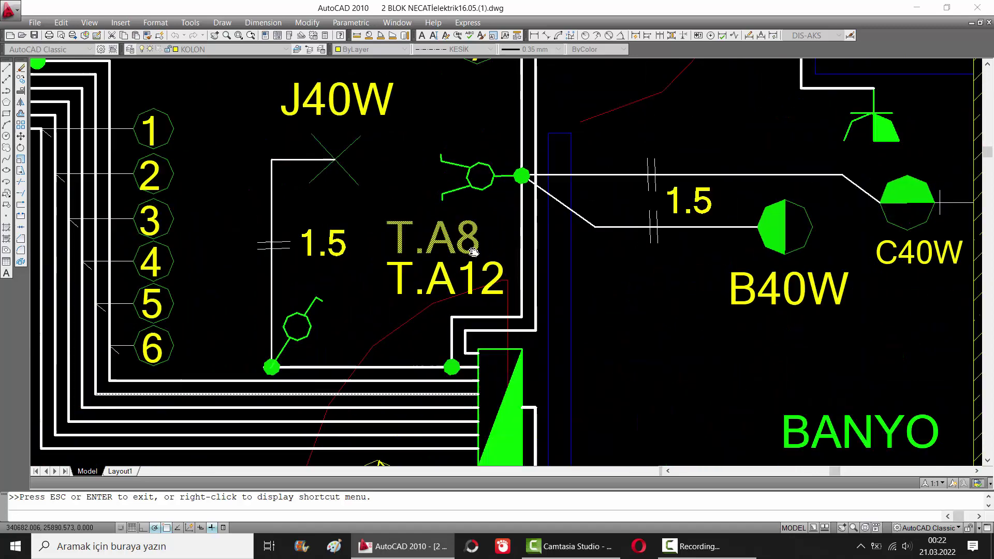
pyautogui.scroll(2, 472, 255)
# Pan around ANTRE and BANYO to follow circuits 8 and 7 up to the DUŞ fixtures
pyautogui.scroll(-7, 460, 264)
pyautogui.moveTo(500, 216)
pyautogui.mouseDown()
pyautogui.moveTo(488, 255)
pyautogui.moveTo(481, 132)
pyautogui.mouseUp()
pyautogui.scroll(2, 482, 232)
pyautogui.scroll(1, 497, 231)
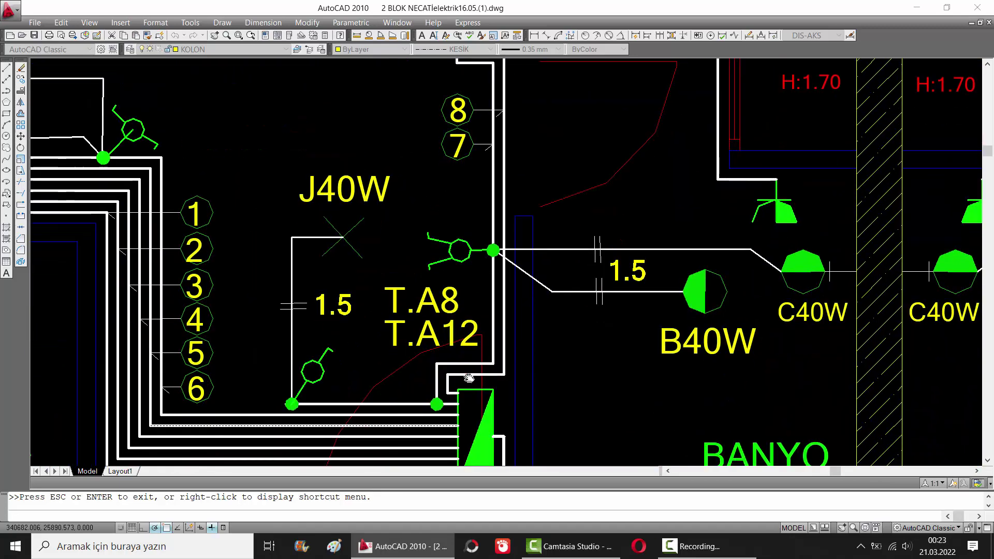
pyautogui.moveTo(506, 176); pyautogui.dragTo(514, 282)
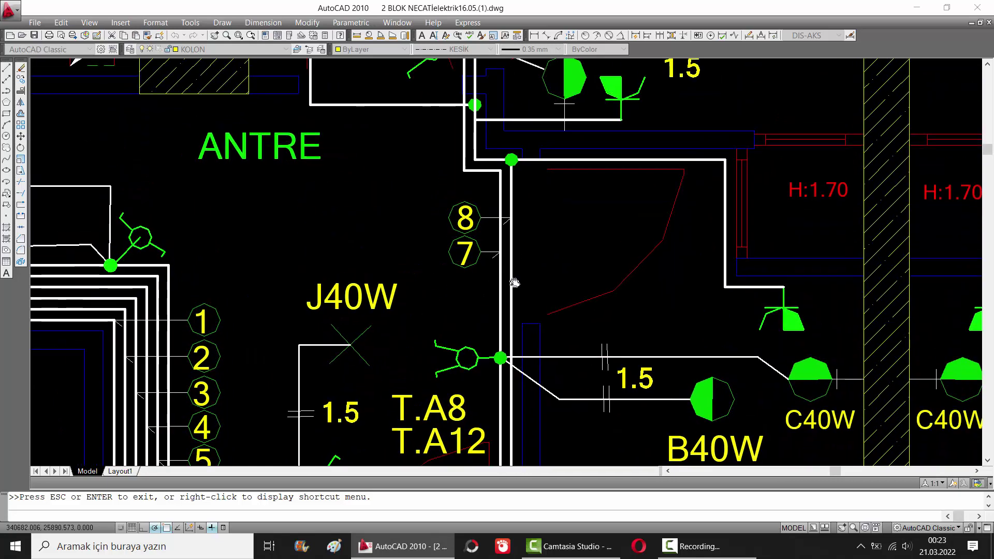
pyautogui.moveTo(513, 197)
pyautogui.mouseDown()
pyautogui.moveTo(513, 282)
pyautogui.moveTo(500, 237)
pyautogui.moveTo(458, 187)
pyautogui.moveTo(553, 321)
pyautogui.mouseUp()
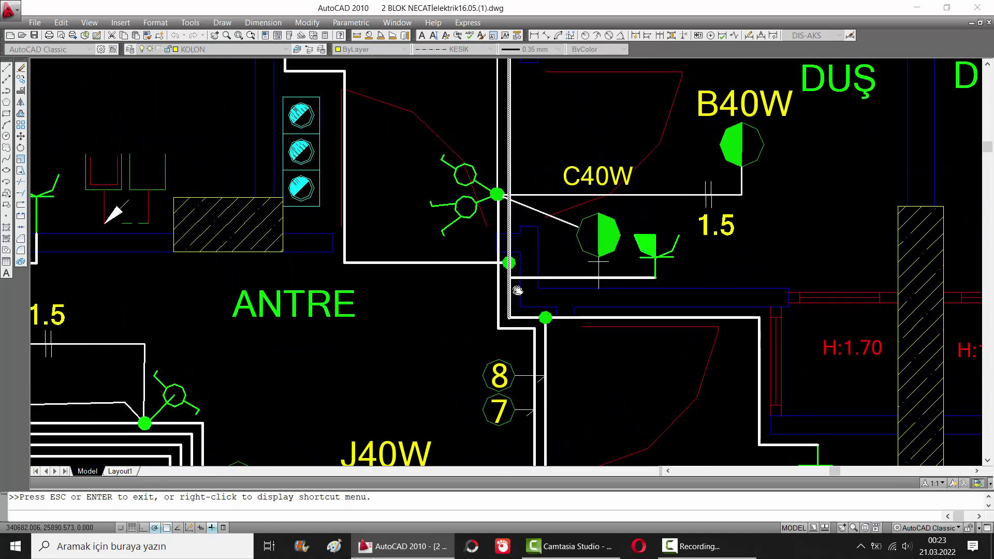
# Reveal the DUŞ and J60W rooms, then zoom out to show the whole plan of both flats
pyautogui.scroll(-2, 657, 264)
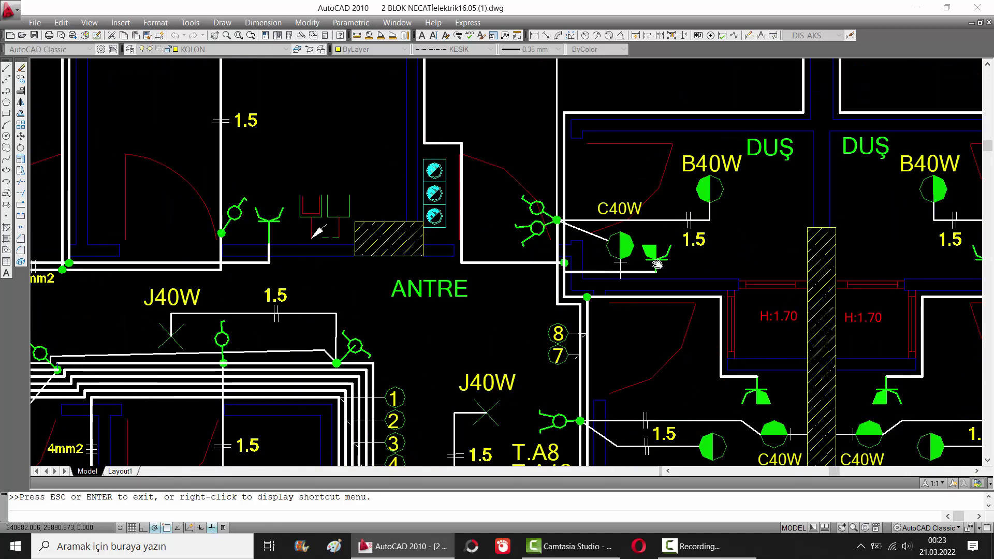
pyautogui.scroll(3, 657, 264)
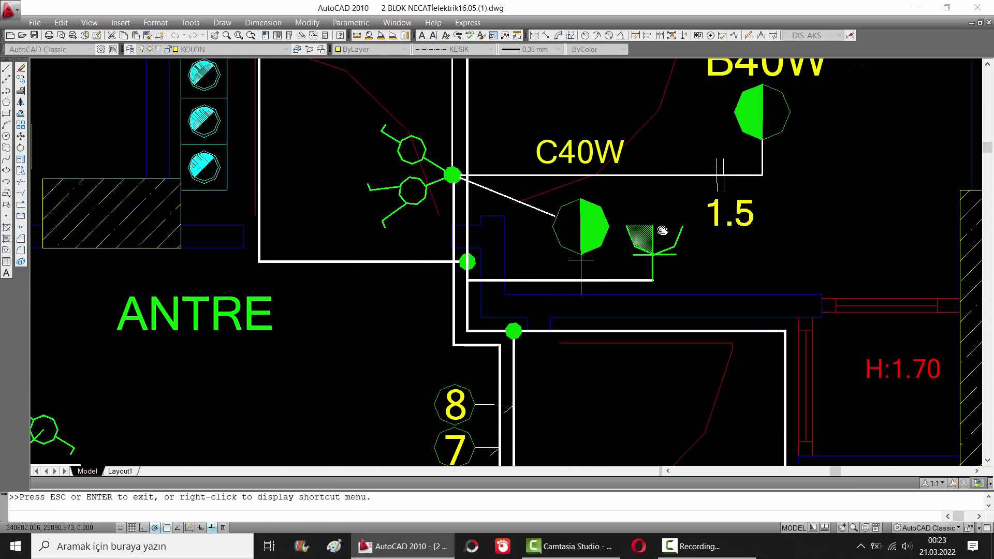
pyautogui.moveTo(484, 289); pyautogui.dragTo(526, 295)
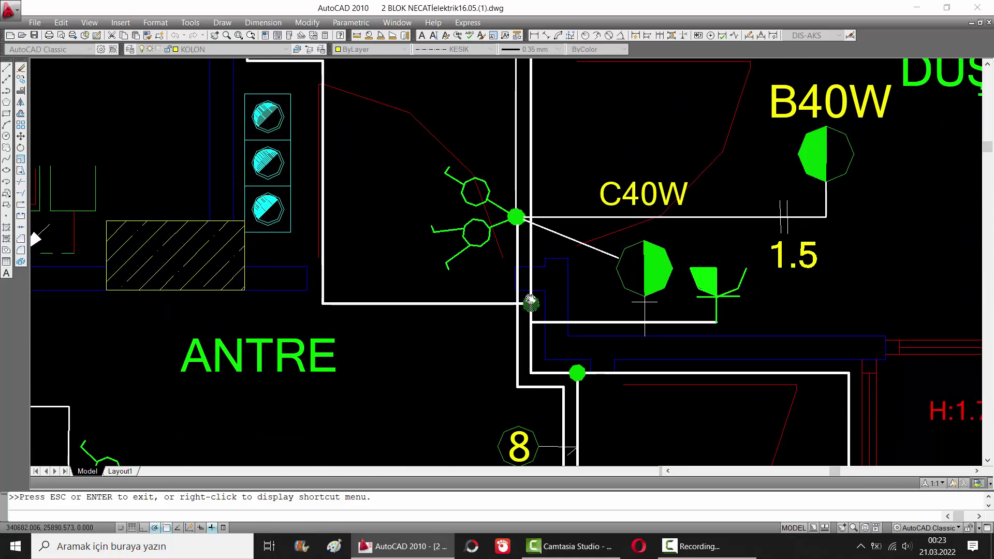
pyautogui.scroll(-2, 539, 311)
pyautogui.scroll(-2, 549, 323)
pyautogui.moveTo(473, 140); pyautogui.dragTo(476, 199)
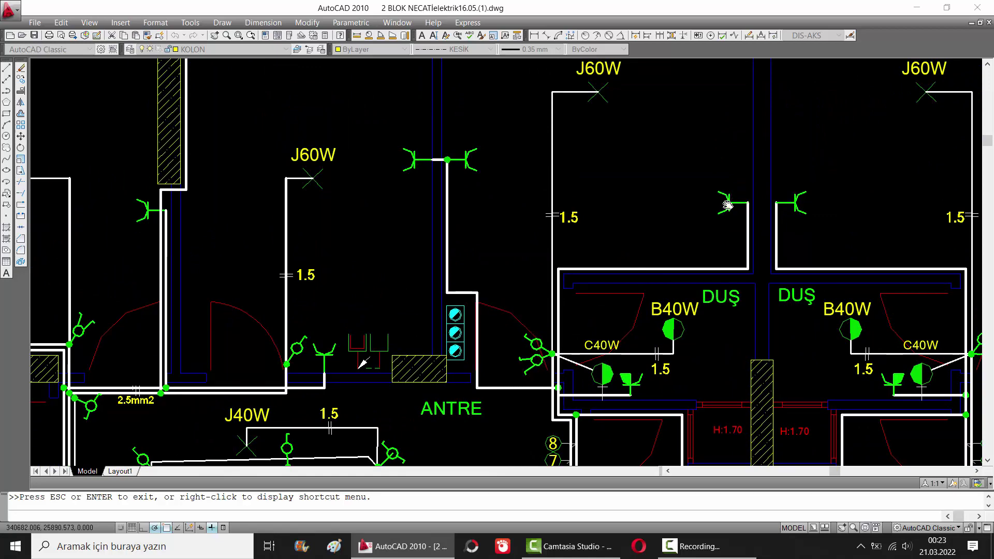
pyautogui.scroll(-3, 562, 223)
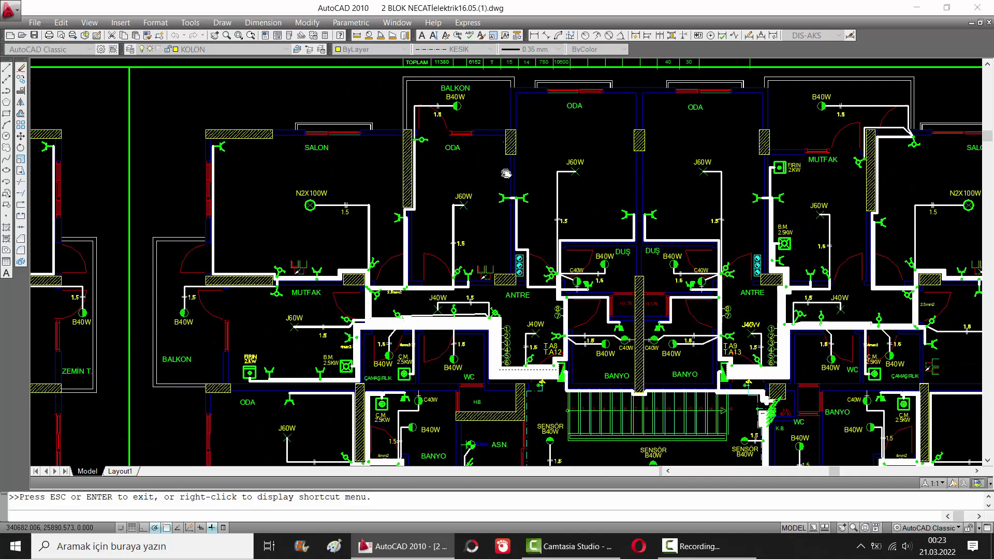
# Pan up and center the TABLO YÜKLEME CETVELİ load table with its title above both flats
pyautogui.scroll(-3, 506, 174)
pyautogui.moveTo(506, 173); pyautogui.dragTo(506, 241)
pyautogui.scroll(5, 362, 155)
pyautogui.moveTo(352, 138); pyautogui.dragTo(468, 239)
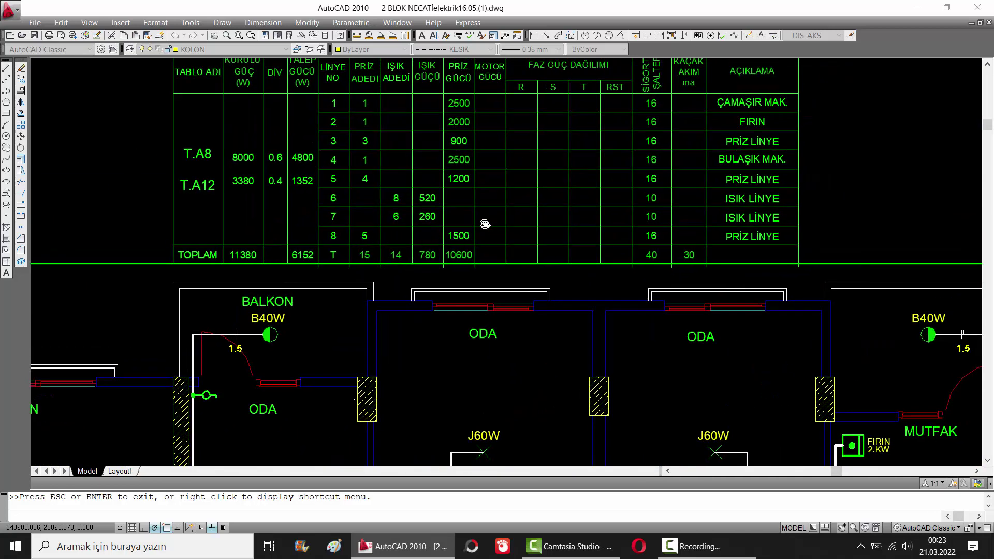
pyautogui.moveTo(479, 258); pyautogui.dragTo(478, 282)
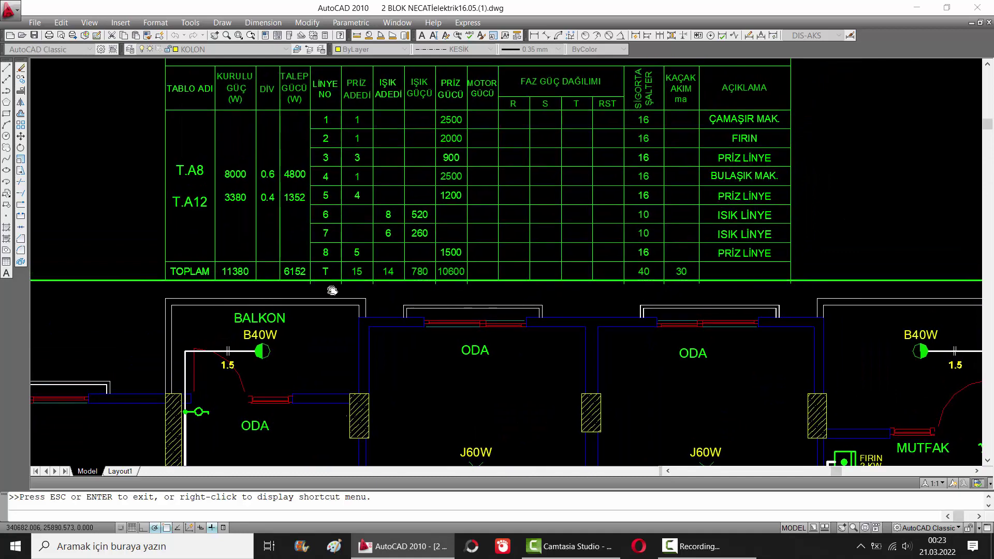
pyautogui.moveTo(235, 242); pyautogui.dragTo(244, 266)
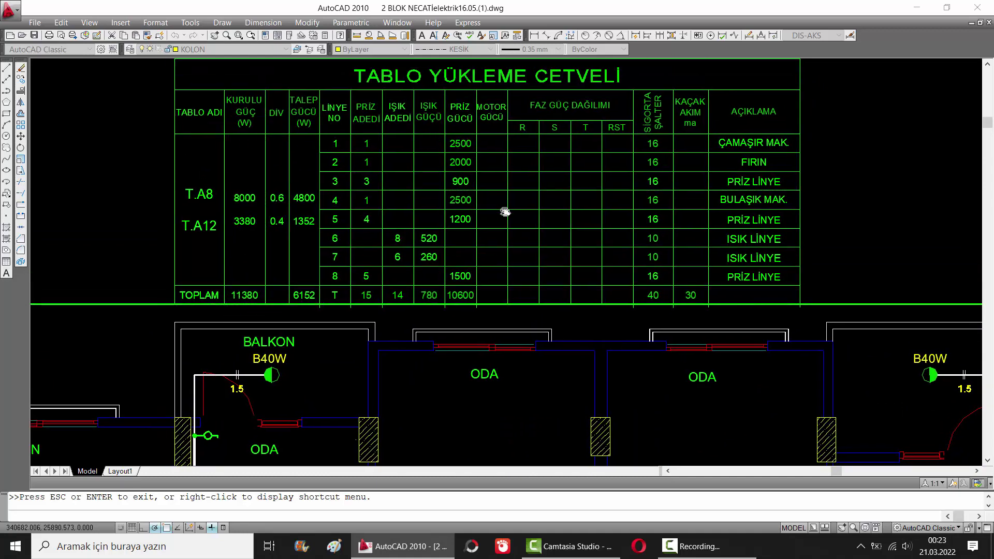
pyautogui.moveTo(655, 133); pyautogui.dragTo(483, 146)
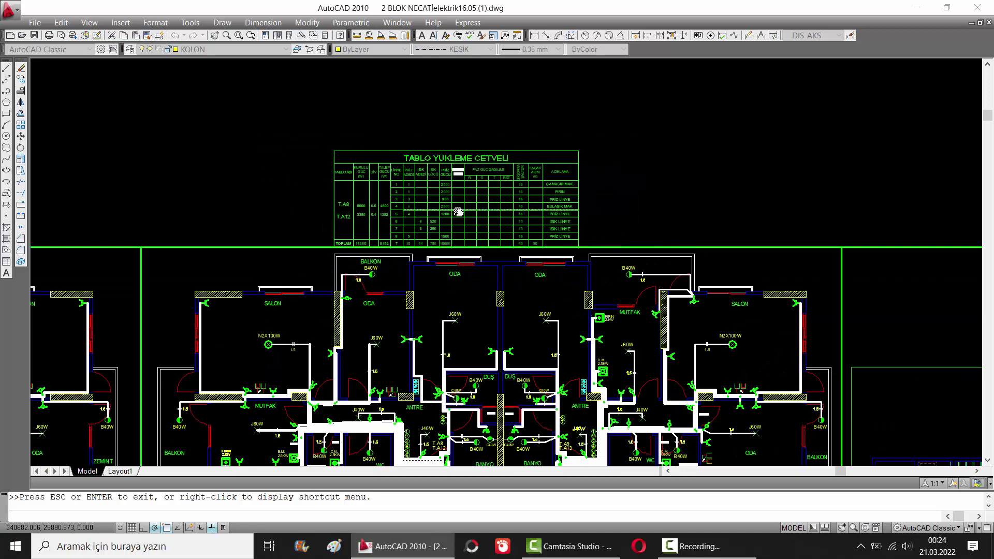
# Zoom onto the ANTRE corridor where circuits 1–6 leave the T.A8/T.A12 panel toward WC and ÇAMAŞIRLIK
pyautogui.scroll(1, 422, 383)
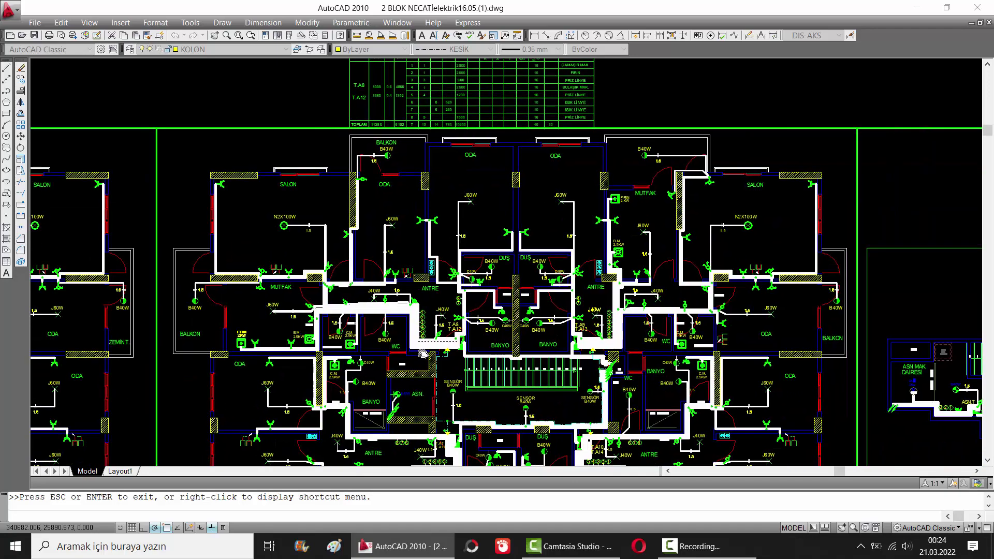
pyautogui.scroll(2, 418, 351)
pyautogui.scroll(3, 418, 351)
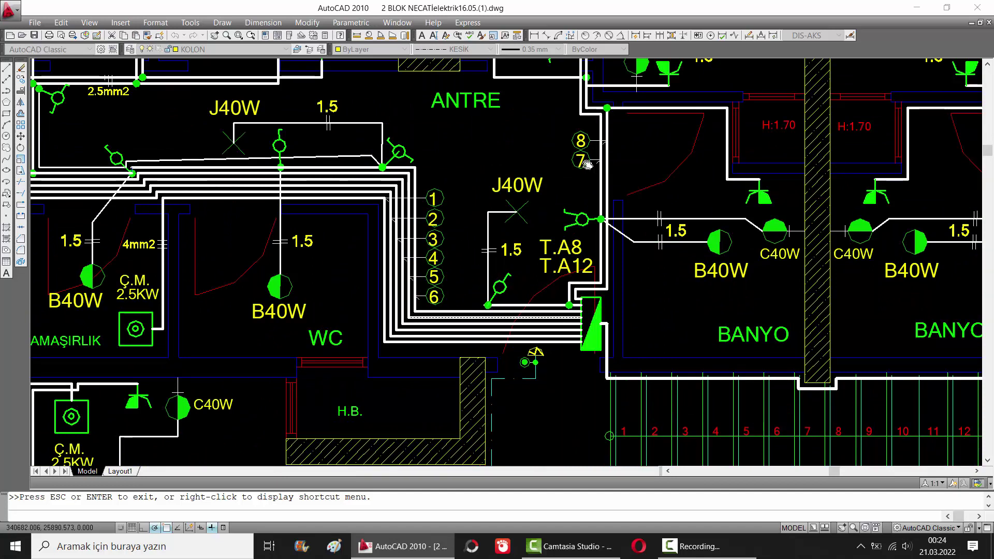
pyautogui.moveTo(480, 142); pyautogui.dragTo(464, 290)
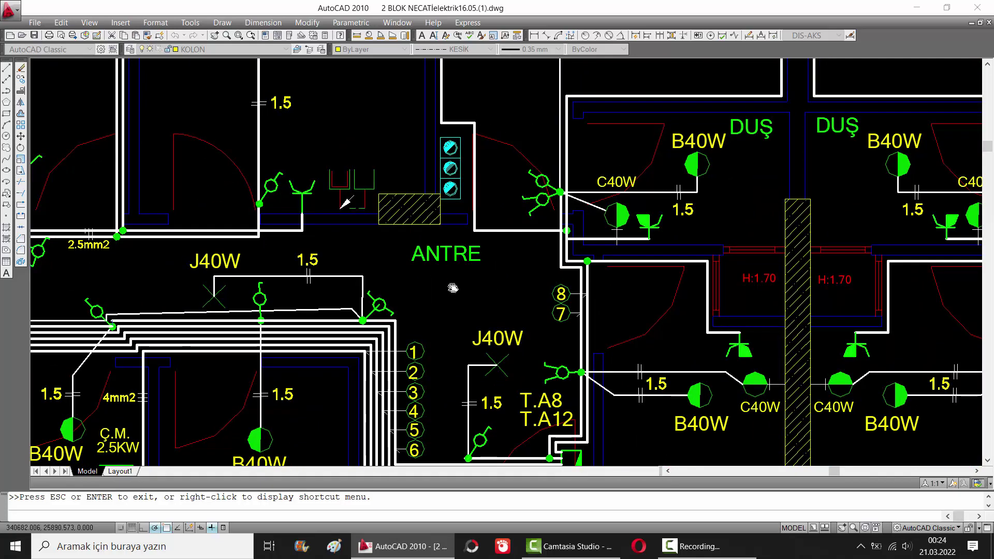
pyautogui.scroll(-2, 453, 287)
pyautogui.scroll(6, 404, 264)
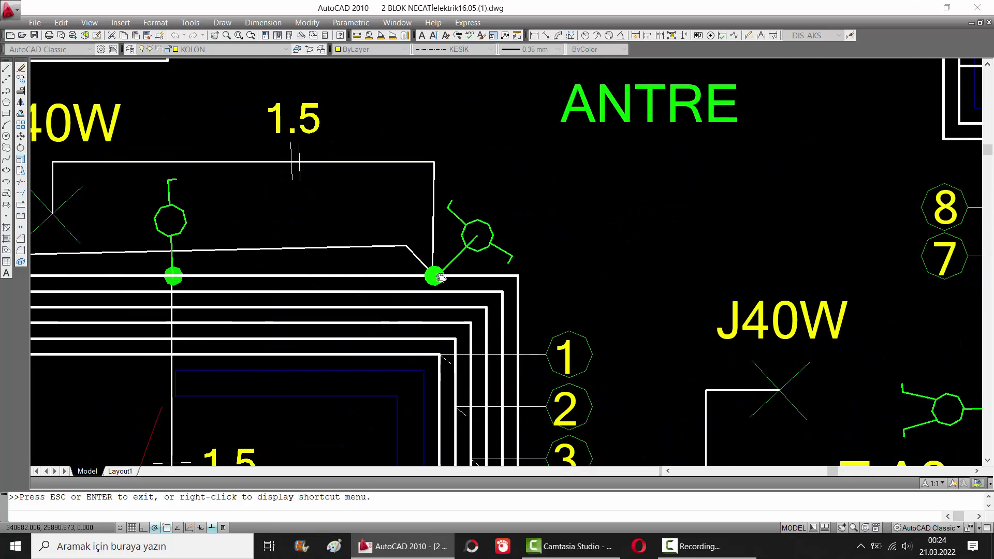
pyautogui.scroll(-3, 435, 274)
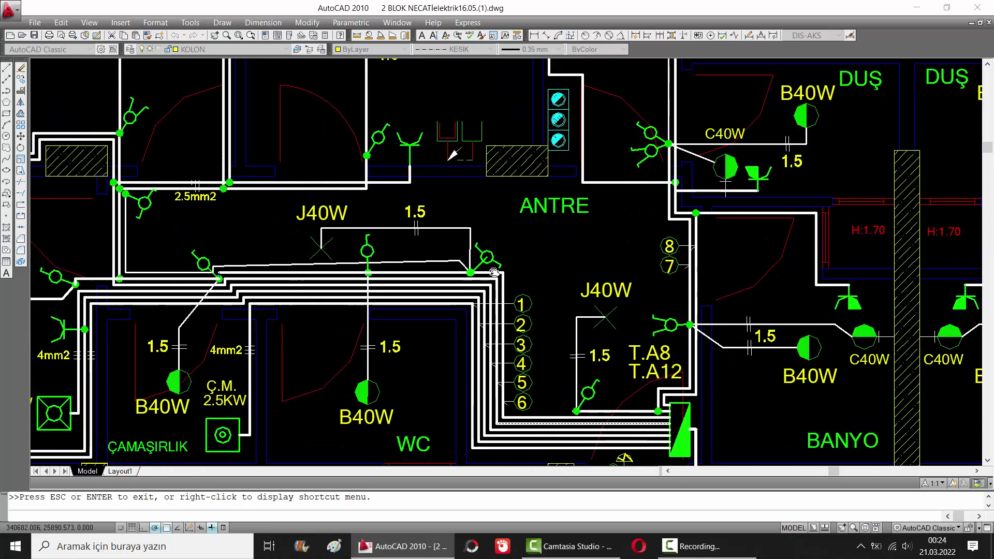
pyautogui.scroll(-3, 501, 273)
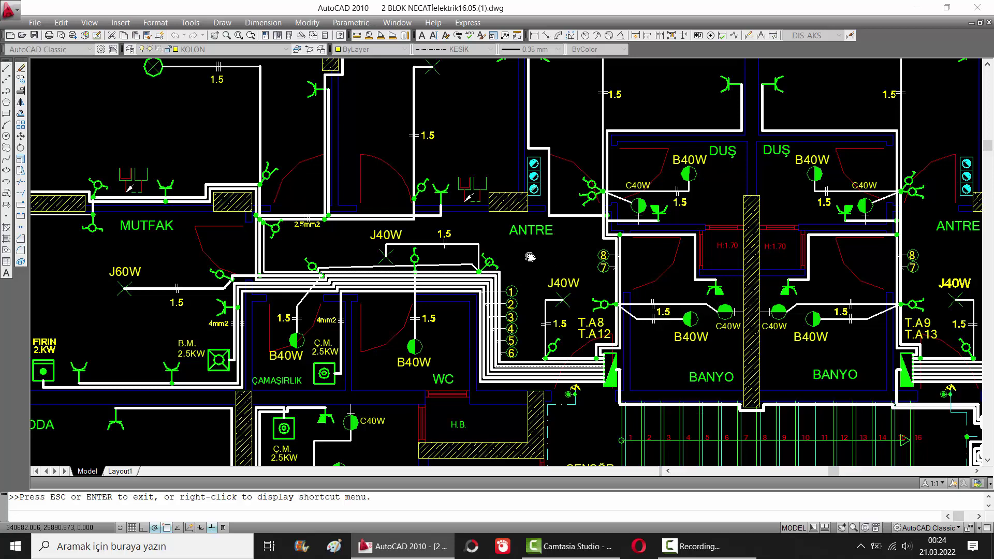
pyautogui.scroll(-3, 529, 256)
pyautogui.scroll(3, 541, 311)
pyautogui.scroll(5, 581, 326)
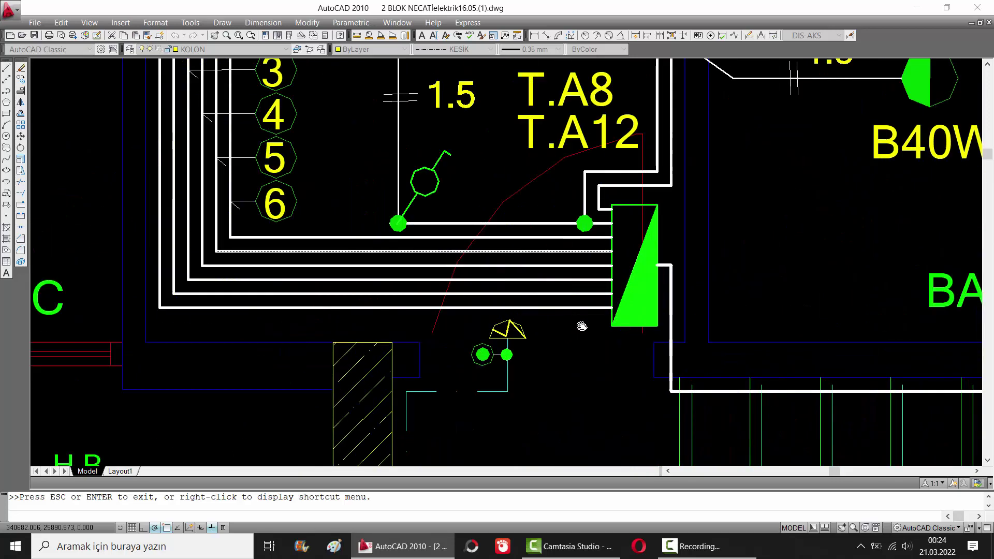
pyautogui.scroll(-3, 589, 299)
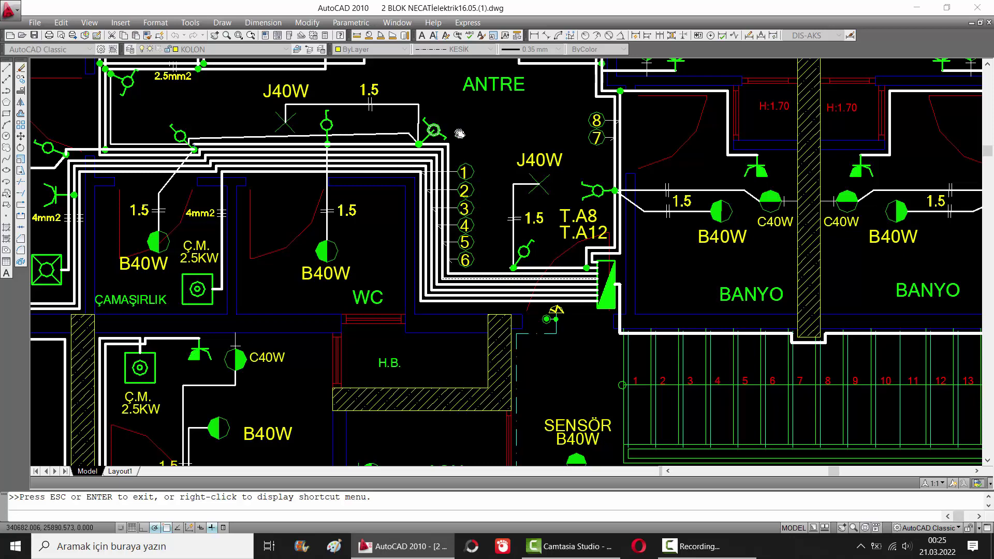
pyautogui.scroll(-4, 493, 174)
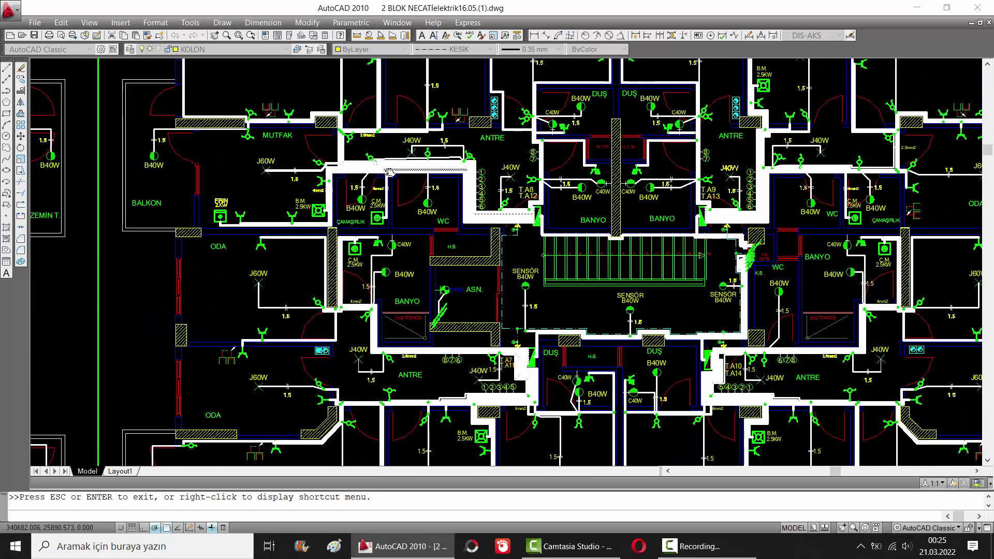
pyautogui.scroll(4, 391, 173)
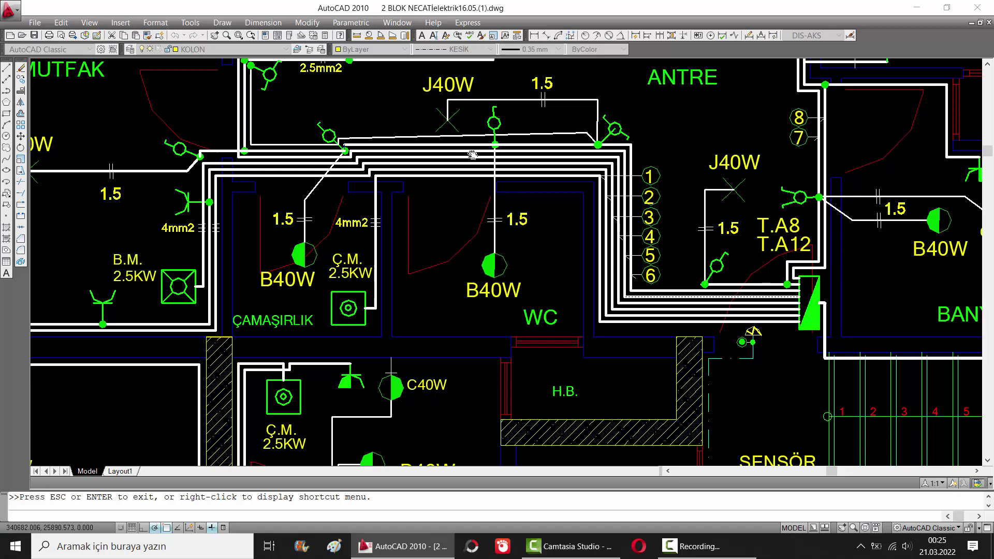
pyautogui.scroll(-2, 472, 155)
pyautogui.scroll(-2, 472, 155)
pyautogui.scroll(2, 533, 234)
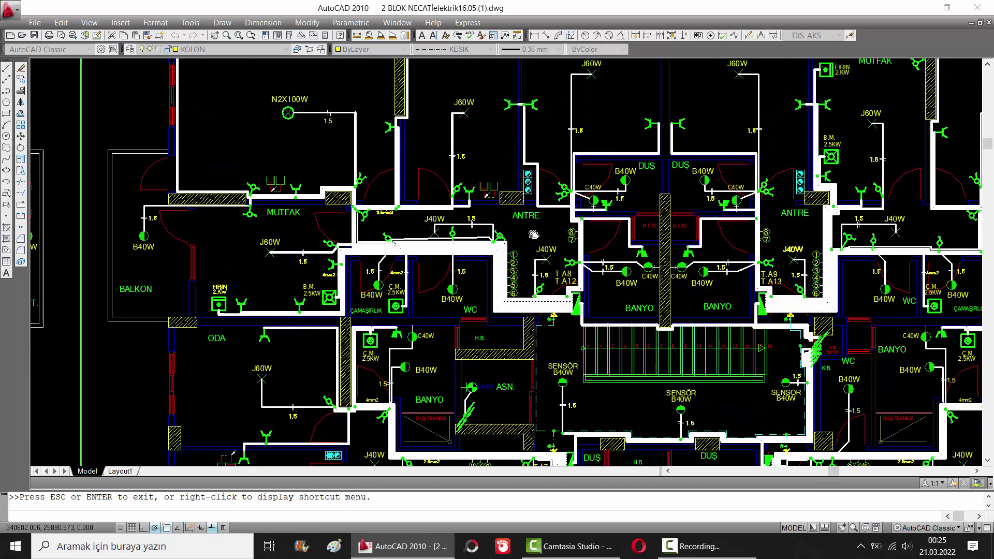
pyautogui.scroll(3, 528, 290)
pyautogui.scroll(2, 530, 263)
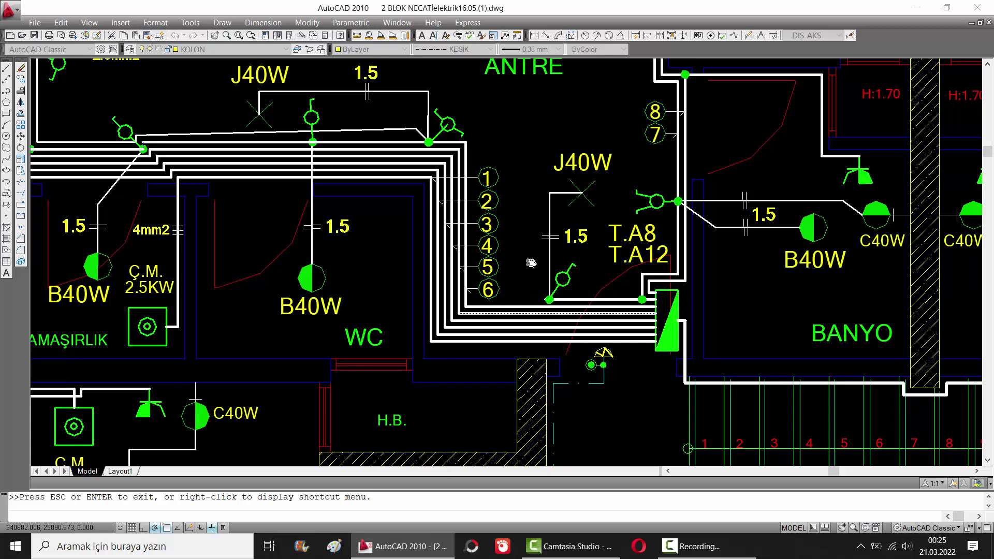
pyautogui.scroll(-2, 530, 262)
pyautogui.moveTo(530, 263); pyautogui.dragTo(465, 218)
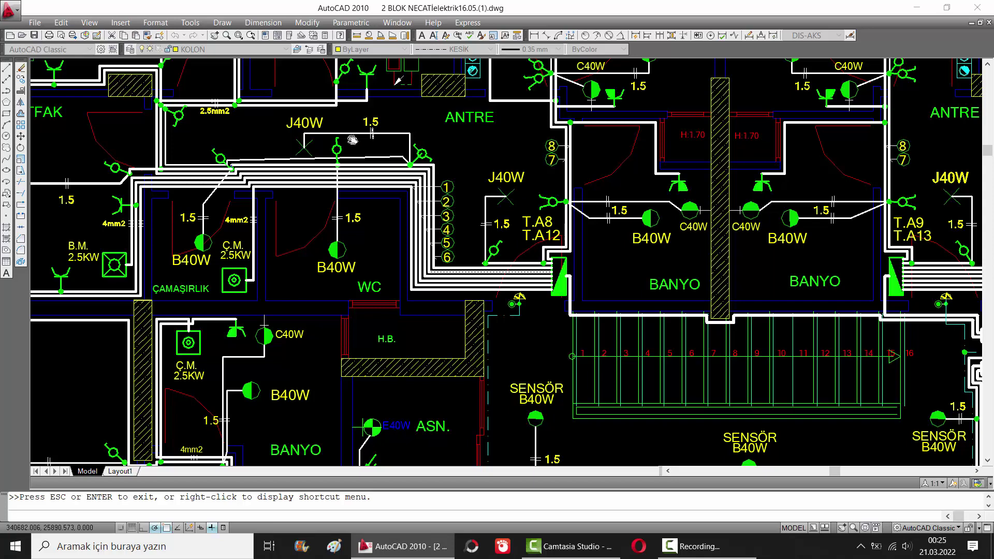
pyautogui.moveTo(352, 140); pyautogui.dragTo(403, 186)
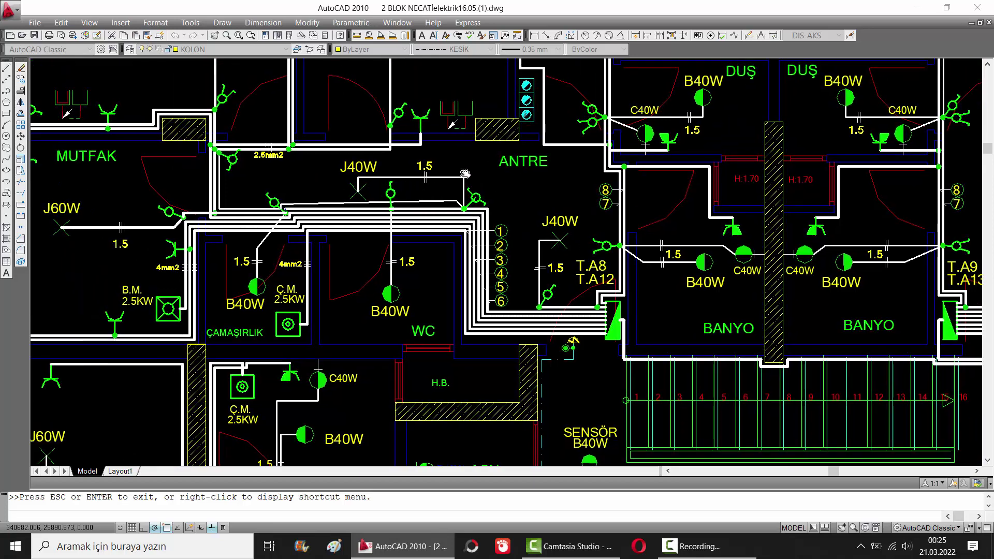
pyautogui.scroll(-1, 538, 202)
pyautogui.scroll(-1, 570, 254)
pyautogui.scroll(-2, 570, 253)
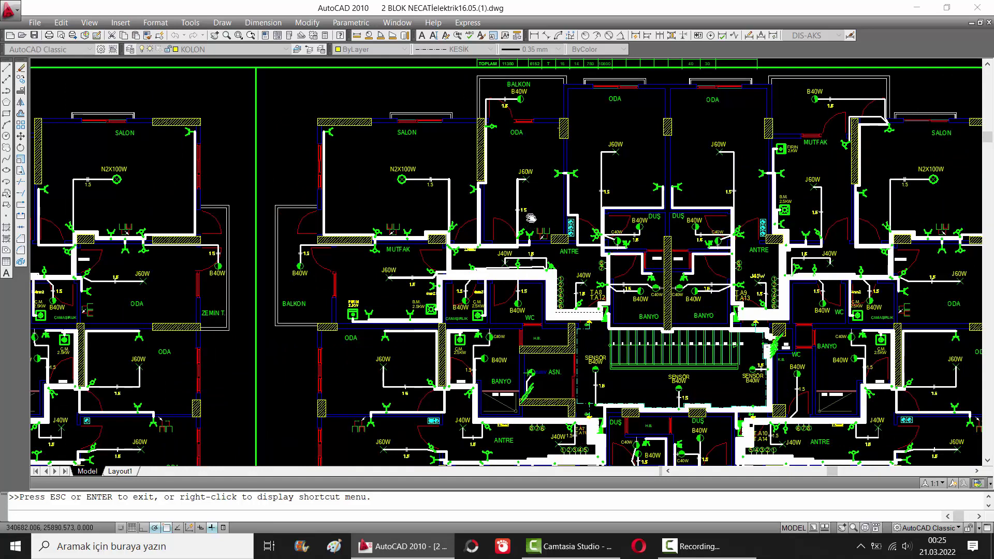
pyautogui.scroll(5, 531, 218)
pyautogui.moveTo(541, 227); pyautogui.dragTo(534, 150)
pyautogui.moveTo(627, 363); pyautogui.dragTo(537, 260)
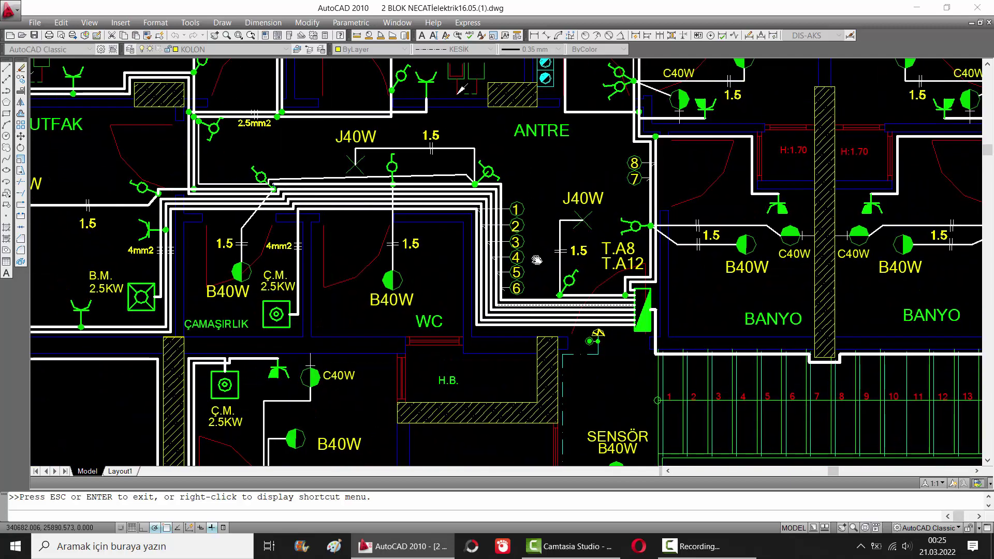
pyautogui.scroll(2, 557, 266)
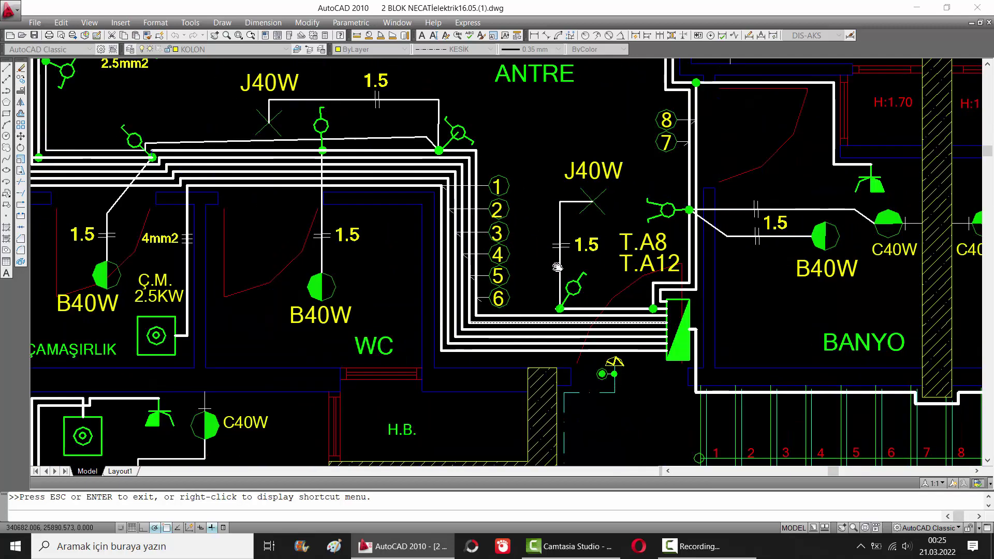